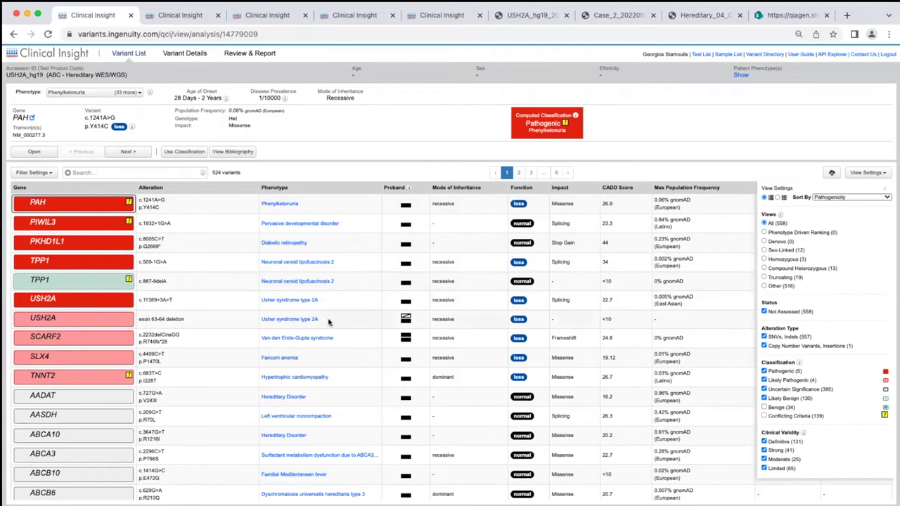
Step: Open Filter Settings to show the cascade narrowing 3814847 variants to 558 after Genetic Analysis
scroll(328, 322, "down", 5)
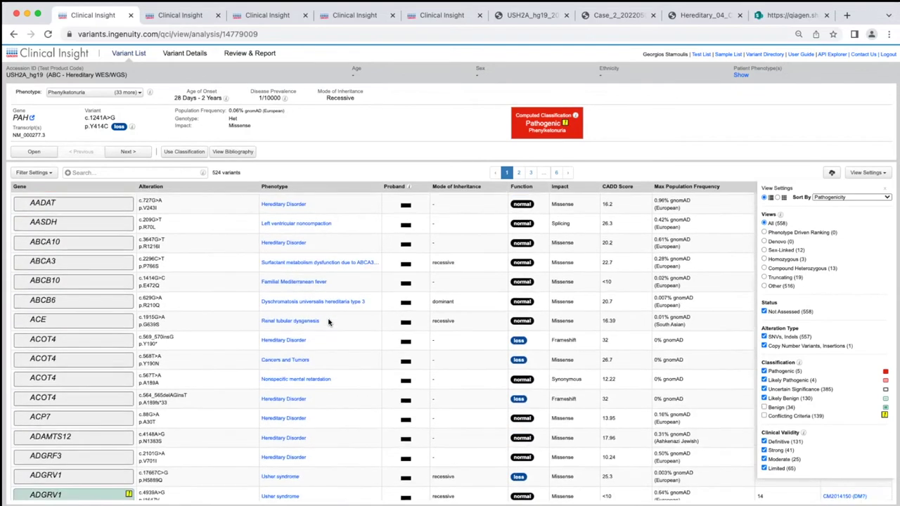
scroll(328, 322, "up", 5)
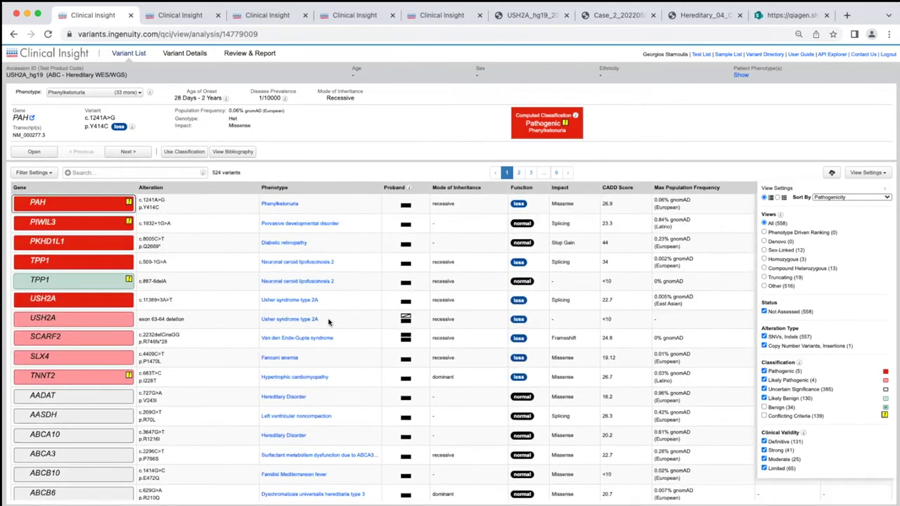
left_click(48, 177)
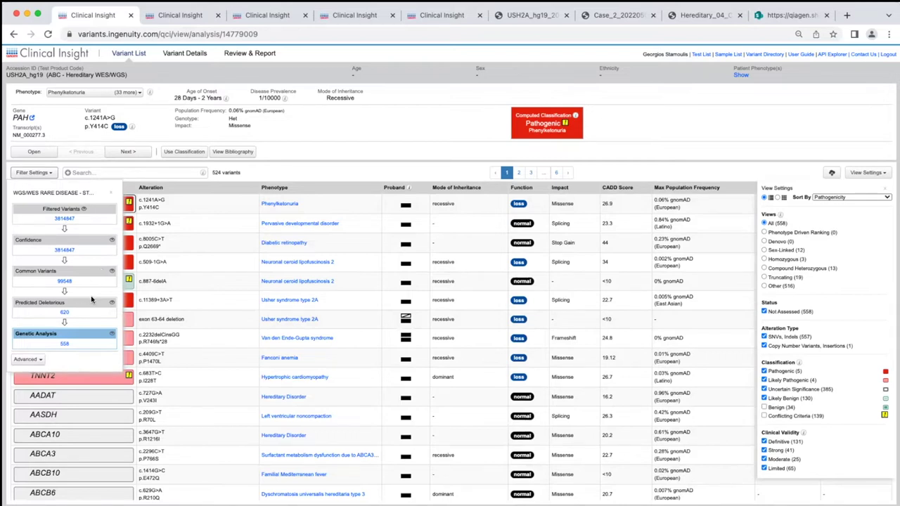
Step: Inspect the Genetic Analysis and read-only Predicted Deleterious filter definitions, then close the Filter Settings panel
left_click(113, 334)
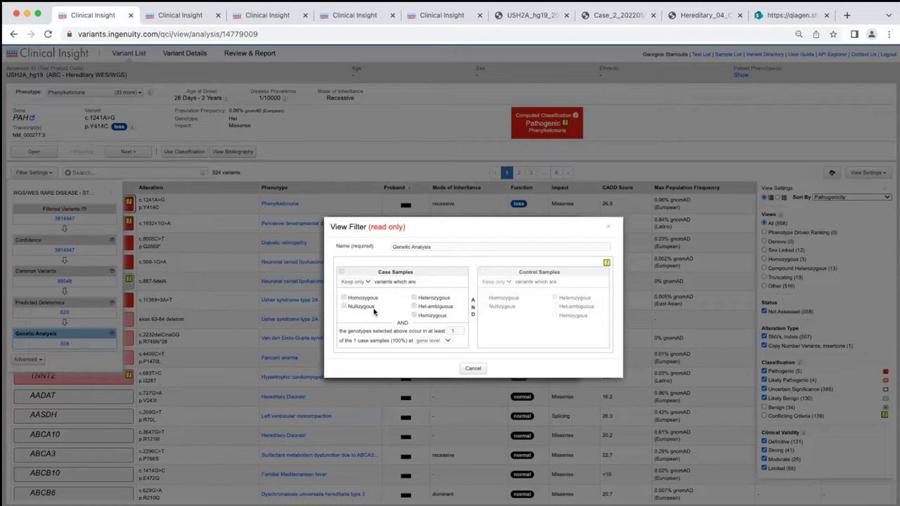
left_click(609, 227)
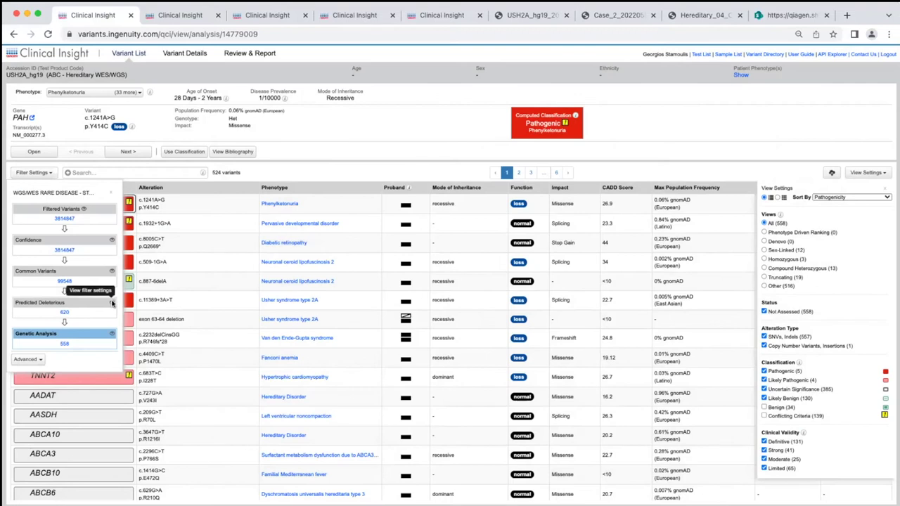
left_click(111, 303)
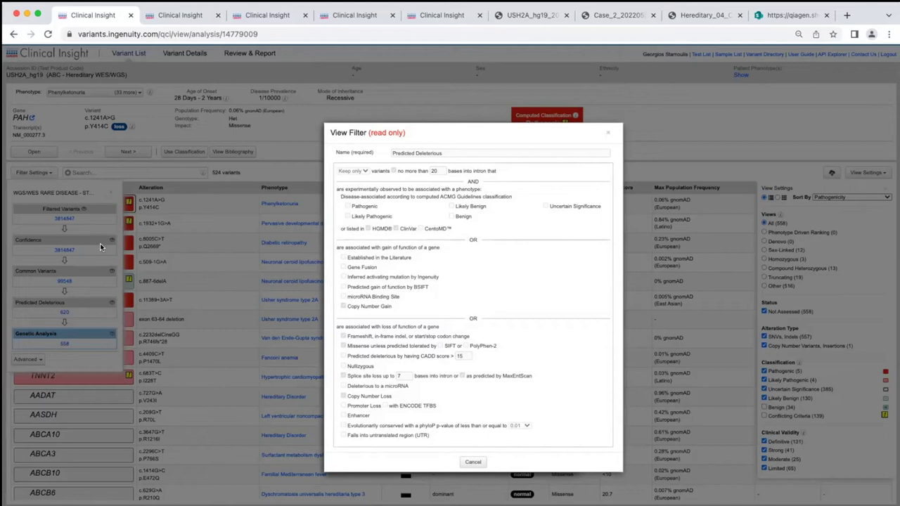
left_click(608, 133)
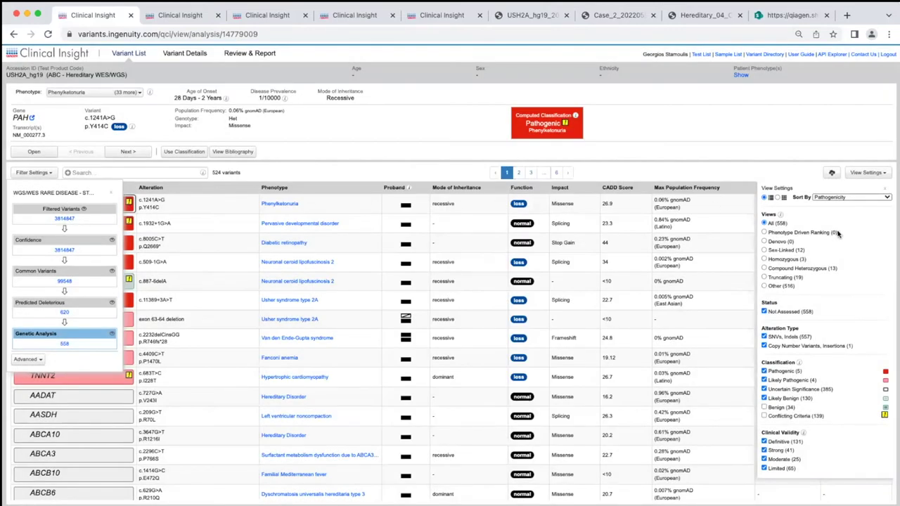
left_click(110, 193)
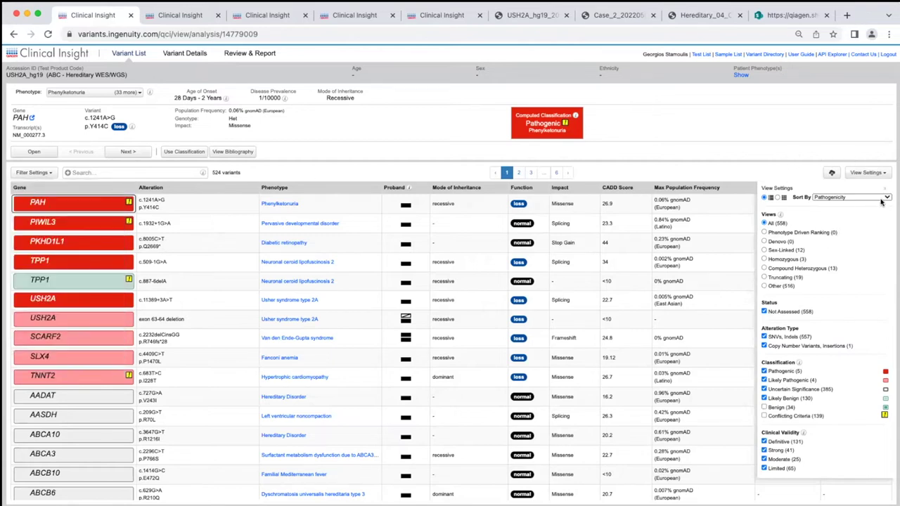
scroll(840, 268, "down", 3)
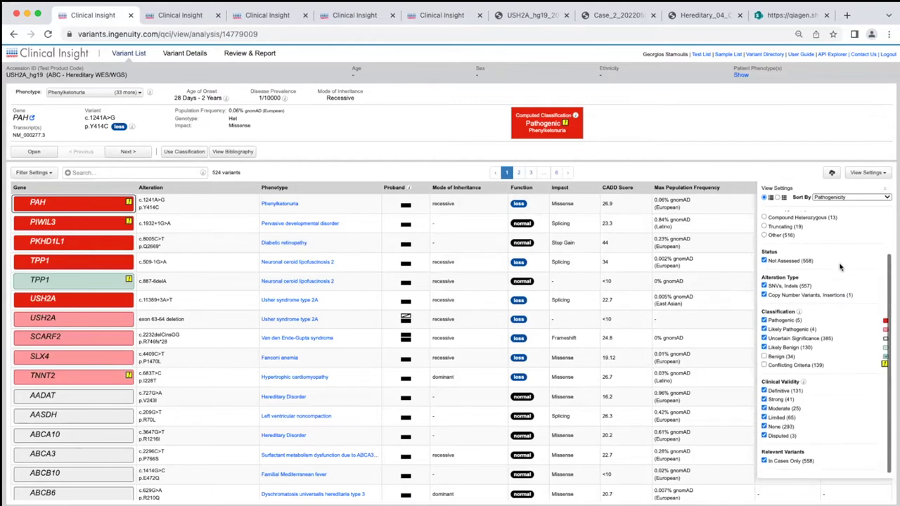
scroll(839, 267, "up", 3)
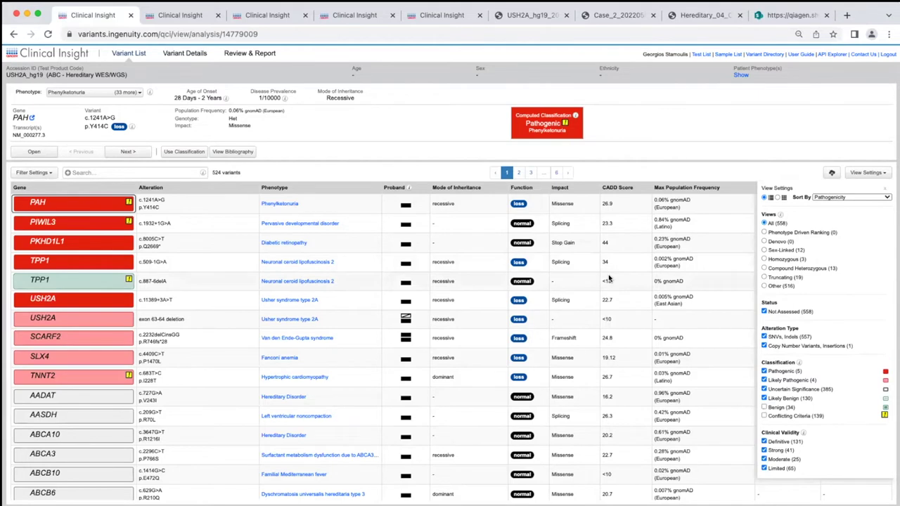
Step: Add Disease of retina and Hearing loss as patient symptoms and apply them to re-rank variants
mouse_move(605, 276)
left_click(739, 75)
left_click(345, 289)
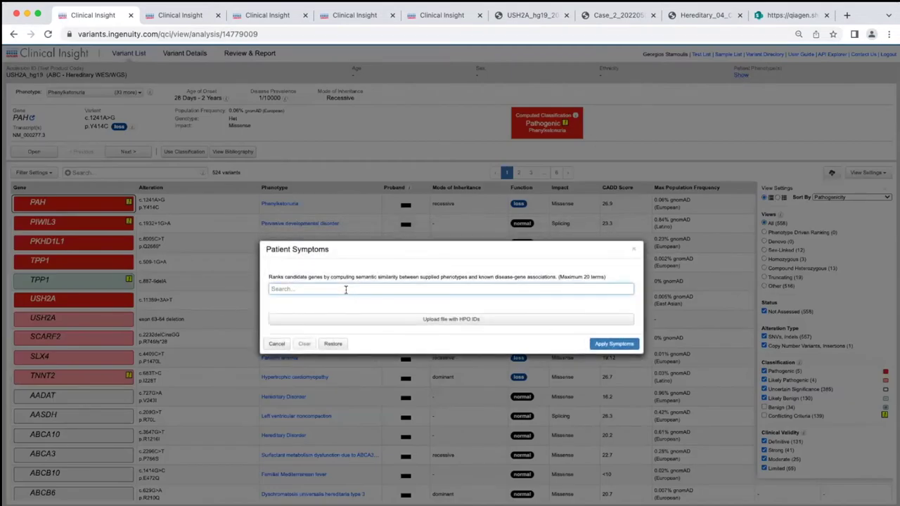
type("DIS")
type("E")
key("BackSpace")
type("SEASE OF RETINA")
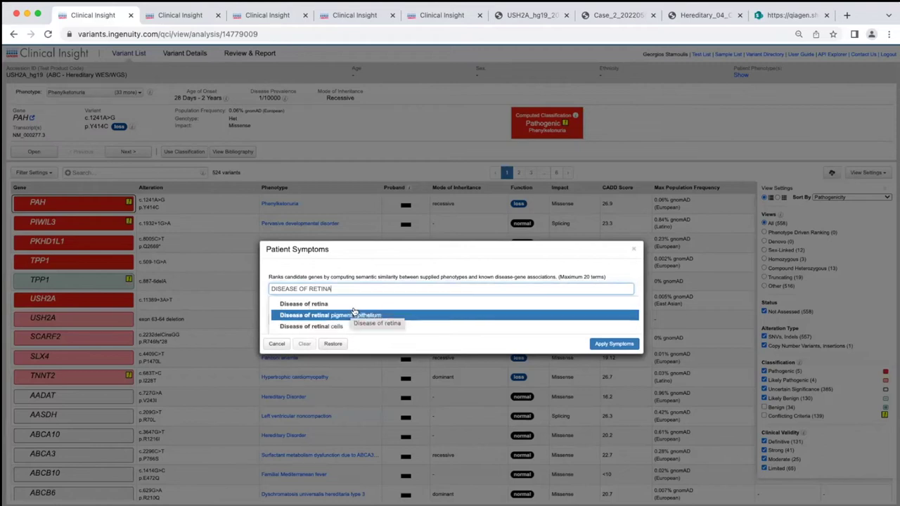
left_click(348, 304)
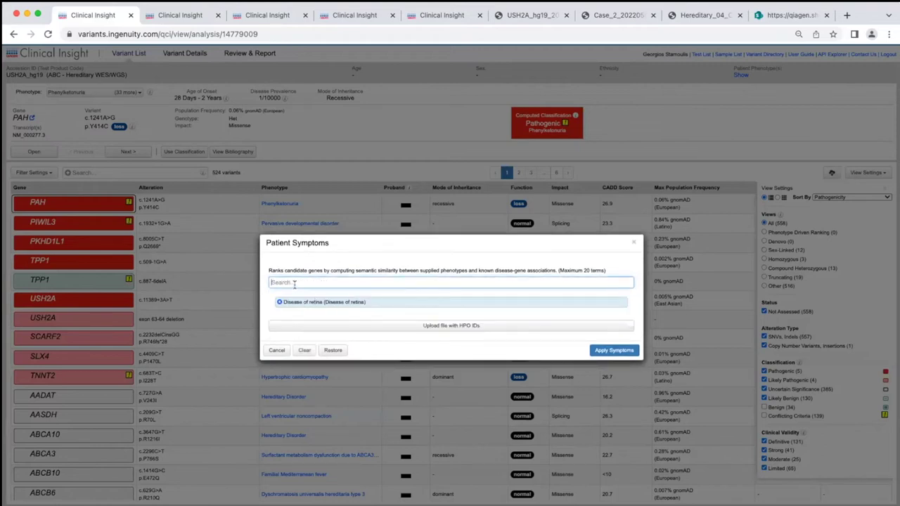
type("HEARING LOSS")
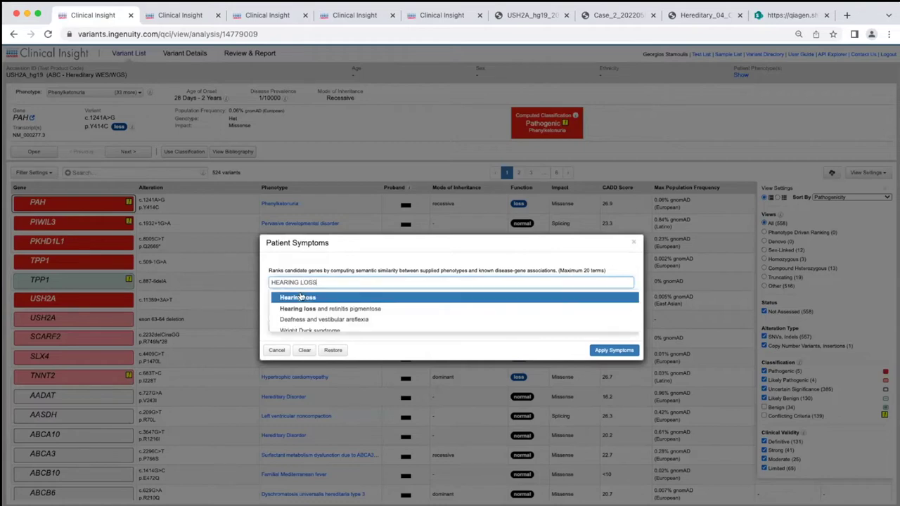
left_click(301, 294)
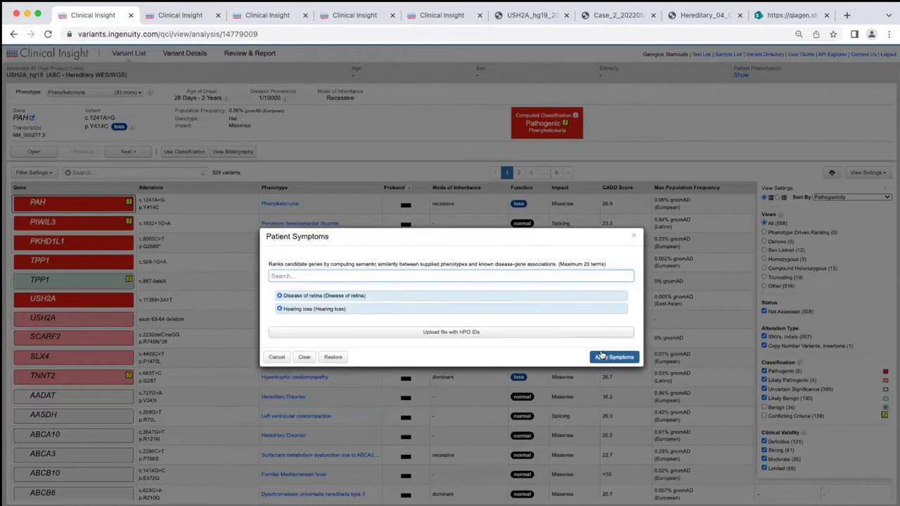
left_click(603, 357)
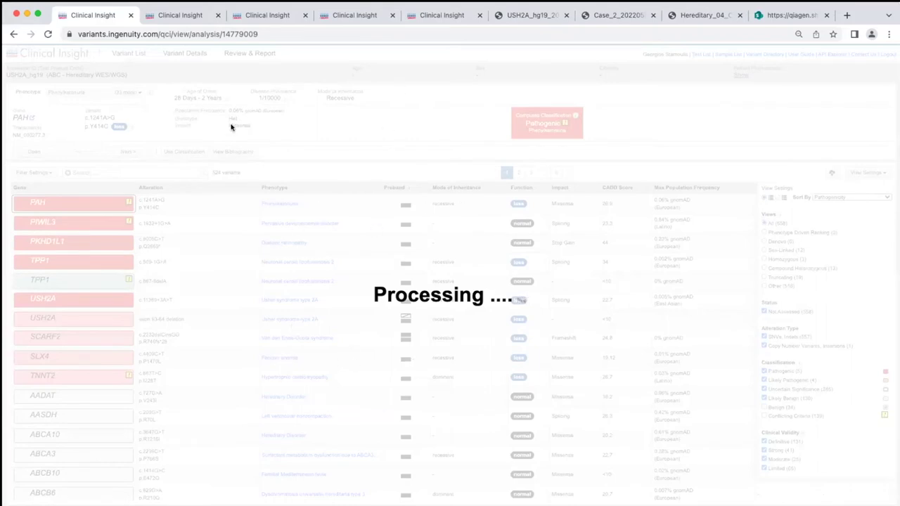
Step: In the second Clinical Insight tab, check the symptoms, then select the first USH2A variant, c.11389+3A>T
left_click(184, 16)
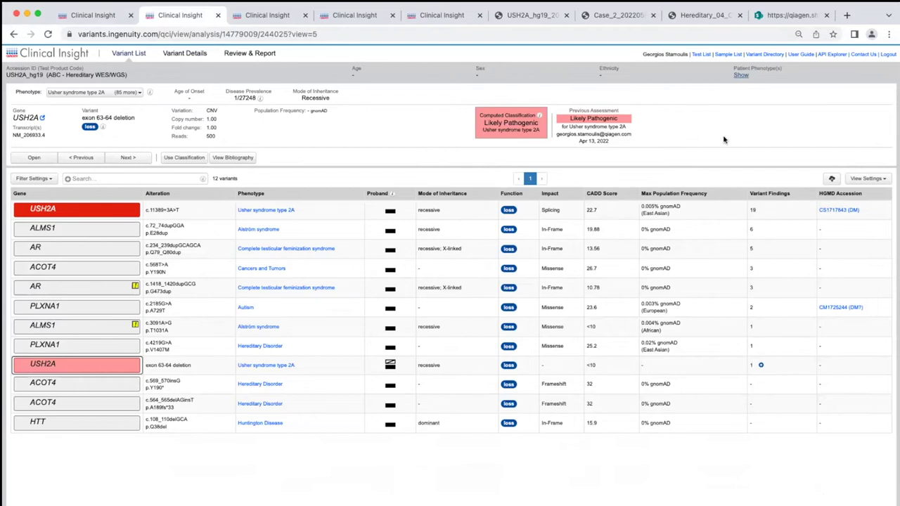
left_click(741, 76)
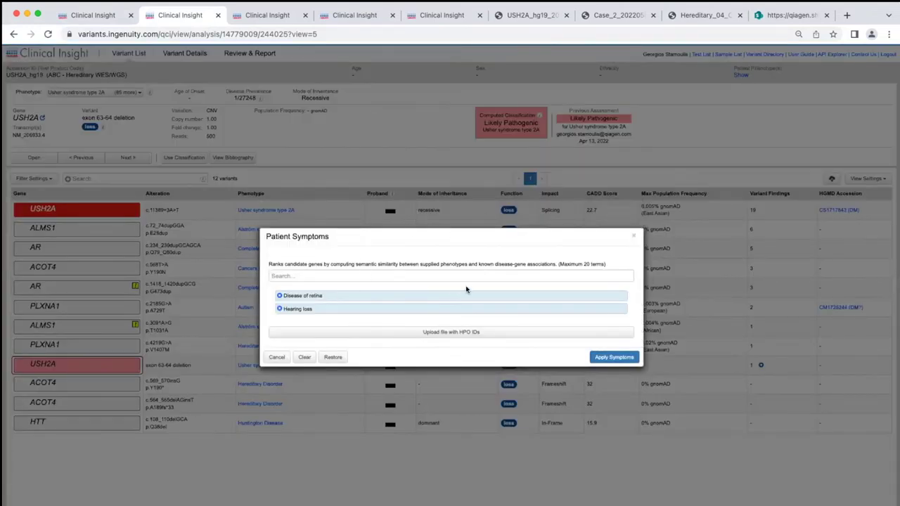
left_click(634, 236)
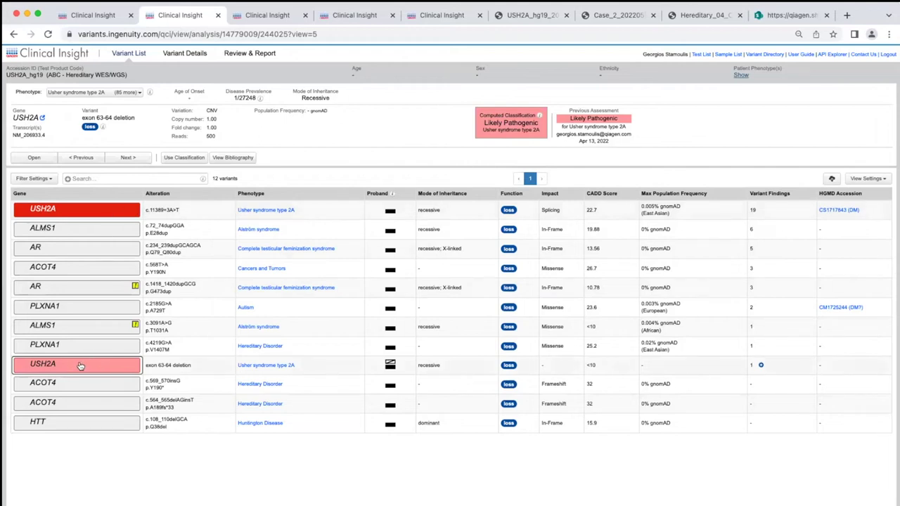
mouse_move(234, 180)
left_click(91, 210)
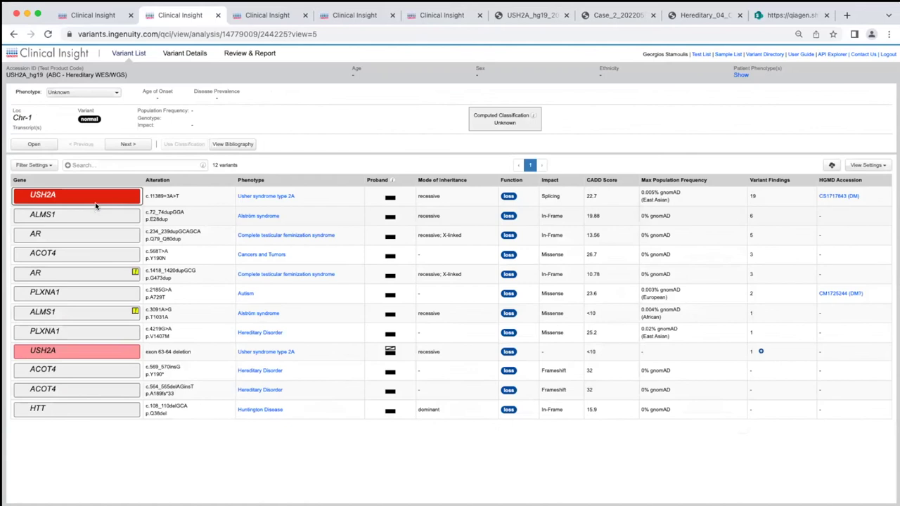
Step: Open the Computed Classification explanation for USH2A c.11389+3A>T being Pathogenic for Usher syndrome type 2A
left_click(100, 196)
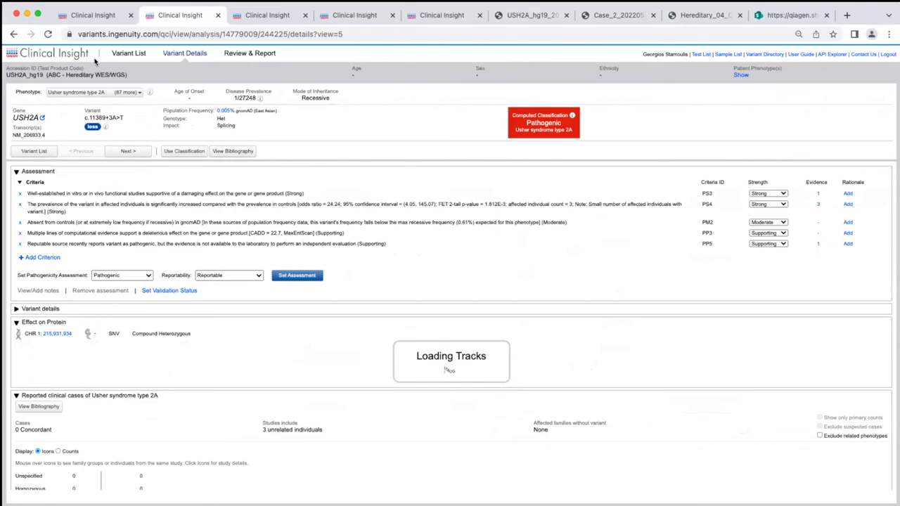
left_click(130, 53)
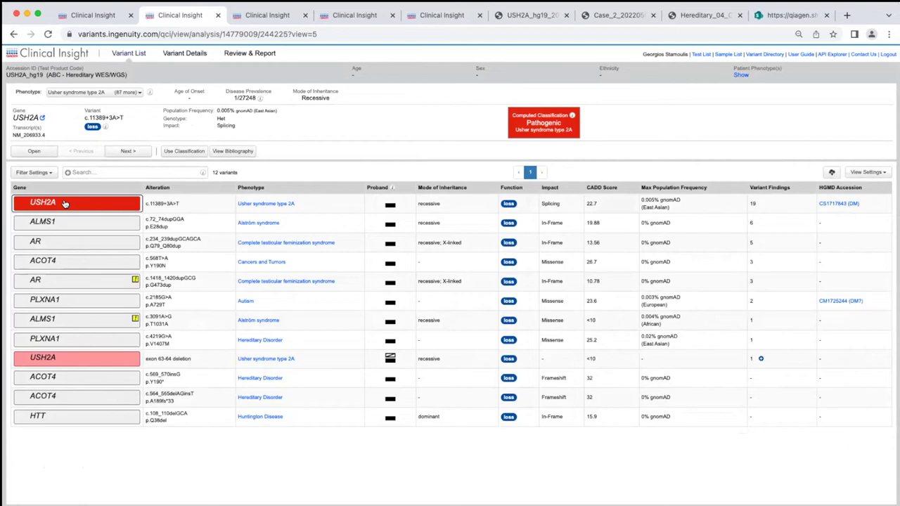
left_click(544, 125)
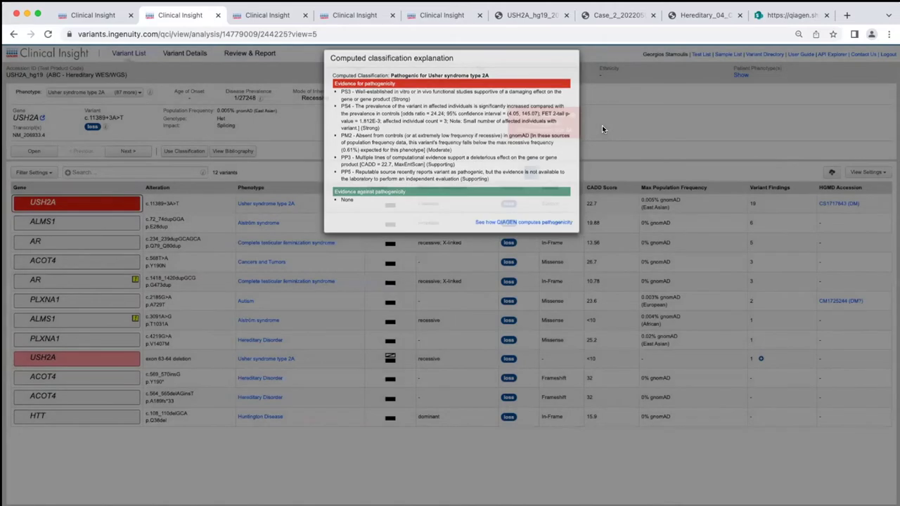
left_click(602, 125)
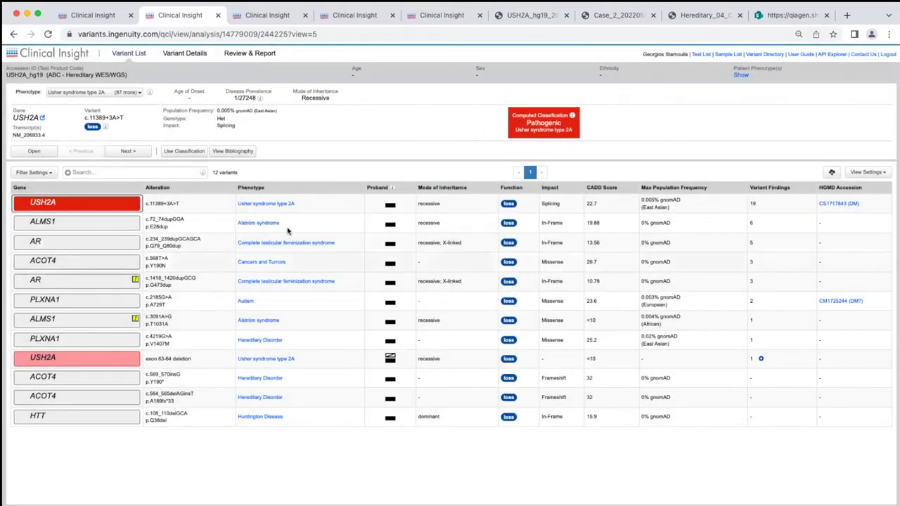
left_click(84, 360)
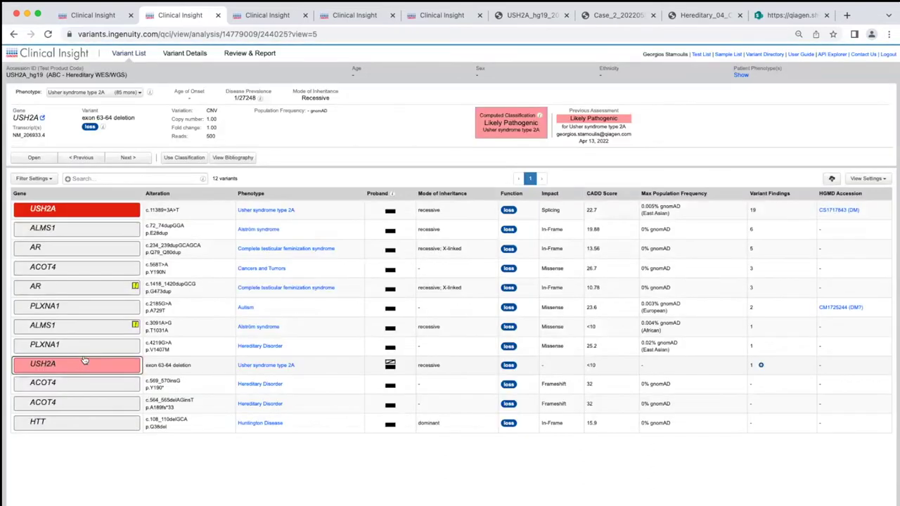
left_click(538, 116)
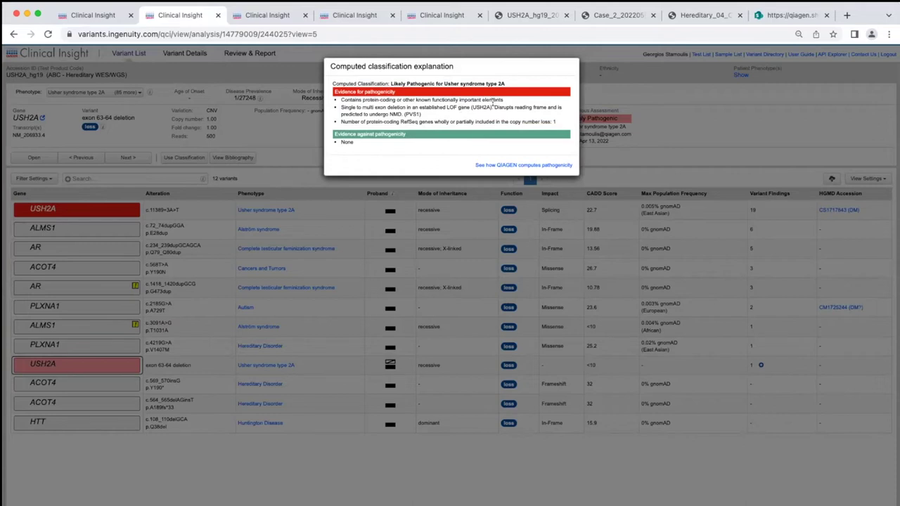
left_click(659, 98)
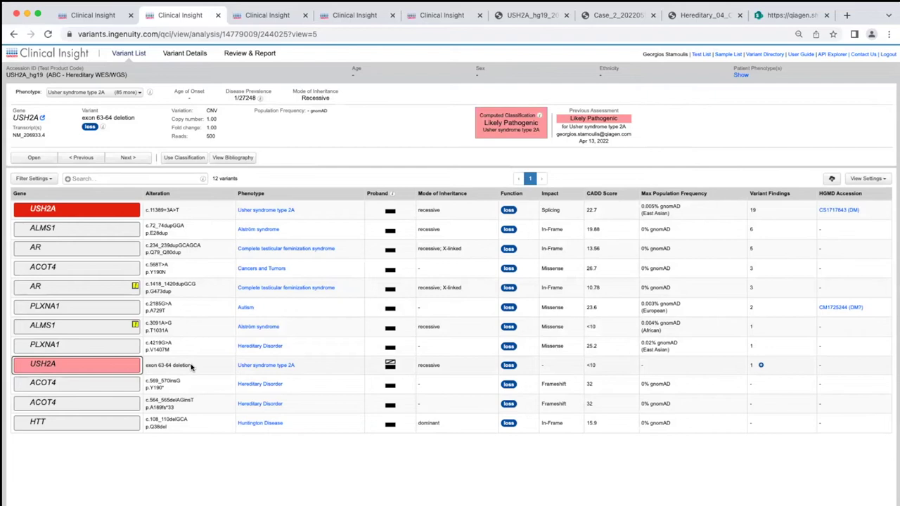
left_click_drag(191, 366, 139, 362)
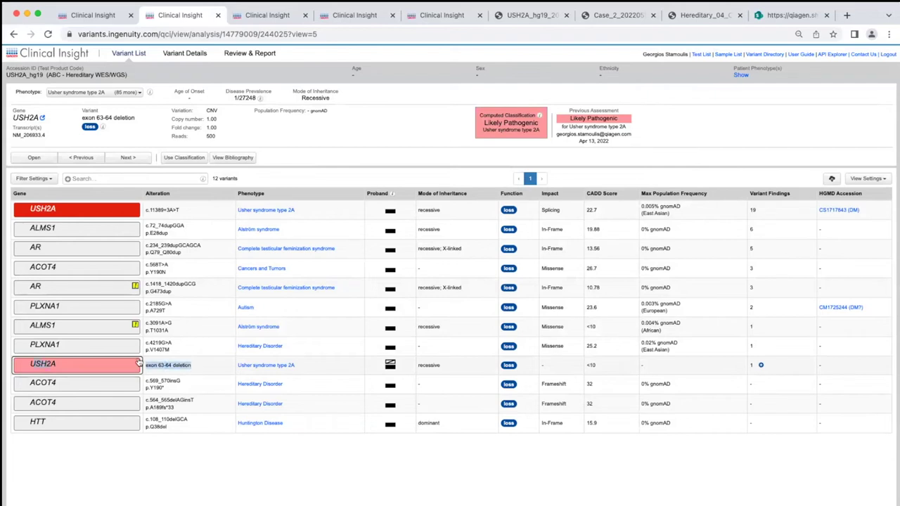
left_click(199, 365)
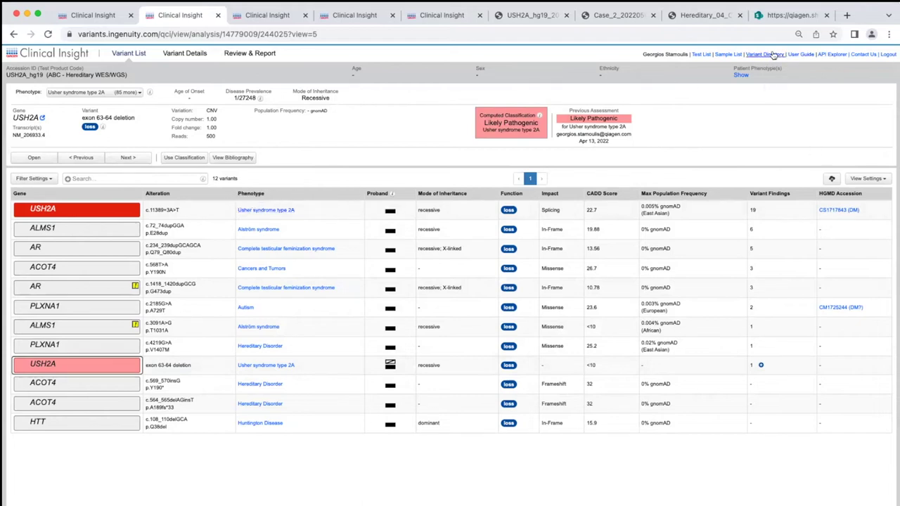
left_click(741, 74)
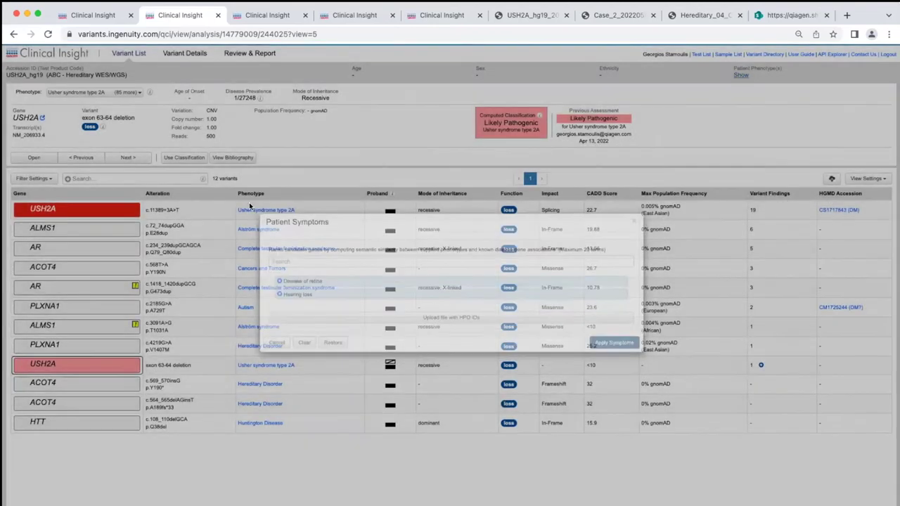
left_click(263, 207)
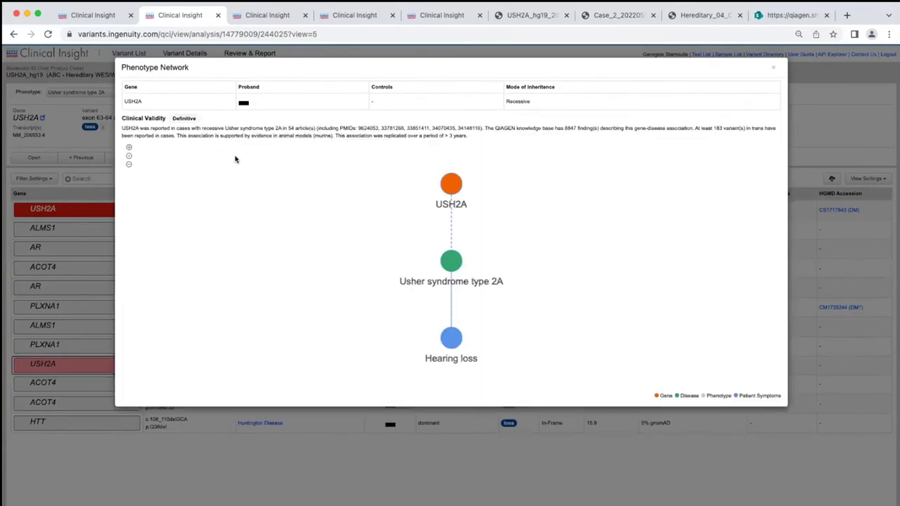
mouse_move(449, 229)
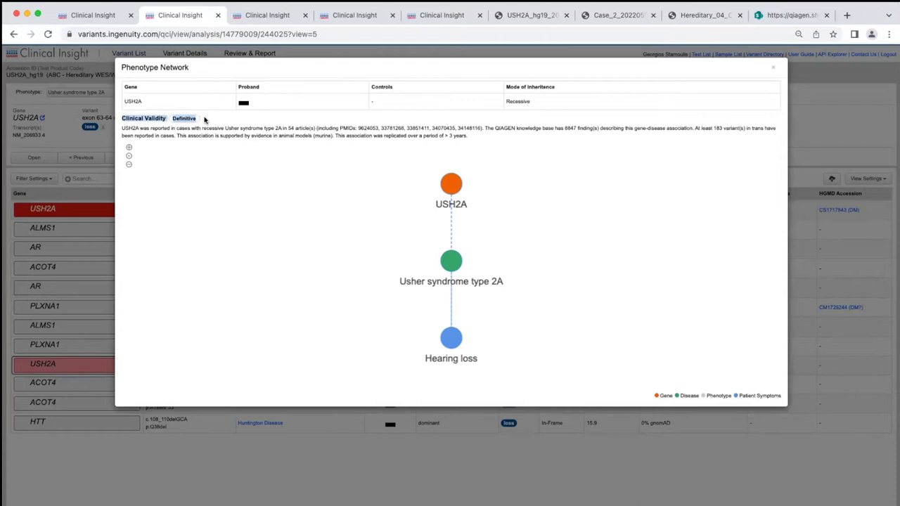
left_click(451, 225)
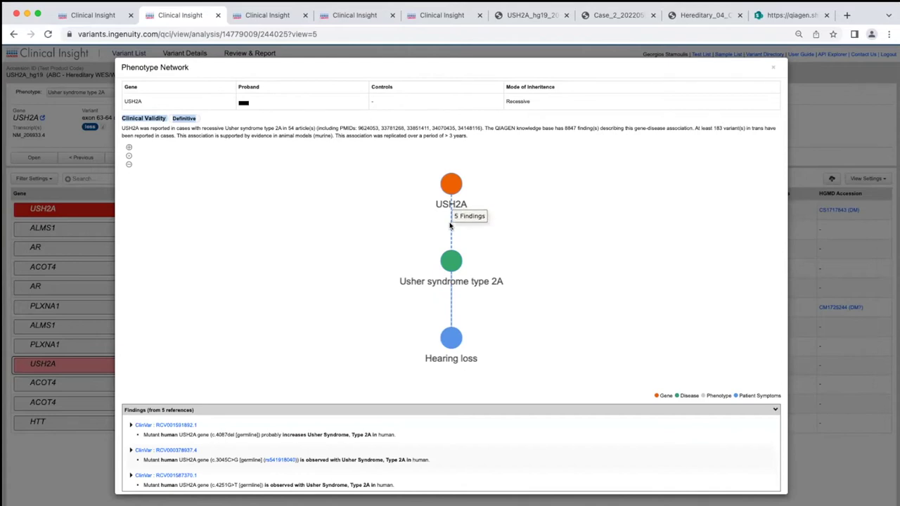
scroll(360, 430, "down", 1)
scroll(360, 429, "up", 1)
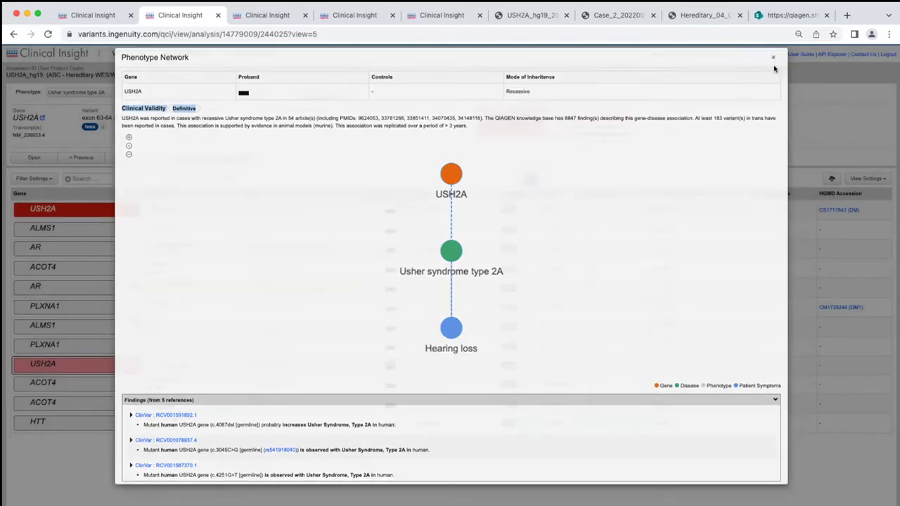
left_click(773, 69)
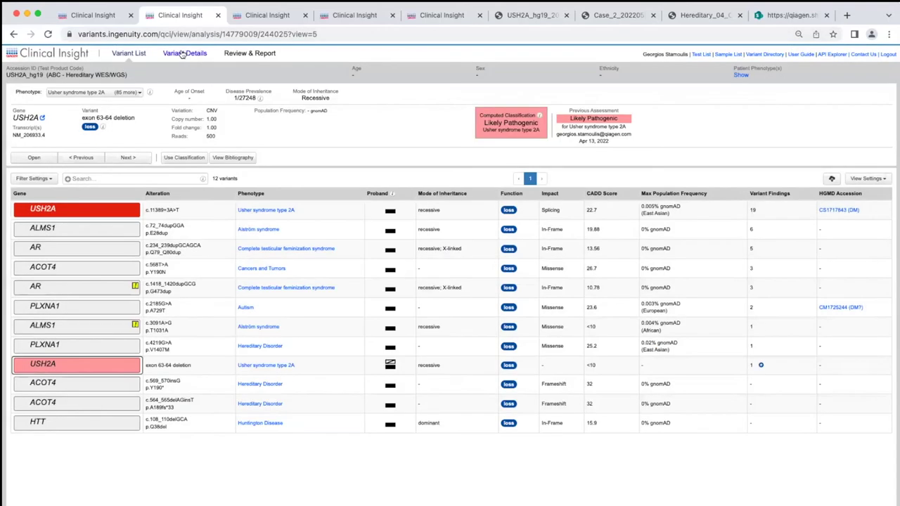
Step: Open the USH2A exon 63-64 deletion's Variant Details and expand its variant details and laboratory observations
left_click(183, 53)
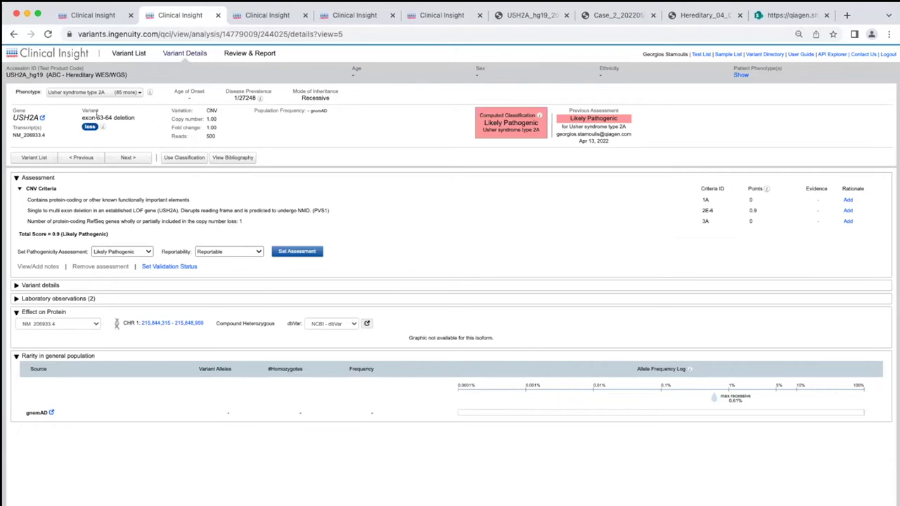
left_click_drag(78, 117, 142, 119)
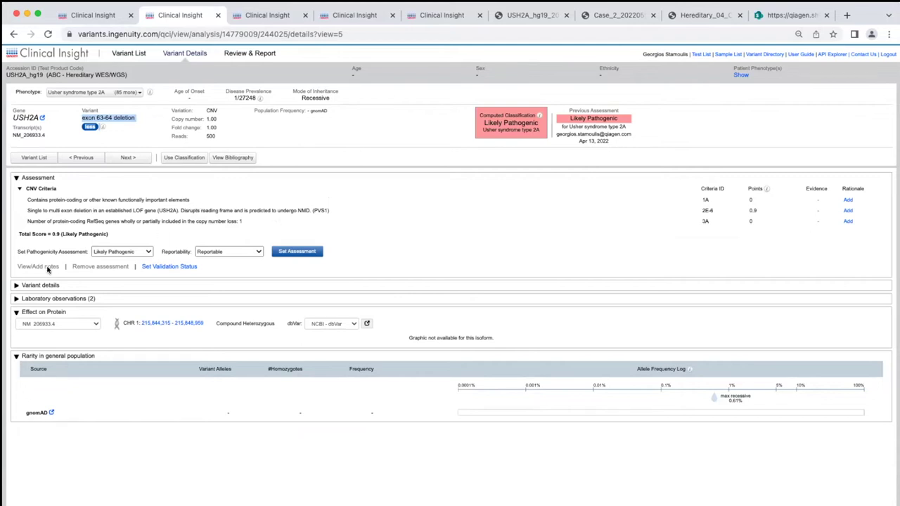
left_click(17, 285)
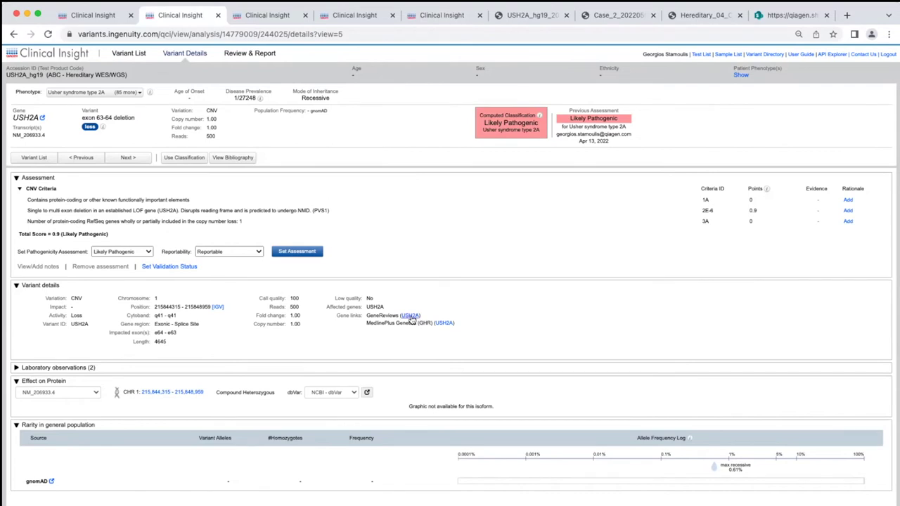
left_click(16, 368)
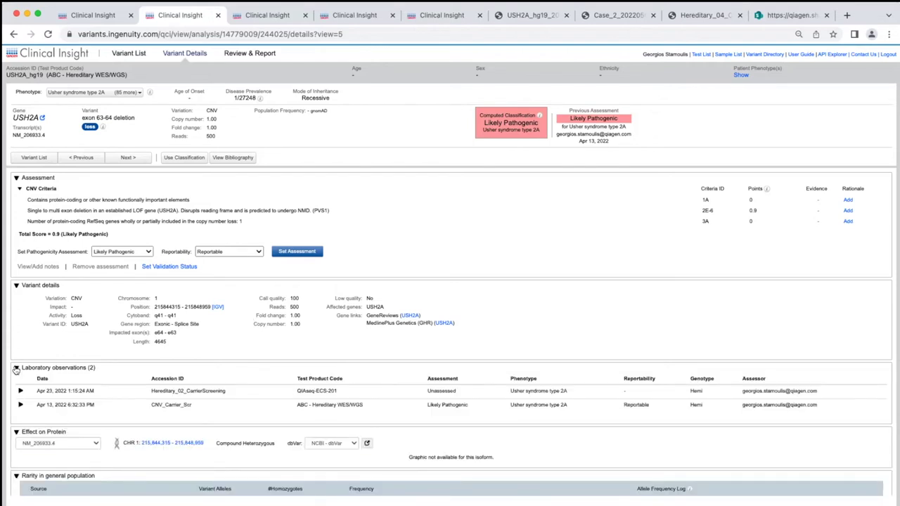
scroll(178, 332, "down", 1)
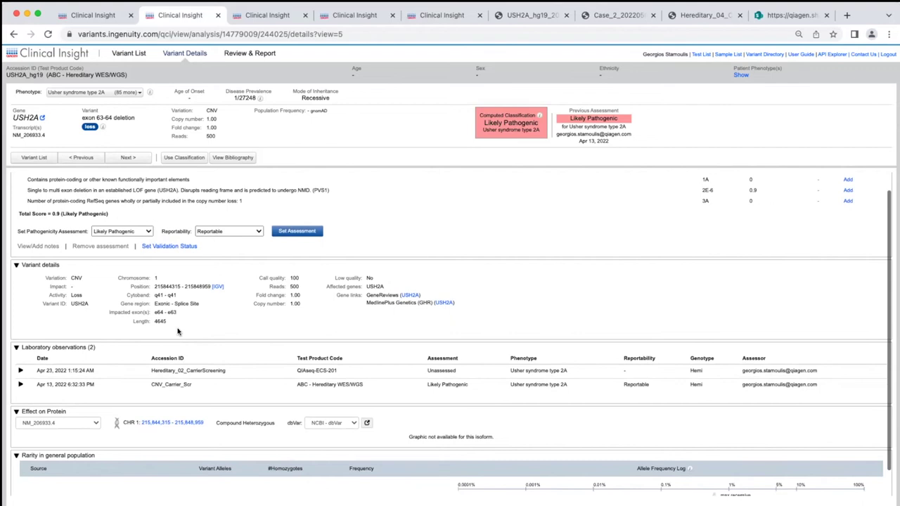
scroll(178, 332, "up", 1)
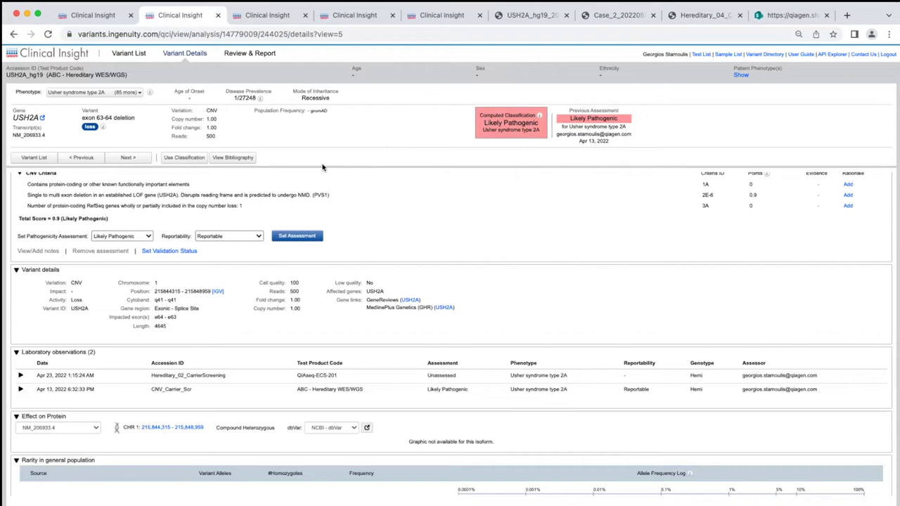
left_click(237, 158)
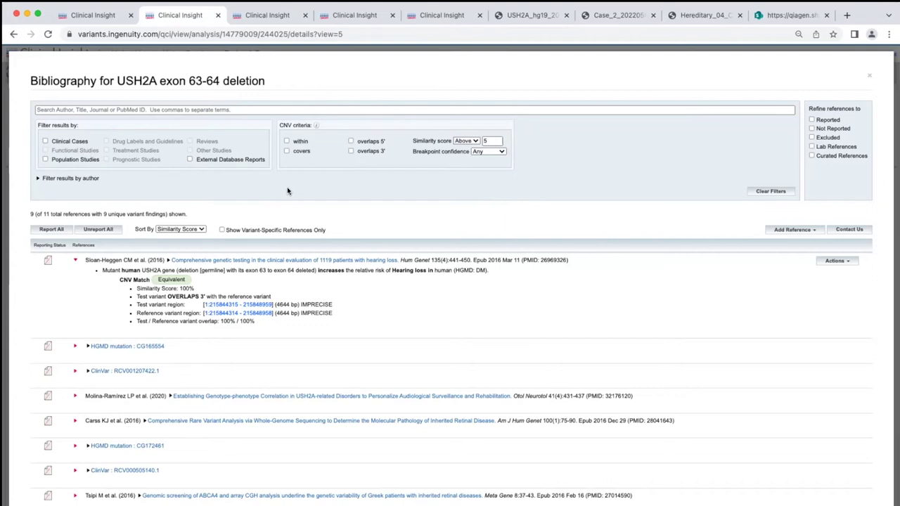
left_click(45, 141)
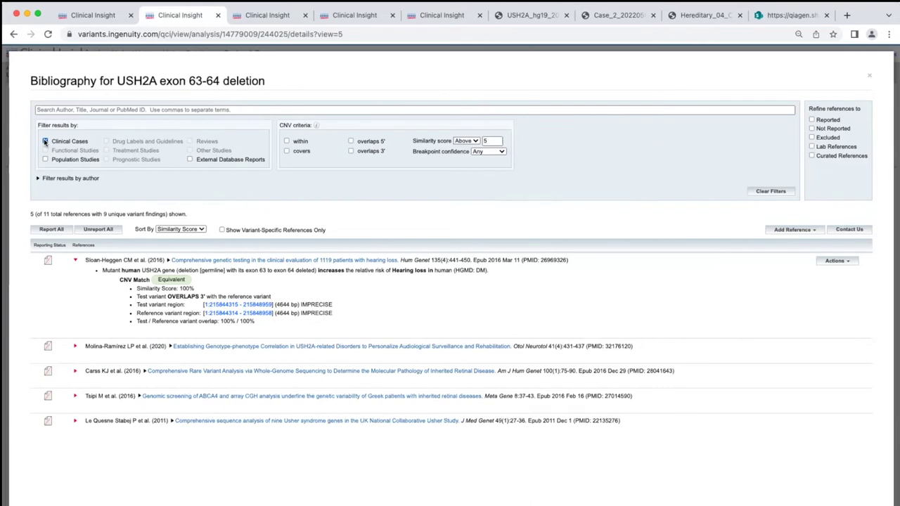
left_click(45, 159)
left_click(45, 142)
left_click(45, 160)
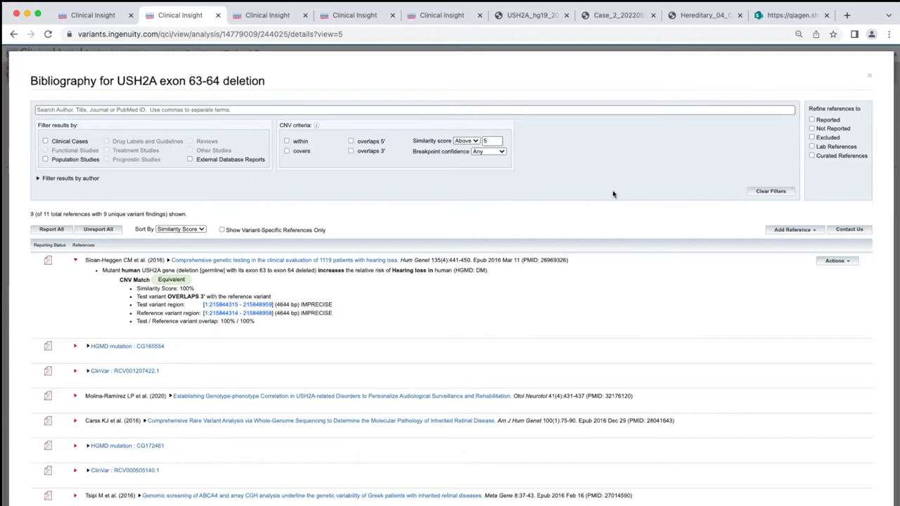
left_click(869, 75)
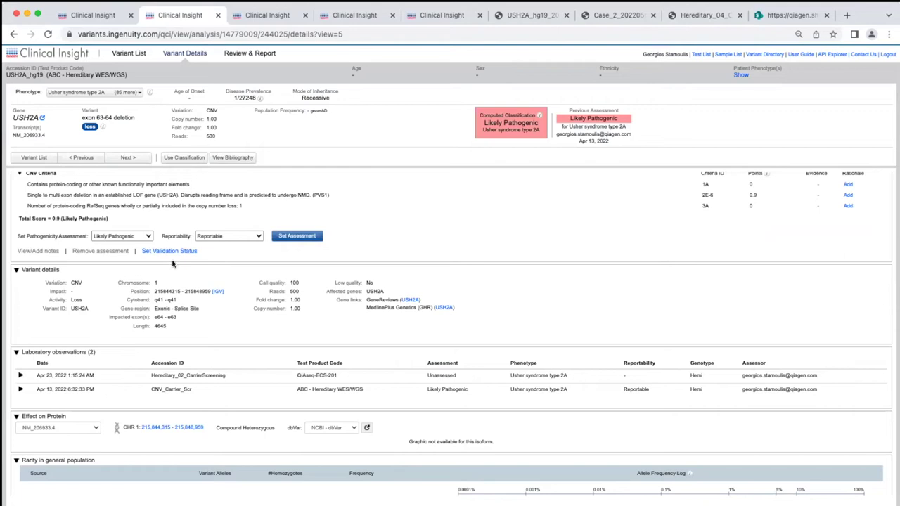
Step: Assess the USH2A deletion as Likely Pathogenic with the note 'Pathigenic CNVs.......' and save it
left_click(298, 237)
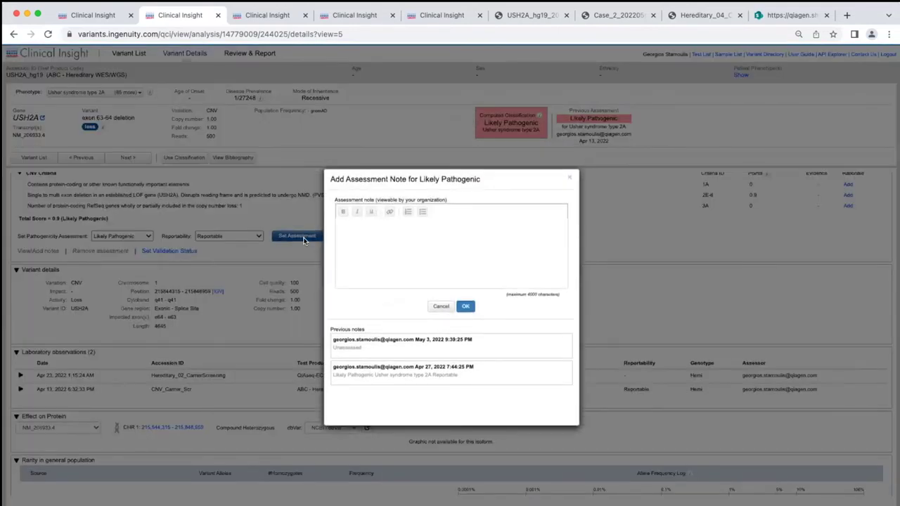
left_click(359, 227)
type("pATHIGENICE")
key("BackSpace")
key("BackSpace")
key("BackSpace")
key("BackSpace")
key("BackSpace")
key("BackSpace")
key("BackSpace")
key("BackSpace")
key("BackSpace")
key("BackSpace")
key("BackSpace")
type("O")
key("BackSpace")
type("Pathigenic CNVs.......")
left_click(465, 306)
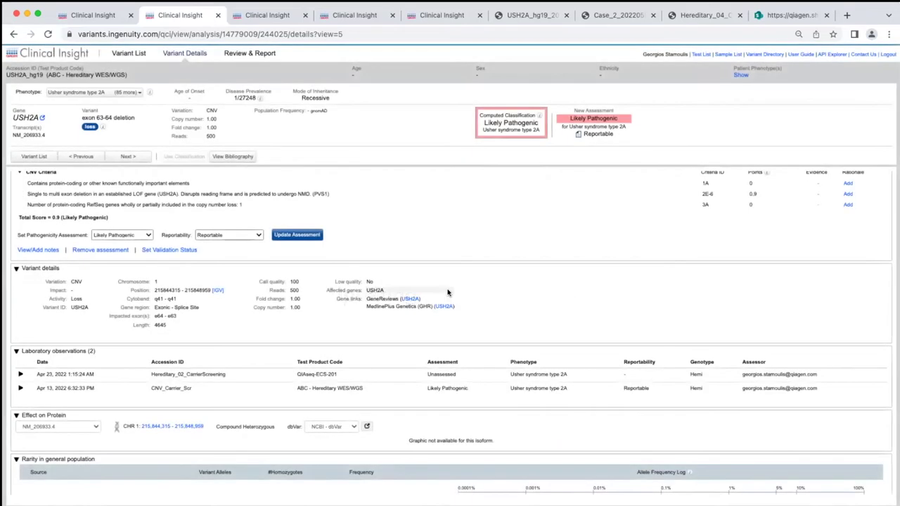
Step: Back in the Variant List, open the Variant Details of USH2A c.11389+3A>T
left_click(132, 53)
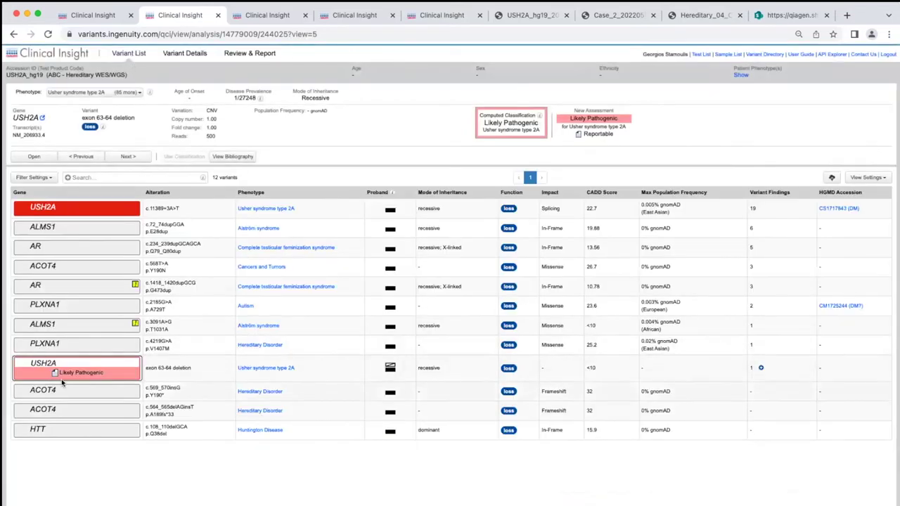
left_click(96, 209)
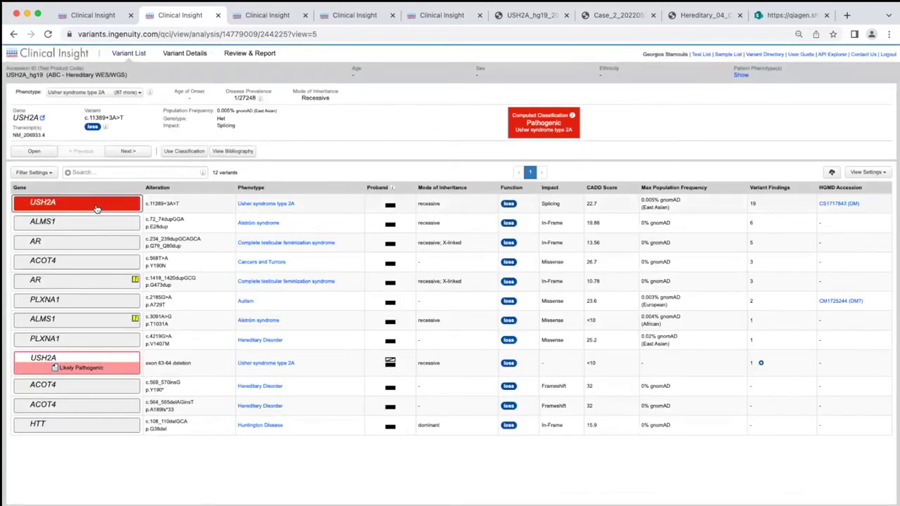
left_click(96, 206)
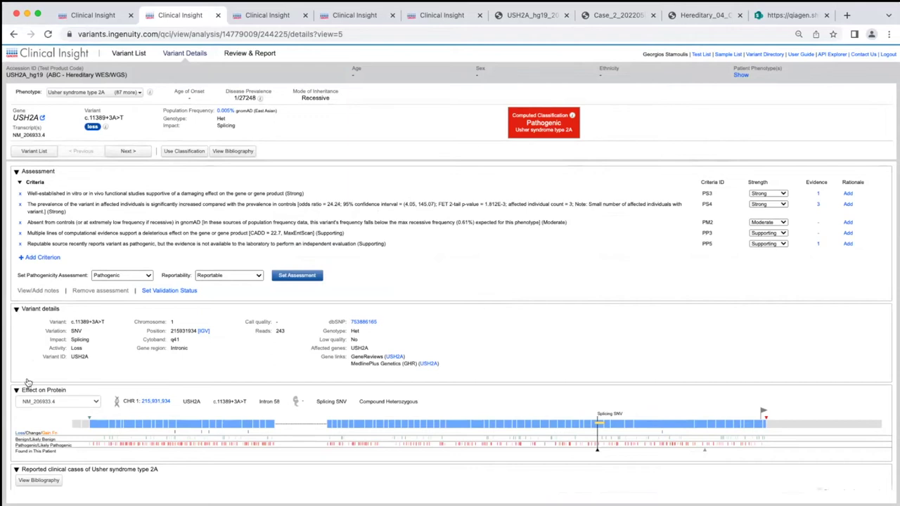
Step: Display the Usher syndrome type 2A reported clinical cases as Counts per source
scroll(146, 410, "down", 3)
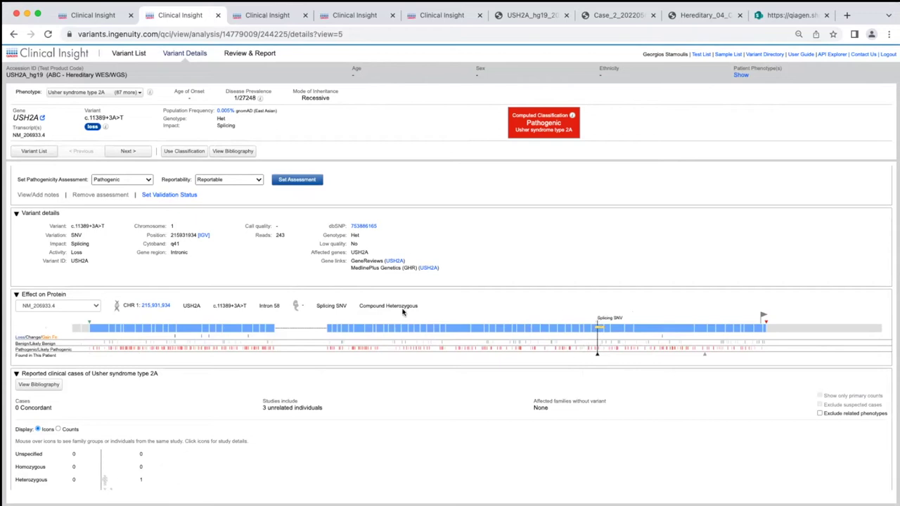
scroll(317, 356, "down", 5)
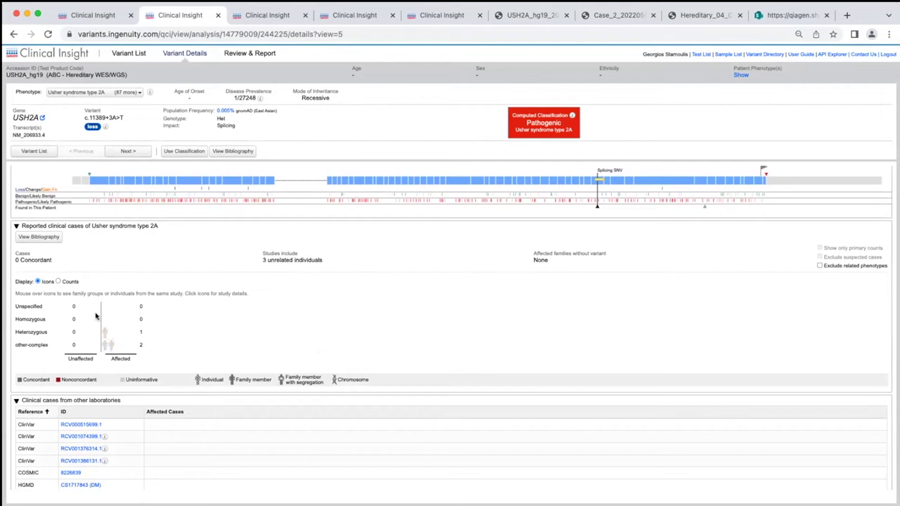
left_click(58, 282)
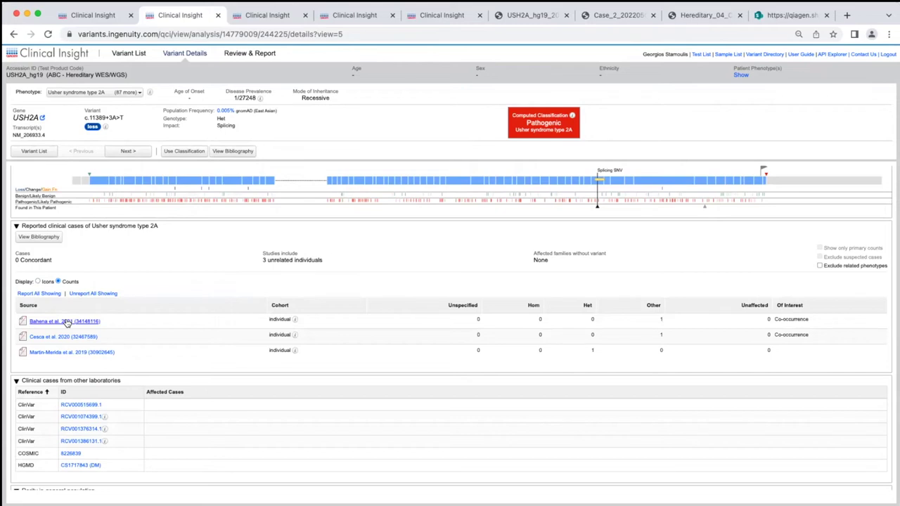
scroll(171, 337, "down", 3)
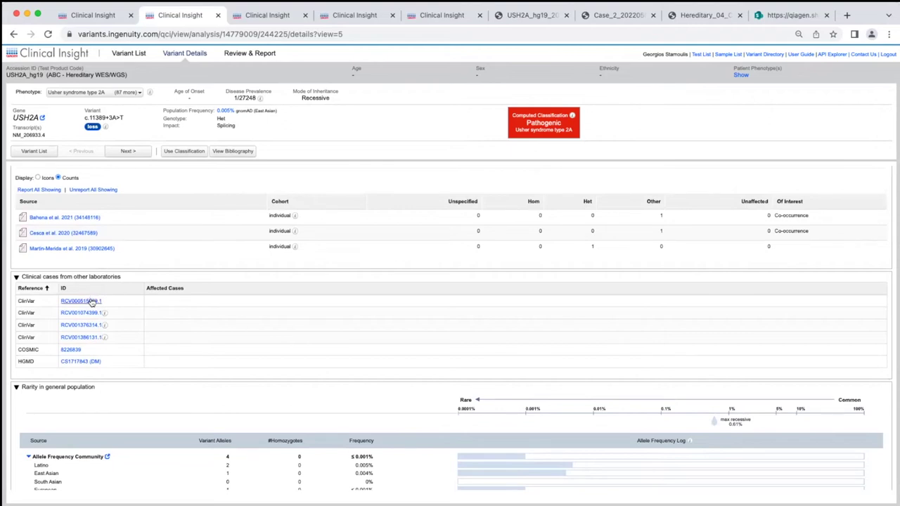
scroll(84, 325, "down", 1)
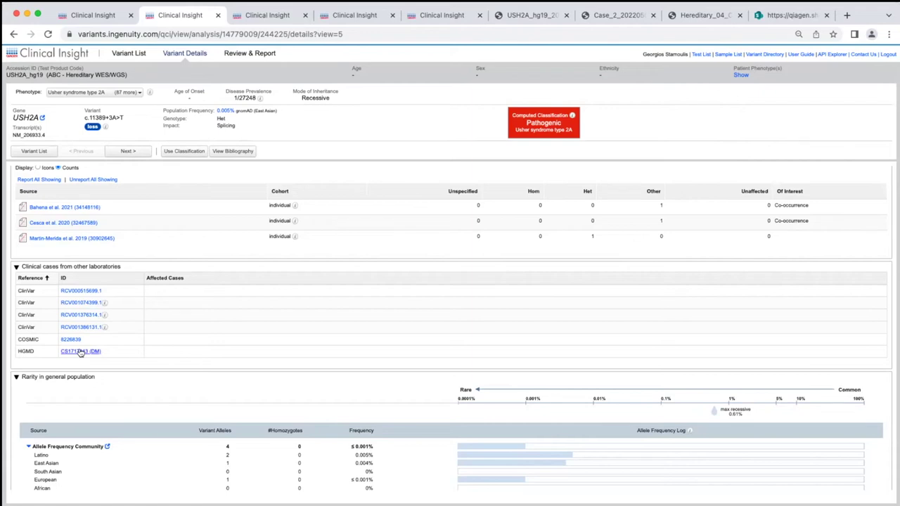
scroll(192, 424, "down", 5)
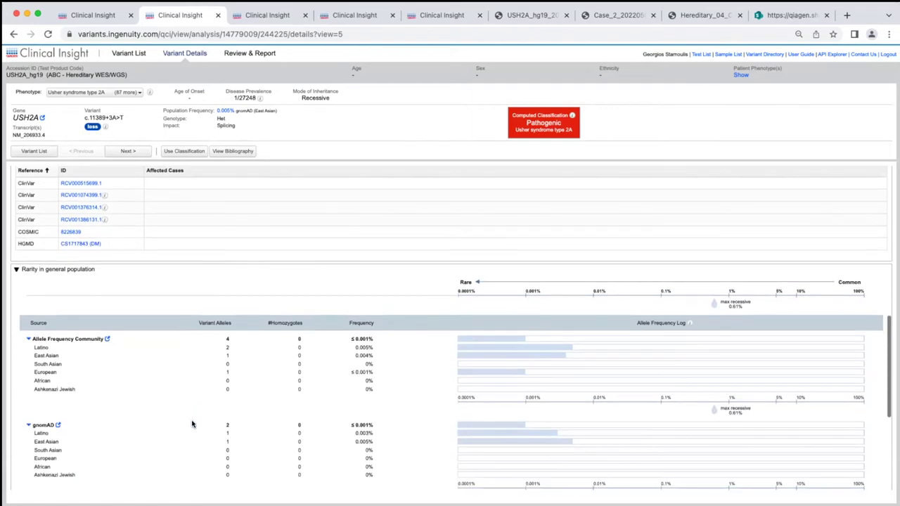
scroll(192, 424, "down", 1)
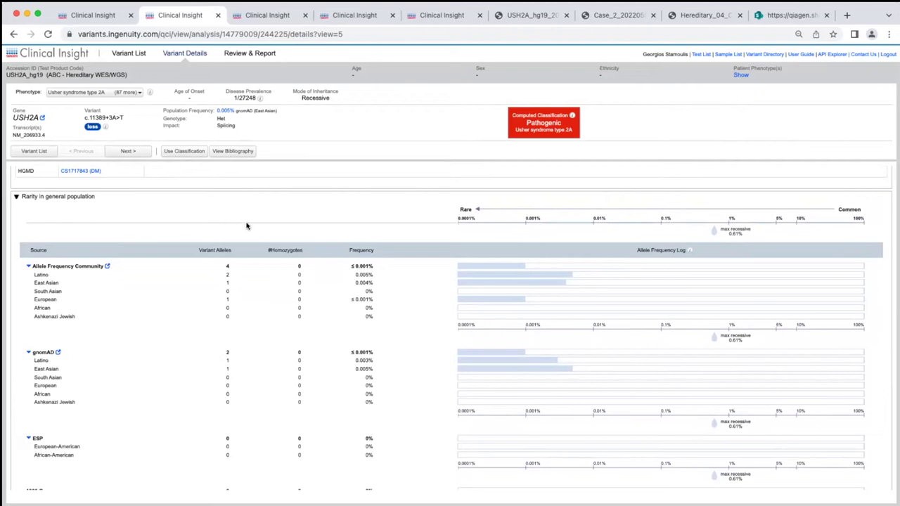
scroll(378, 434, "down", 1)
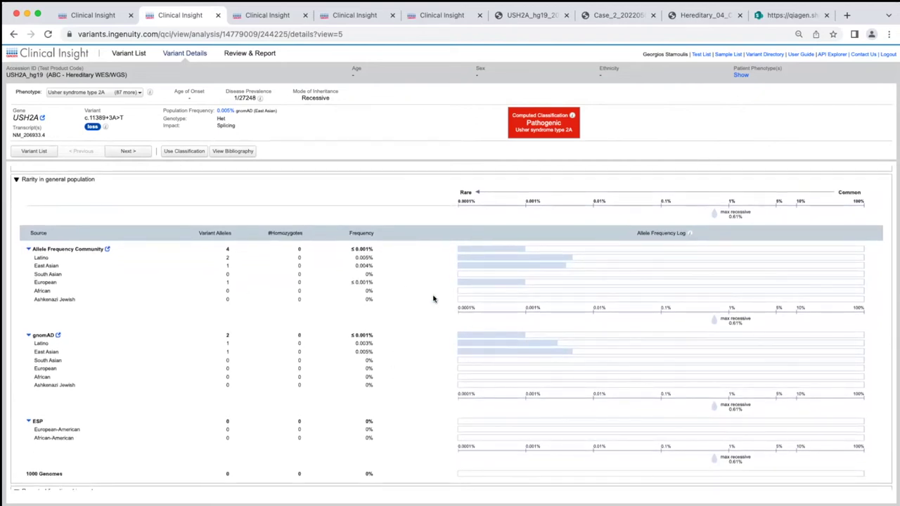
scroll(284, 374, "down", 4)
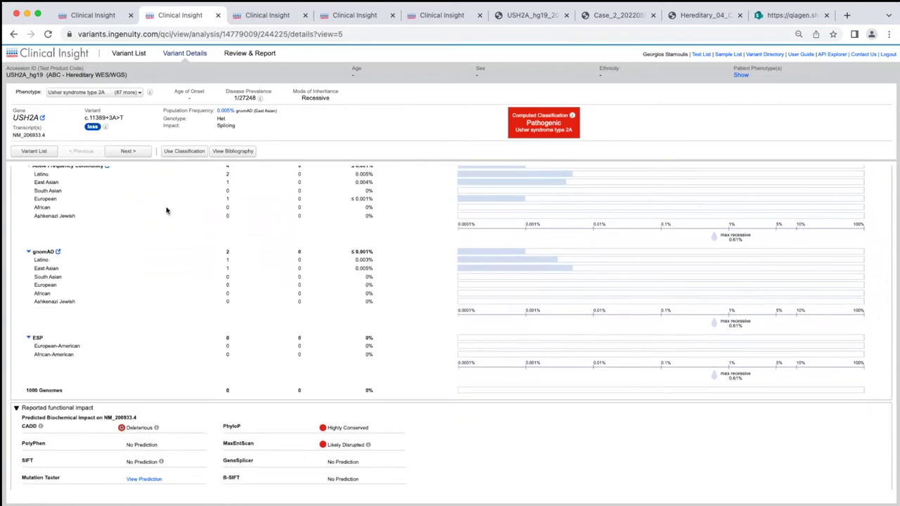
scroll(118, 296, "up", 2)
scroll(118, 296, "down", 5)
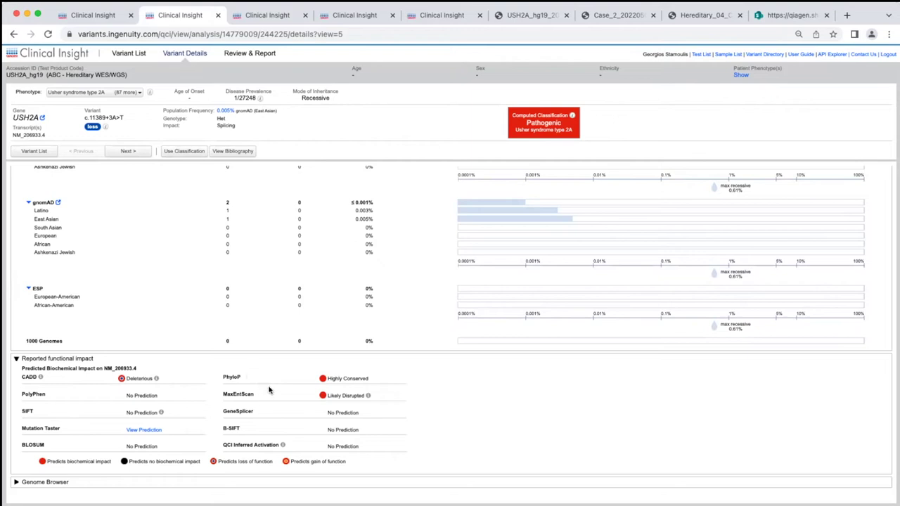
scroll(269, 391, "up", 15)
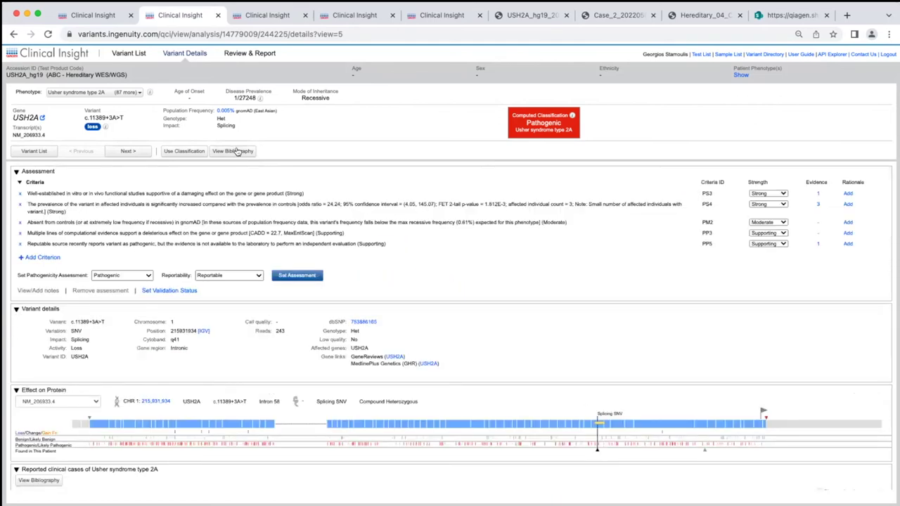
left_click(237, 151)
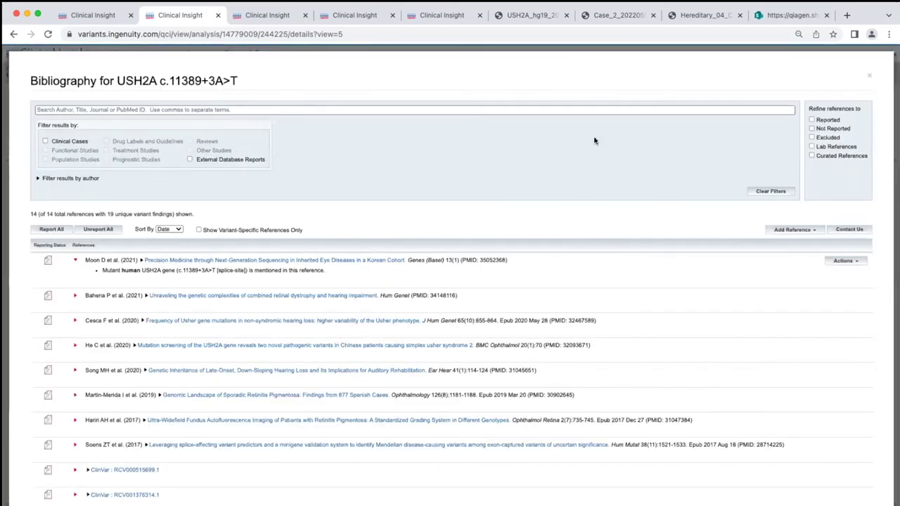
left_click(870, 75)
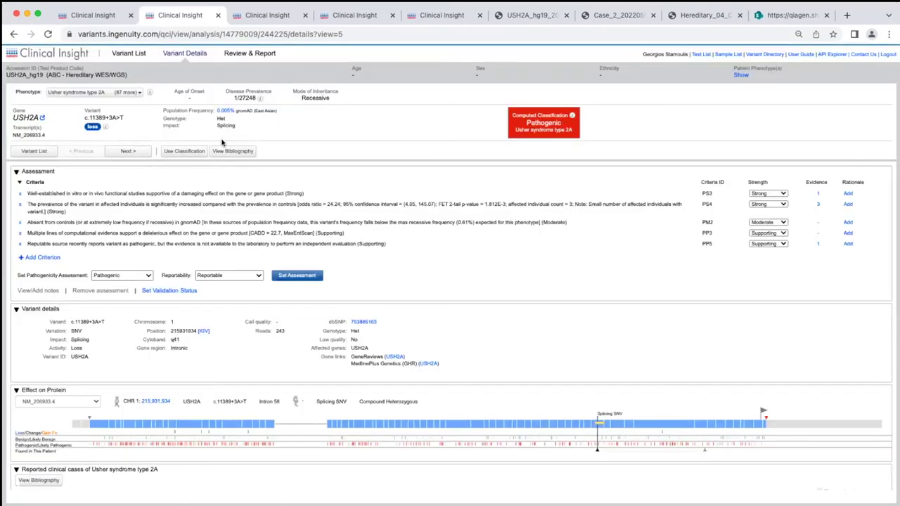
Step: Save a Pathogenic, reportable assessment for USH2A c.11389+3A>T without a note, then open Review & Report
left_click(296, 277)
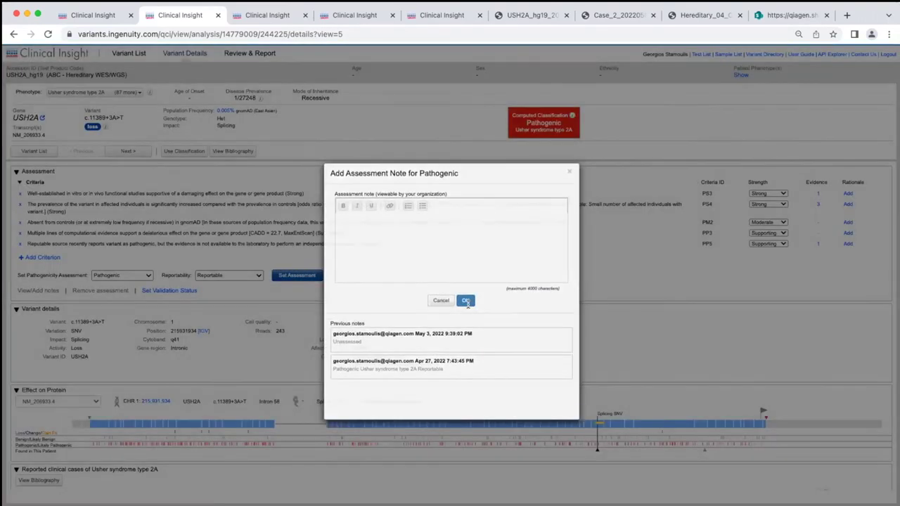
left_click(466, 301)
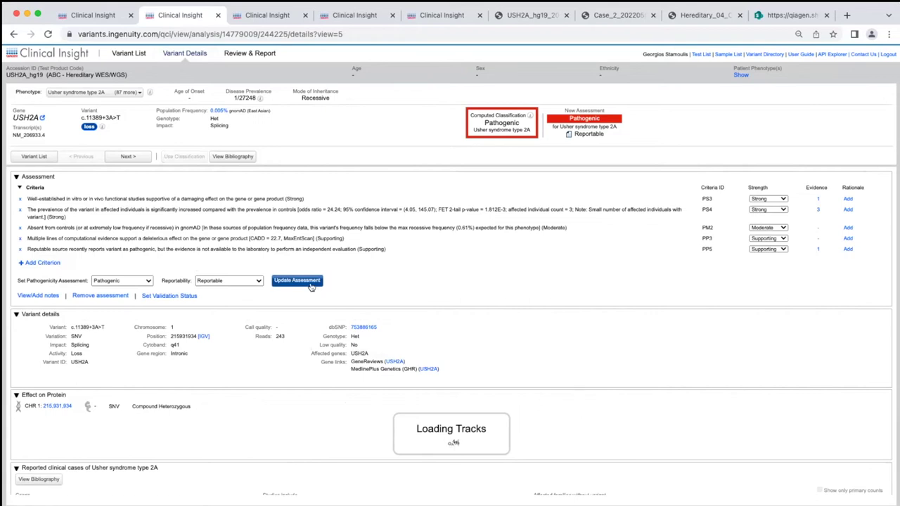
left_click(250, 54)
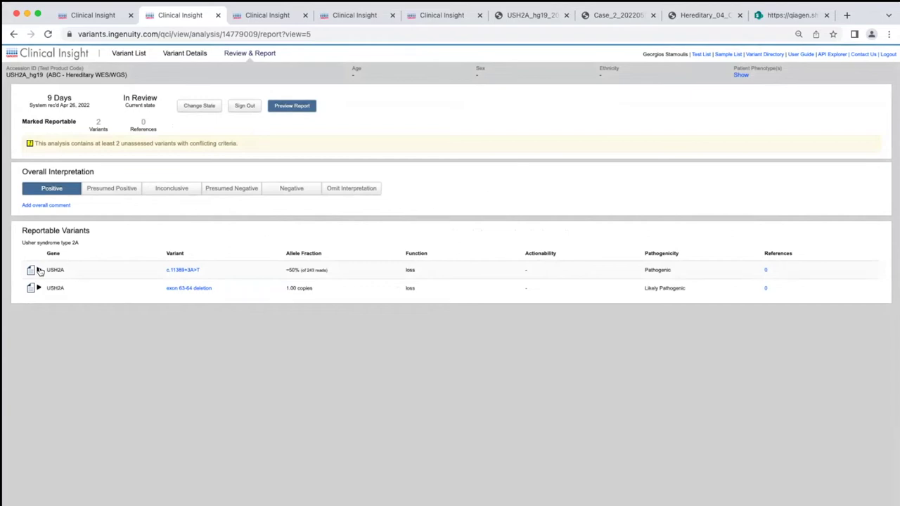
Step: Expand the USH2A c.11389+3A>T and exon 63-64 deletion rows to reveal their report comments
left_click(39, 269)
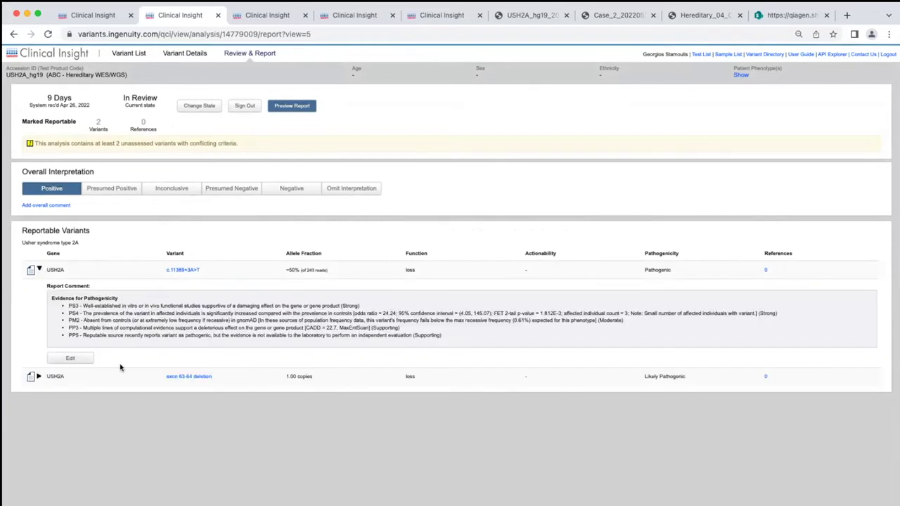
left_click(39, 377)
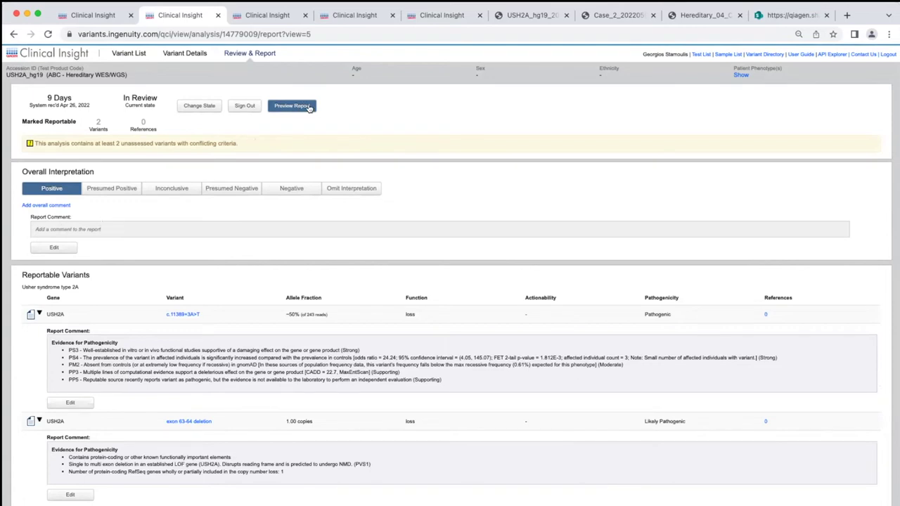
Step: Preview the USH2A_hg19 PDF report, read both pages, then return to the review page
left_click(301, 107)
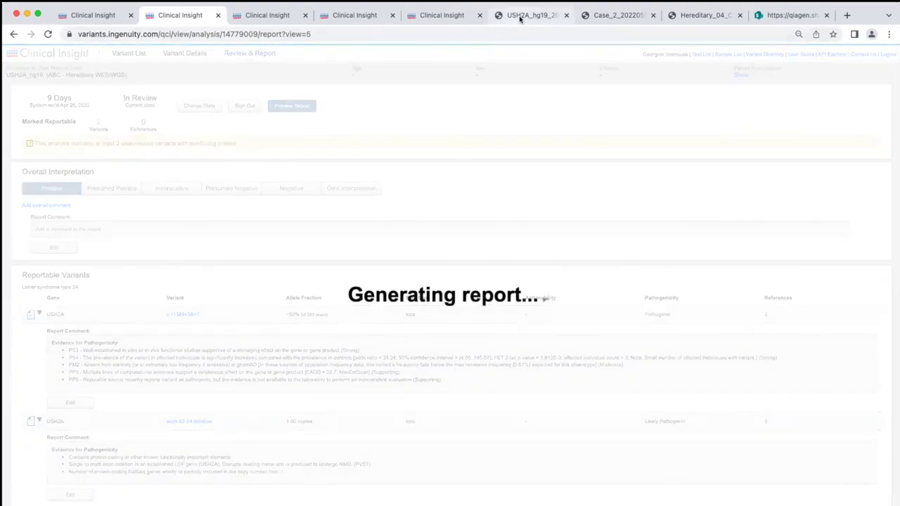
left_click(520, 19)
scroll(565, 201, "down", 2)
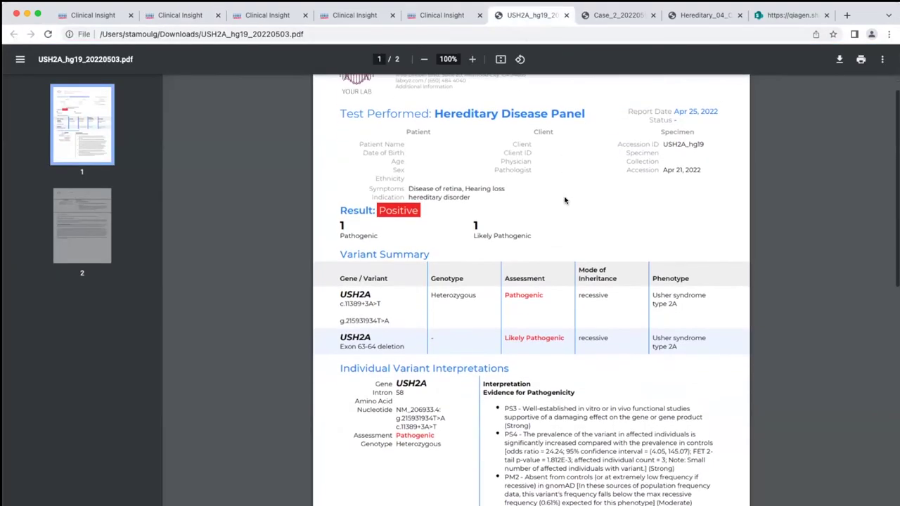
scroll(564, 201, "down", 3)
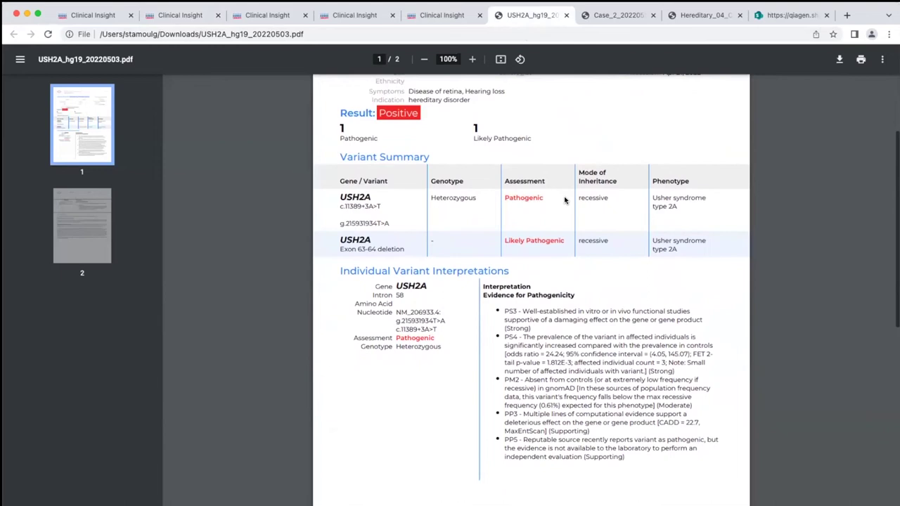
scroll(564, 202, "up", 2)
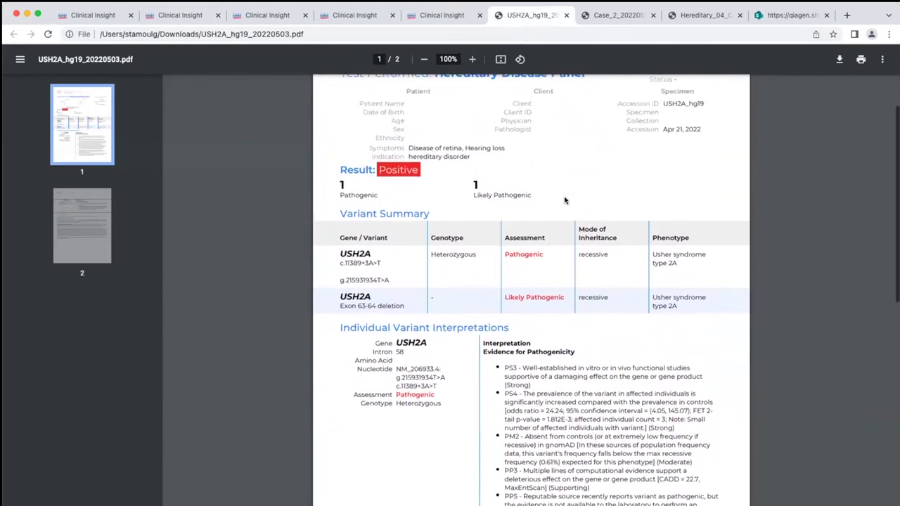
scroll(604, 242, "down", 3)
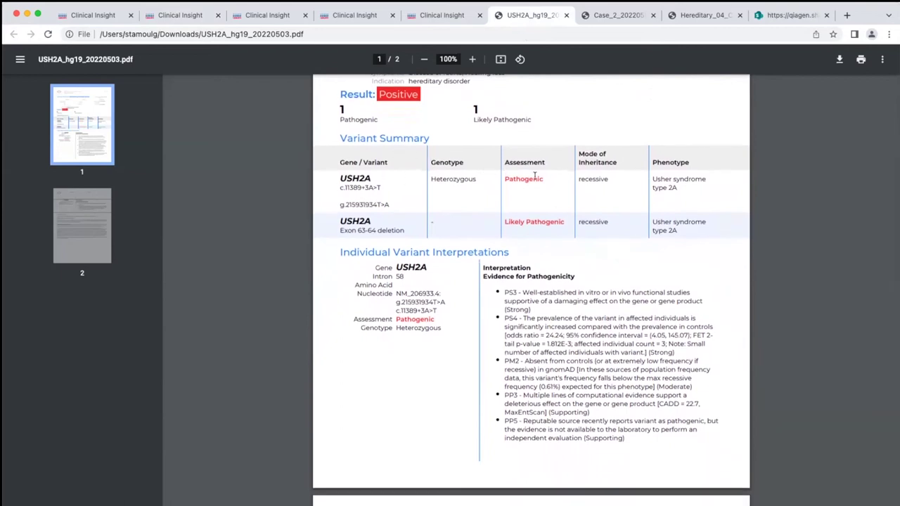
scroll(621, 309, "down", 1)
scroll(621, 309, "down", 5)
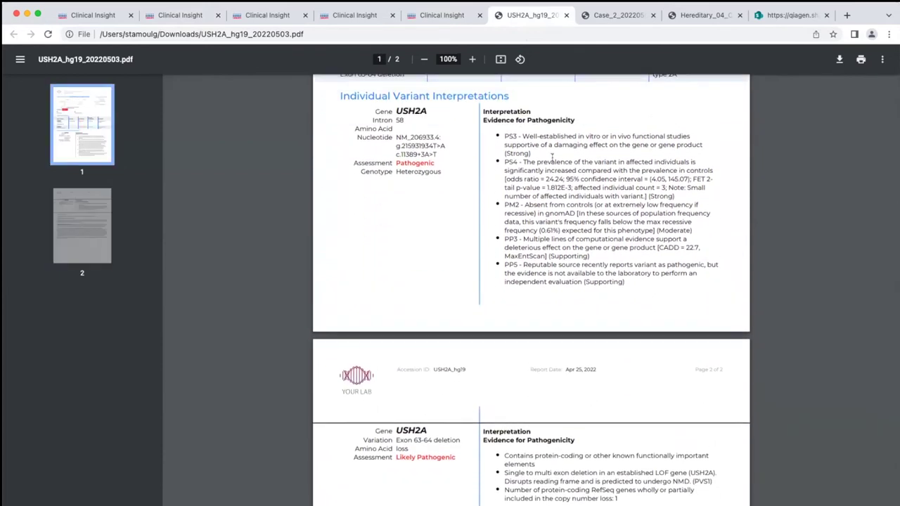
scroll(559, 231, "down", 5)
scroll(559, 231, "down", 3)
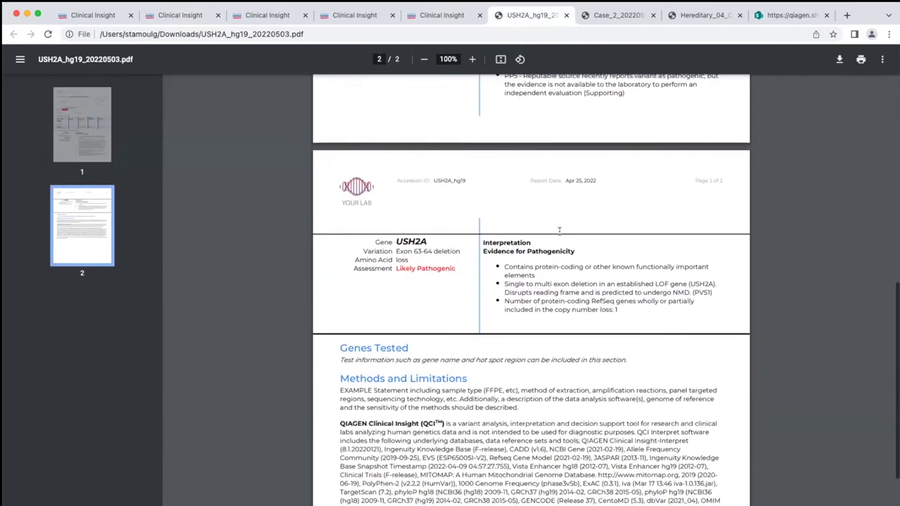
scroll(559, 231, "down", 1)
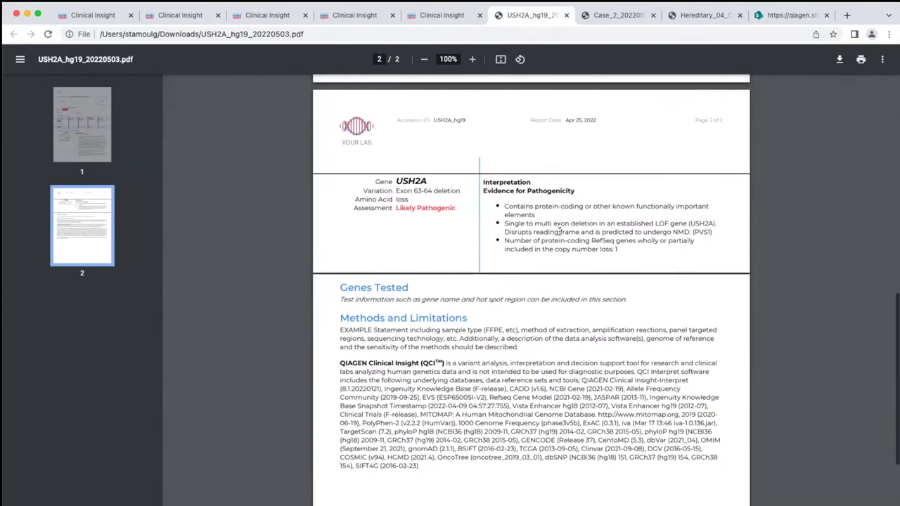
scroll(559, 231, "up", 6)
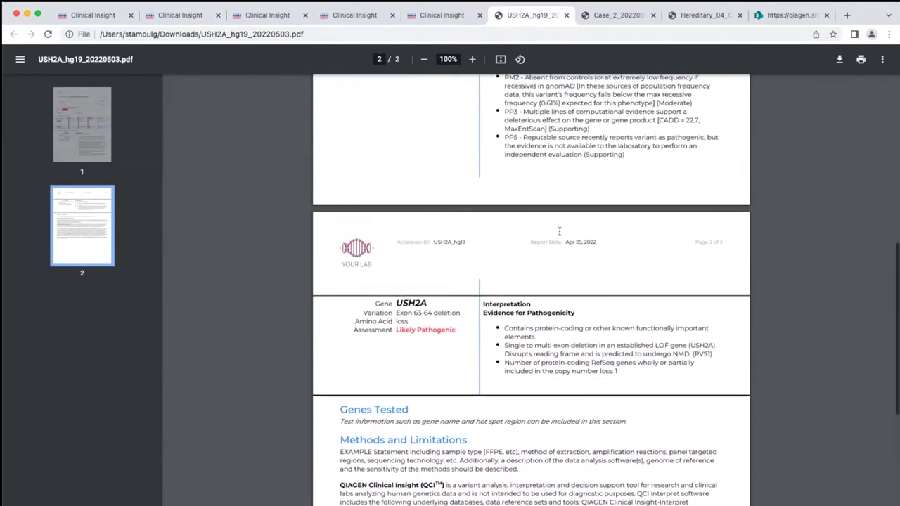
scroll(559, 231, "up", 15)
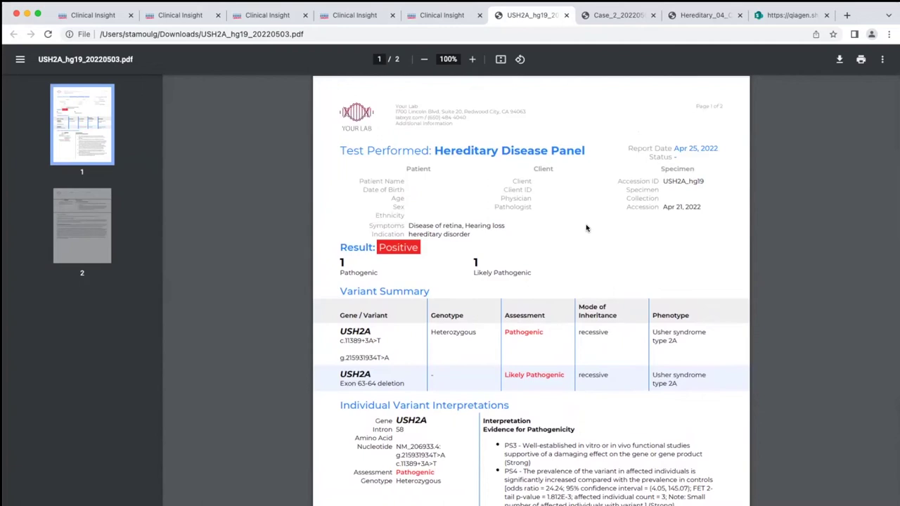
left_click(191, 18)
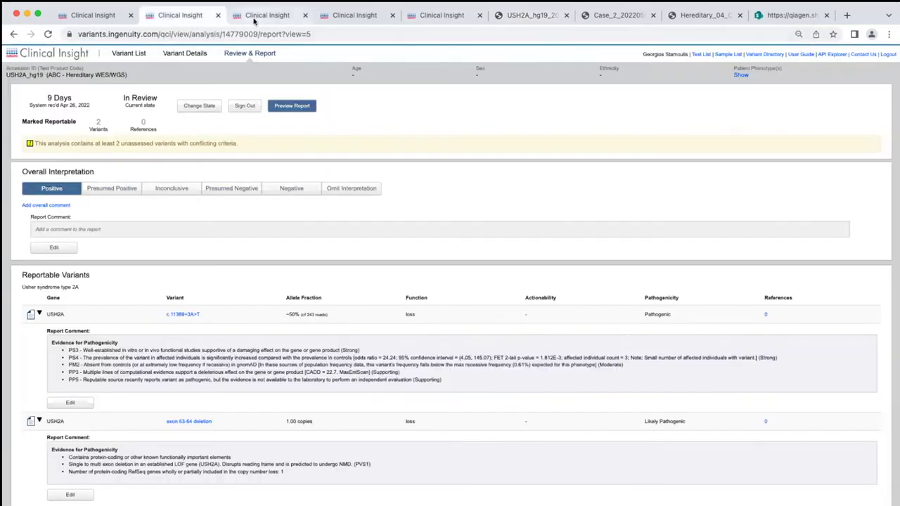
Step: Close the USH2A report review tab and another finished case tab
left_click(218, 17)
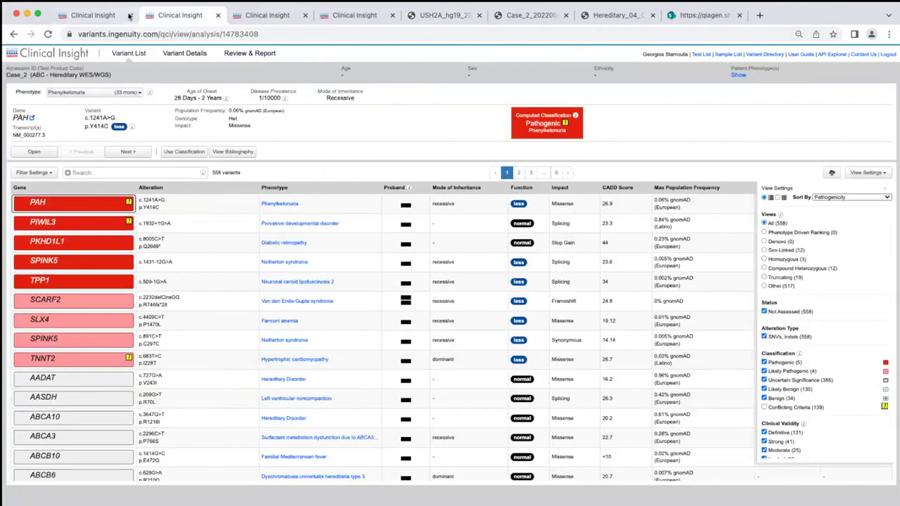
left_click(130, 16)
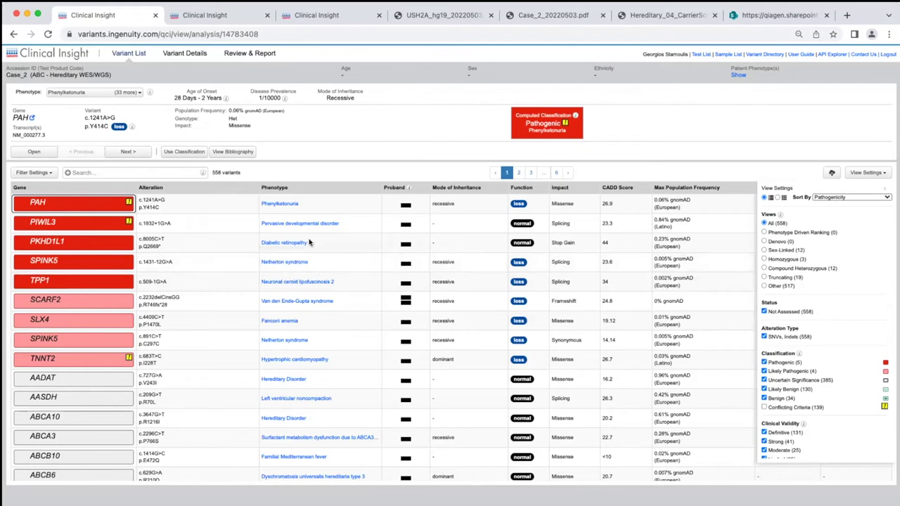
Step: Check Case_2's filter cascade, then bring up the Patient Symptoms dialog
left_click(38, 176)
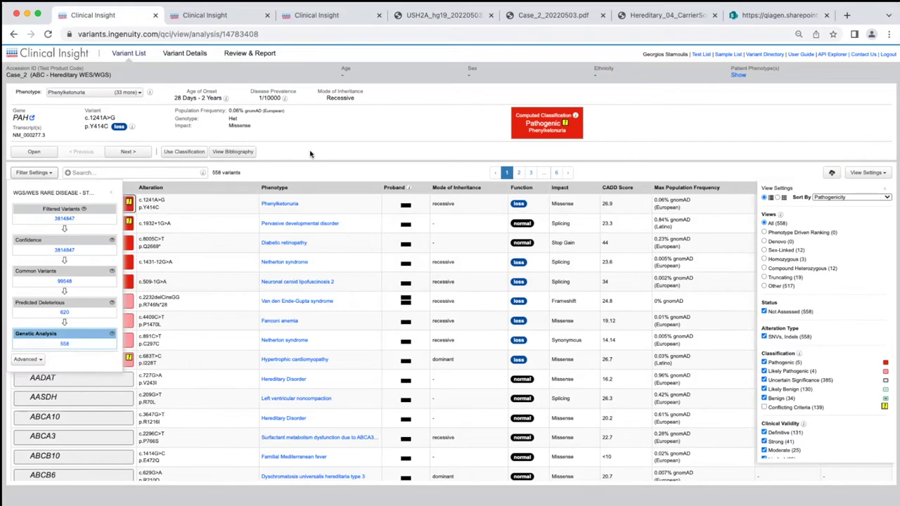
left_click(112, 193)
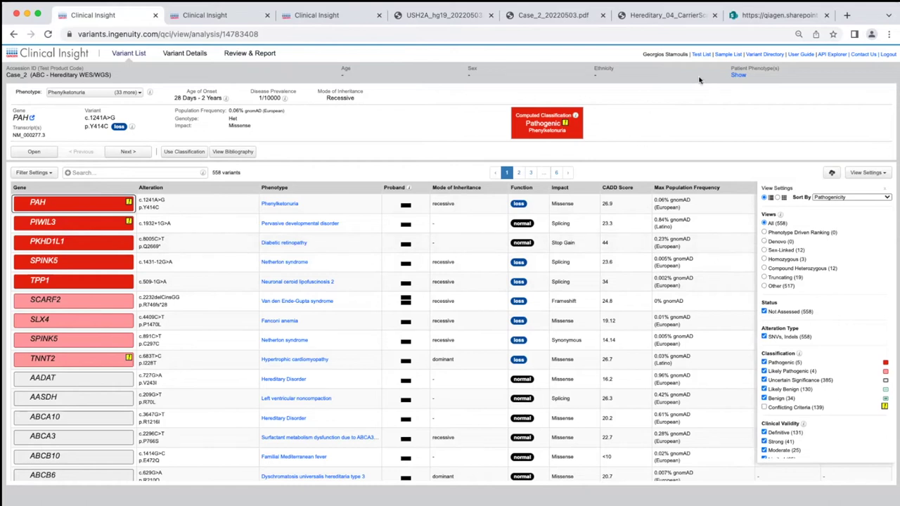
left_click(738, 74)
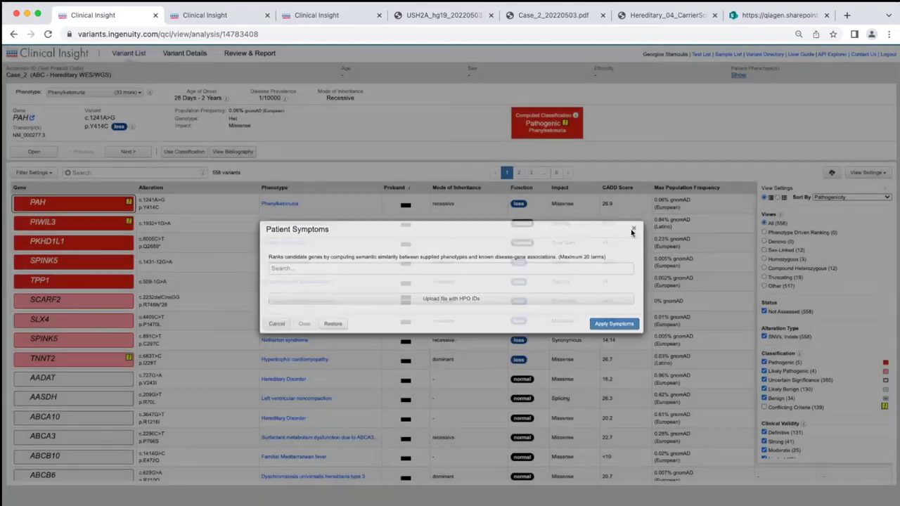
Step: Reopen Patient Symptoms and add Hypotrichosis as the first symptom
left_click(632, 234)
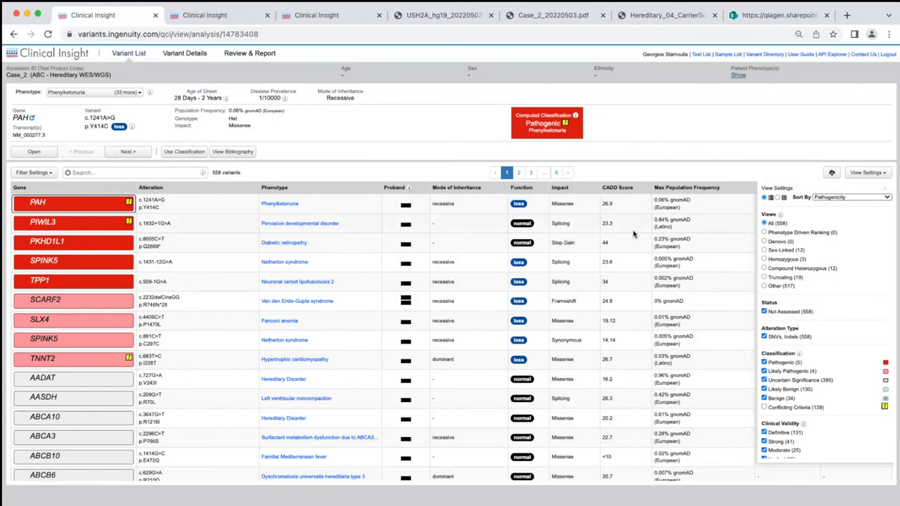
left_click(736, 76)
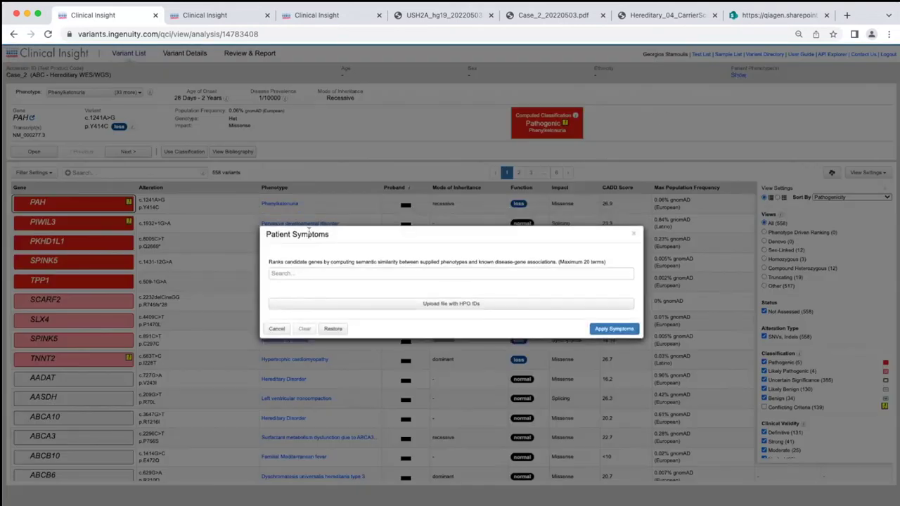
left_click(292, 274)
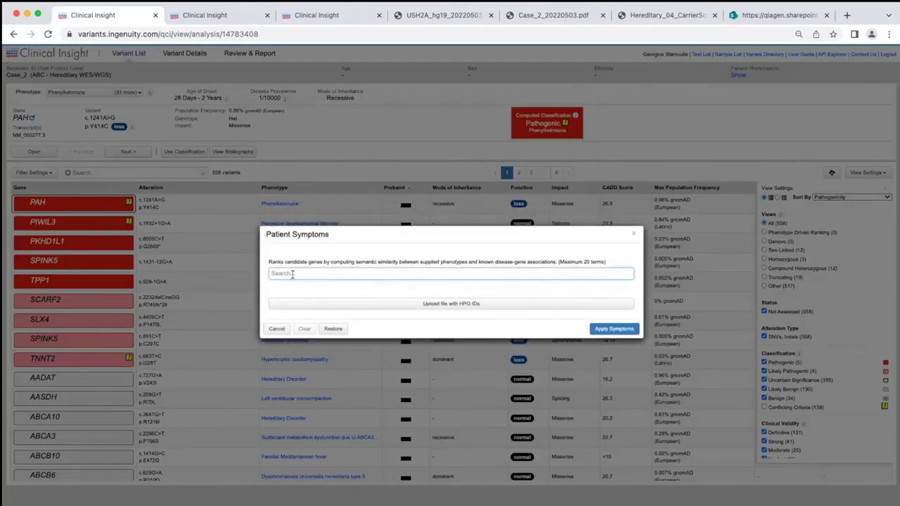
type("hypotrichosis")
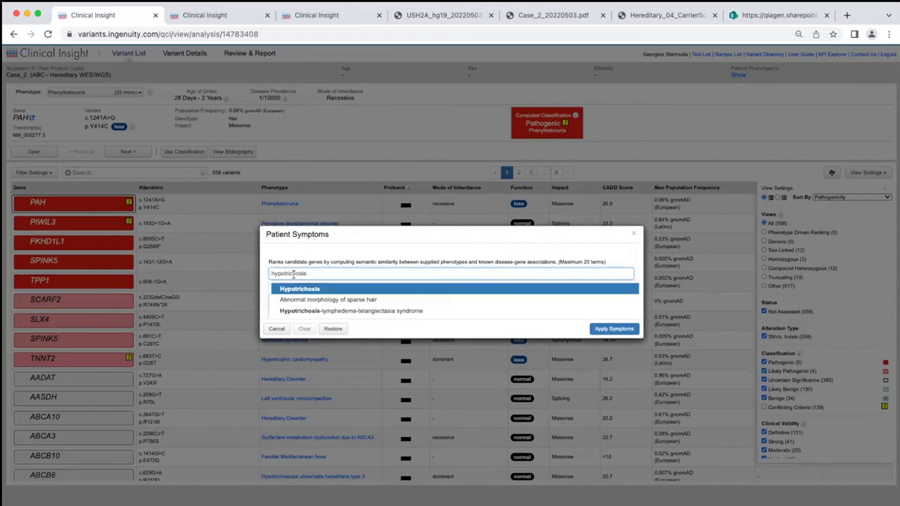
left_click(307, 289)
Step: Add Disorder of hair and Abnormal morphology of hair as symptoms
type("disc")
type("rder of hair")
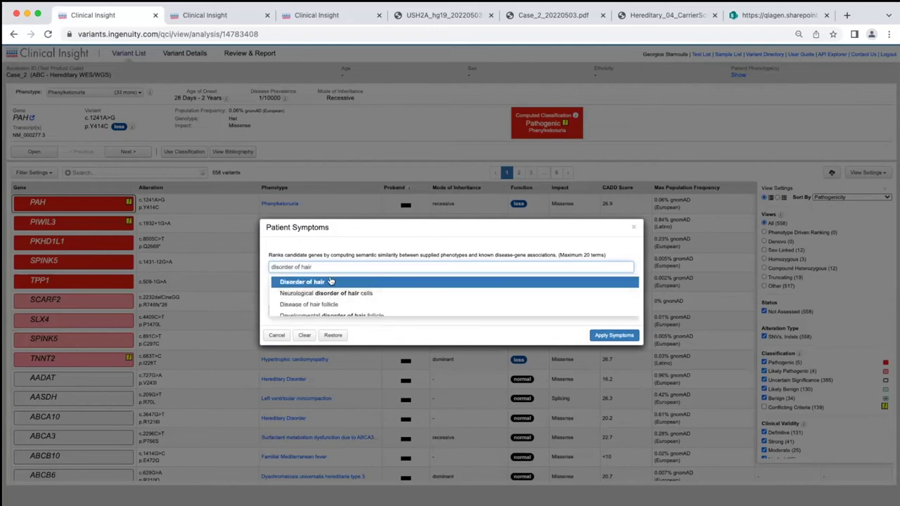
left_click(329, 281)
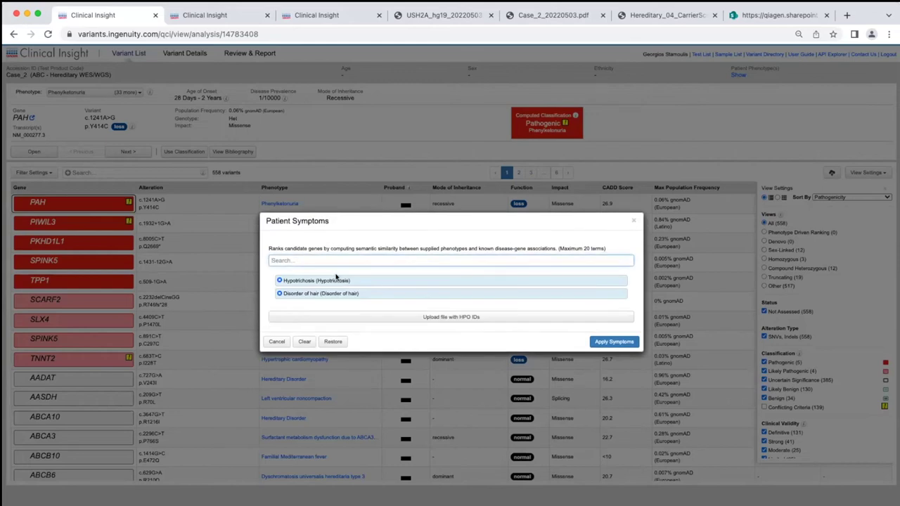
type("abnr")
key("BackSpace")
key("BackSpace")
type("ormal mor")
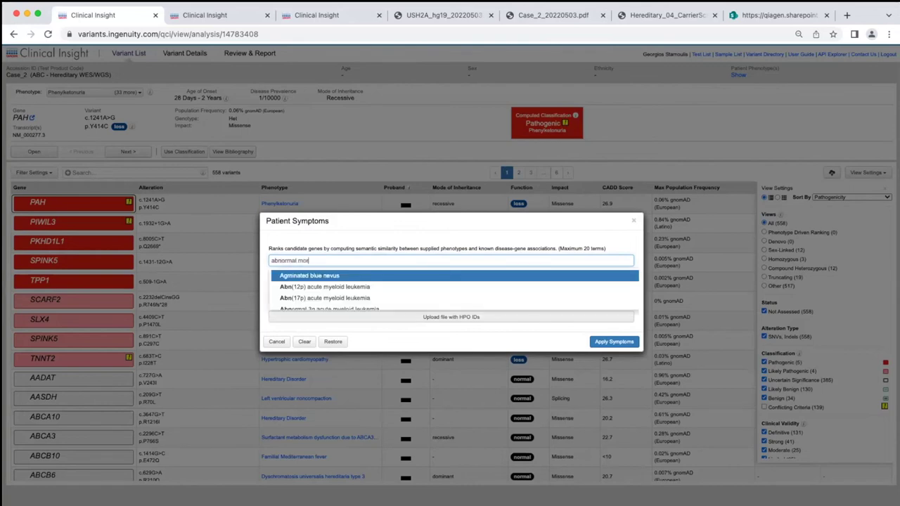
type("phology of hair")
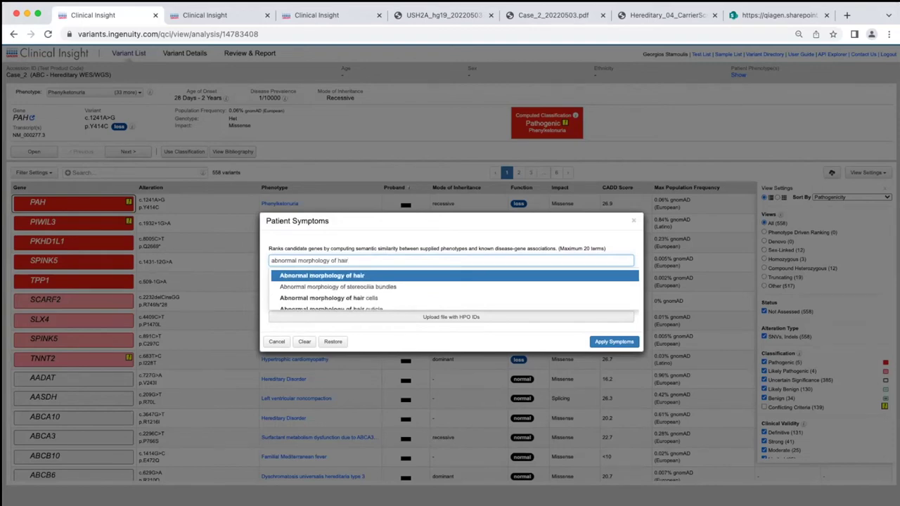
left_click(345, 277)
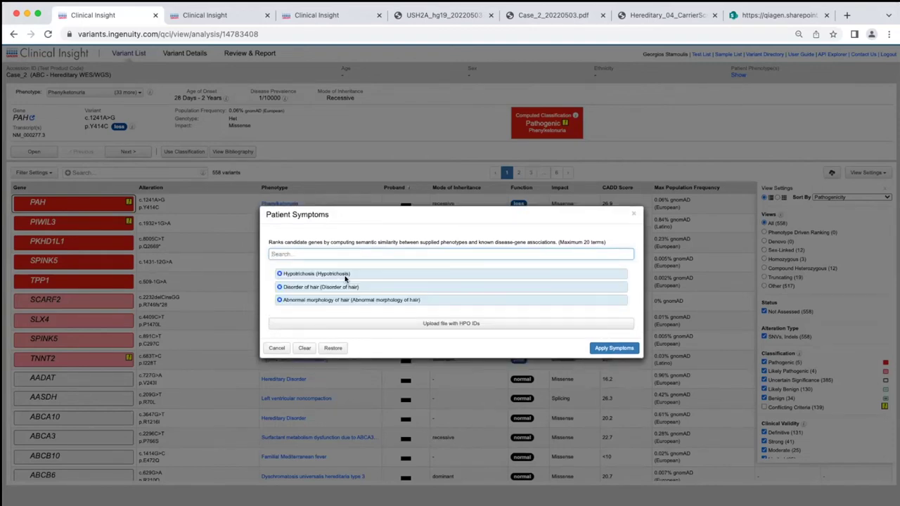
Step: Search for and add Autosomal recessive hypotrichosis as a symptom
type("hypotrichosi")
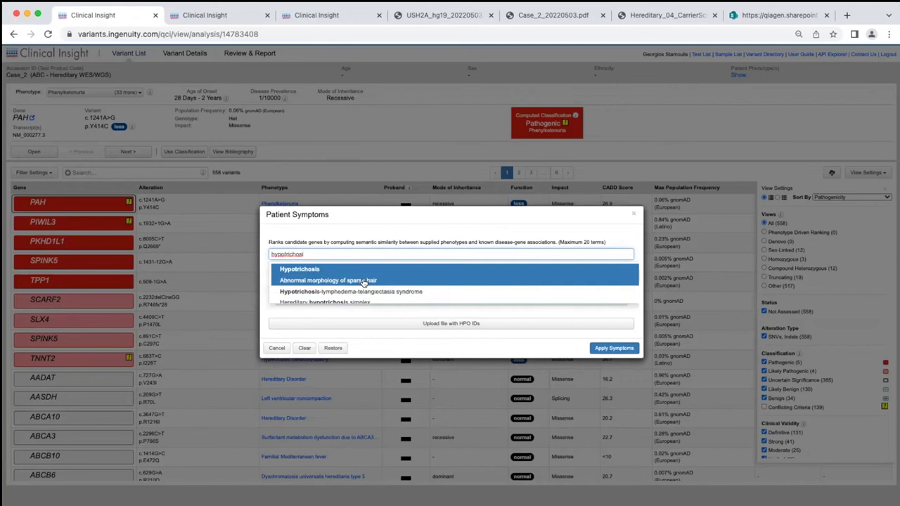
scroll(355, 291, "down", 5)
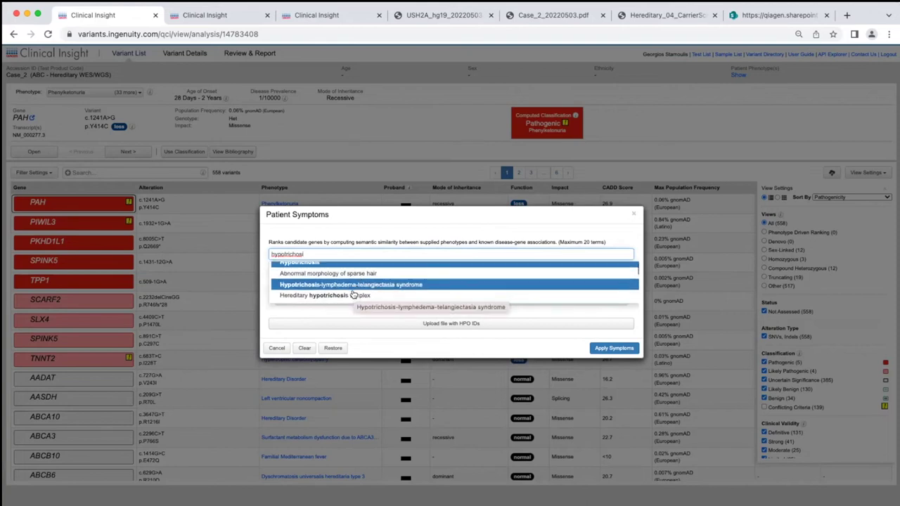
scroll(353, 294, "up", 5)
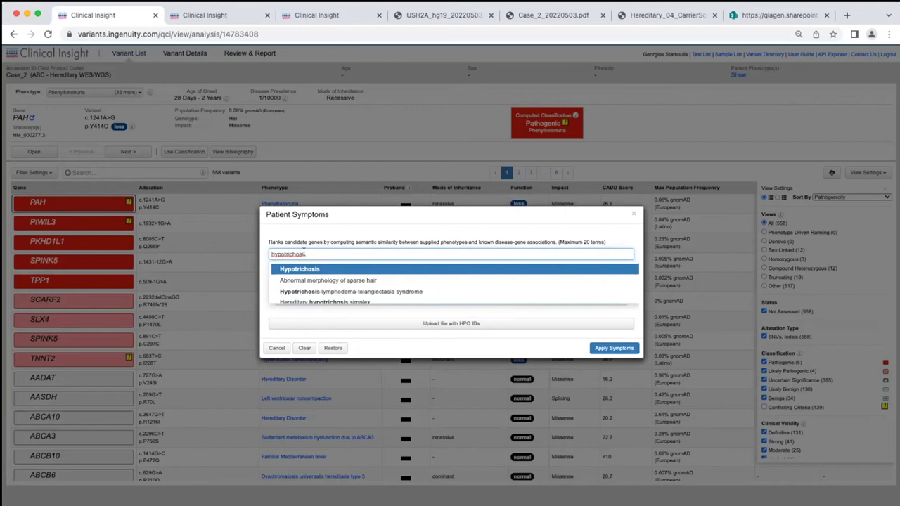
left_click_drag(304, 254, 268, 255)
key("BackSpace")
type("automsl")
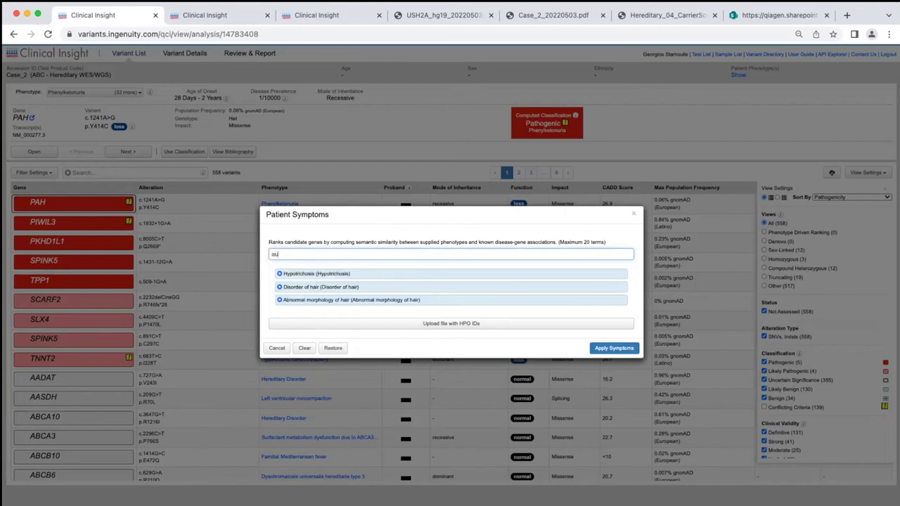
key("BackSpace")
key("BackSpace")
key("BackSpace")
key("BackSpace")
key("BackSpace")
type("tosomal")
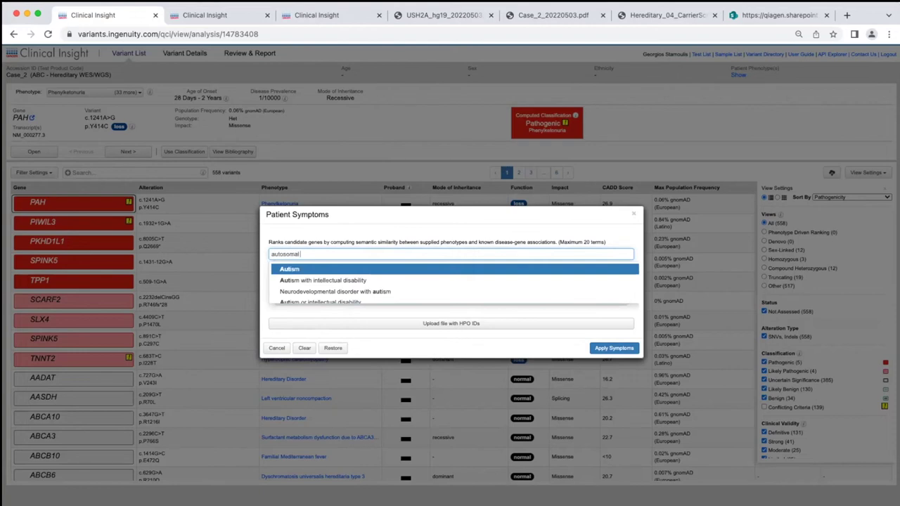
type(" recessive")
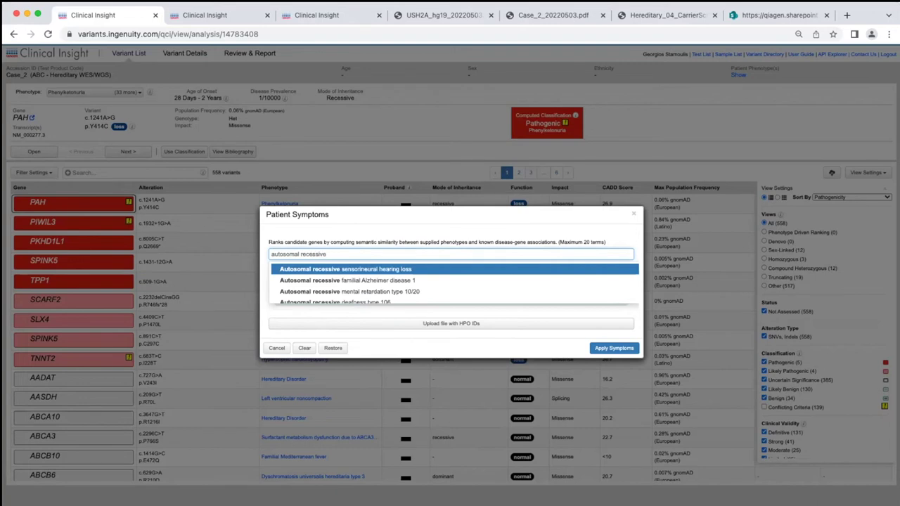
type(" hypo")
type("ton")
key("BackSpace")
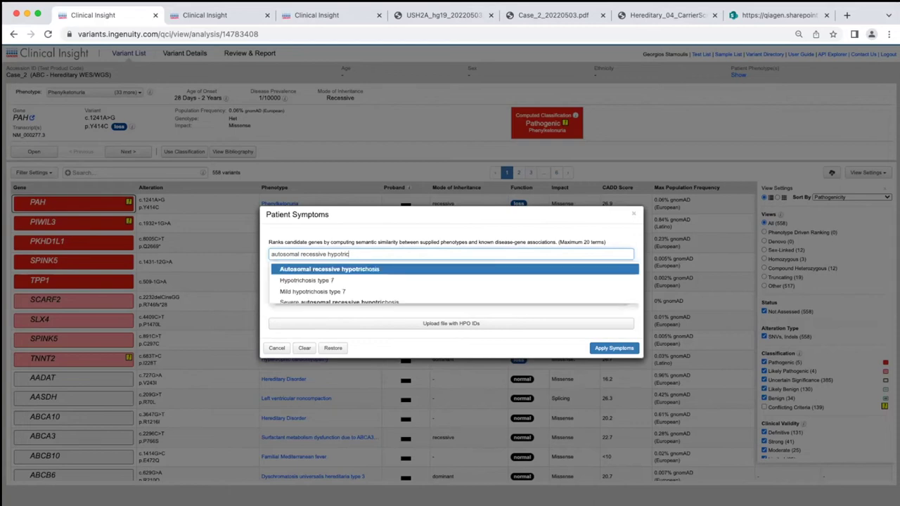
left_click(288, 268)
Step: Apply the symptoms and review the 84-variant ranking, led by PAH and SPINK5
left_click(601, 355)
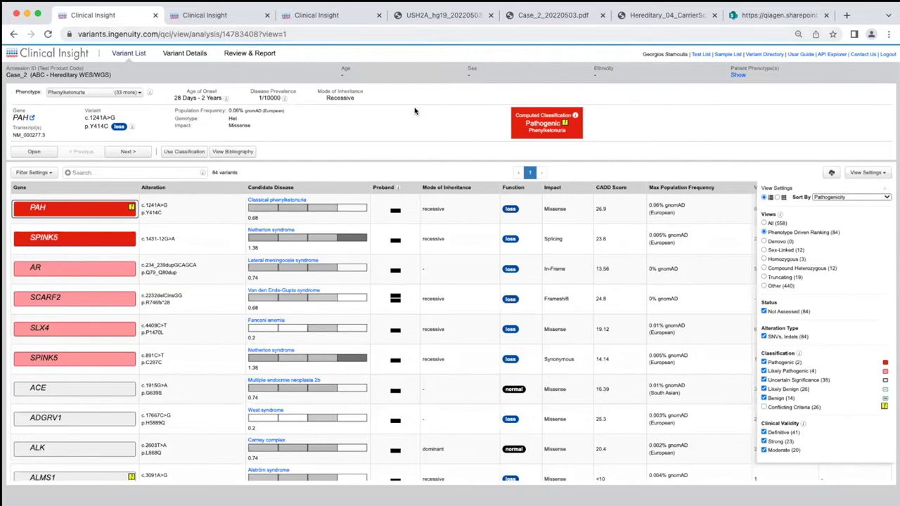
mouse_move(222, 172)
scroll(177, 260, "down", 1)
scroll(178, 260, "up", 1)
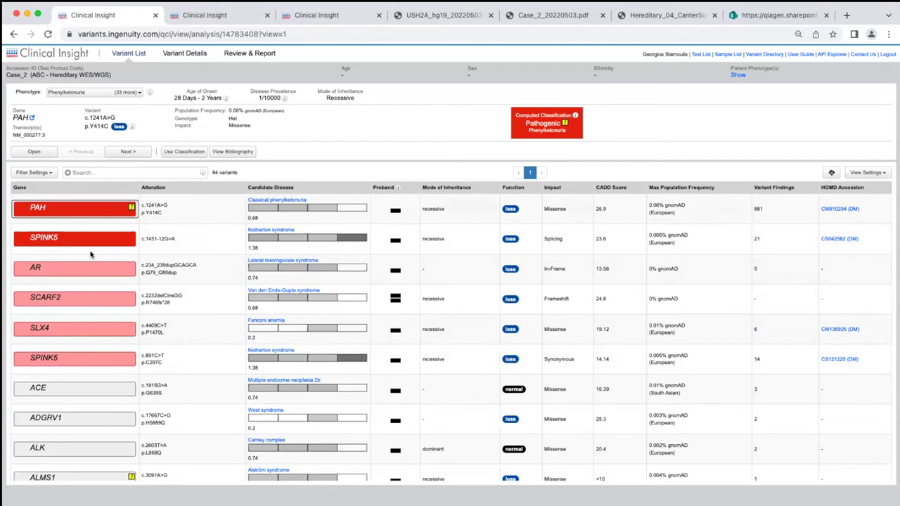
scroll(147, 374, "down", 15)
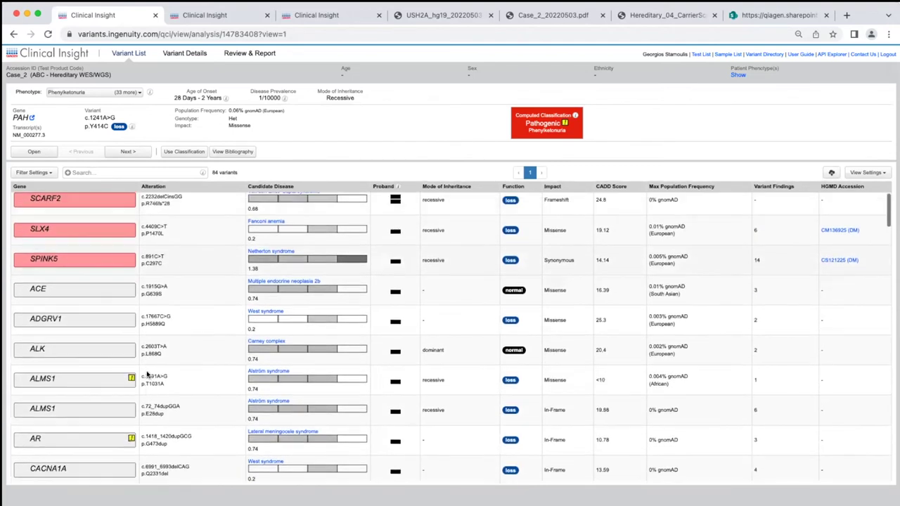
scroll(147, 373, "down", 5)
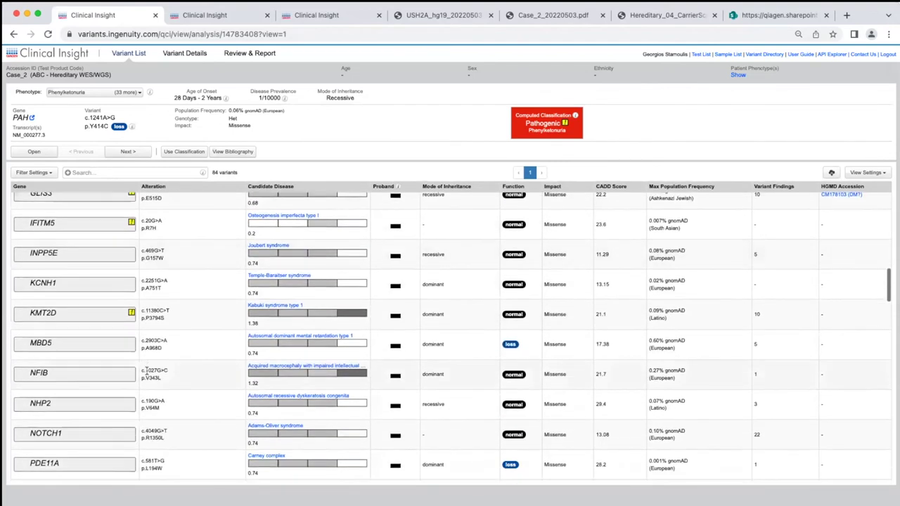
scroll(150, 373, "up", 20)
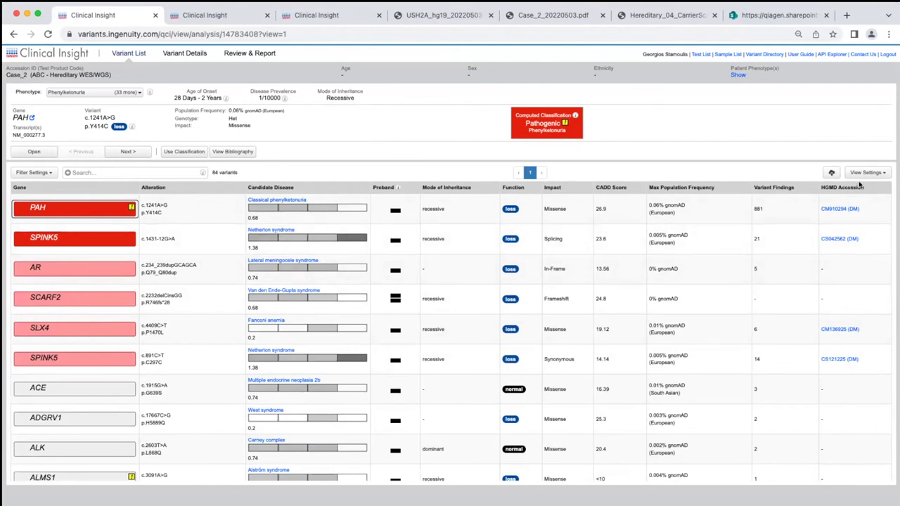
left_click(880, 173)
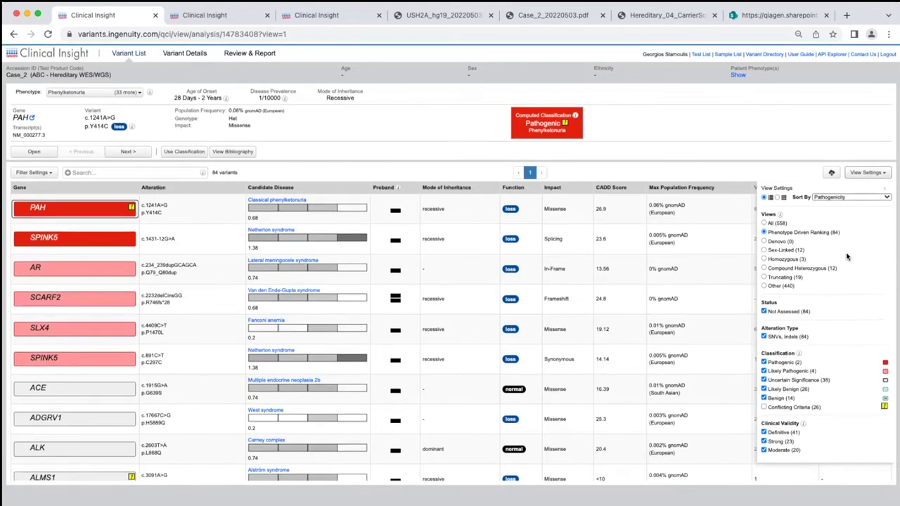
Step: Switch to the Compound Heterozygous view, showing 12 variants
left_click(763, 268)
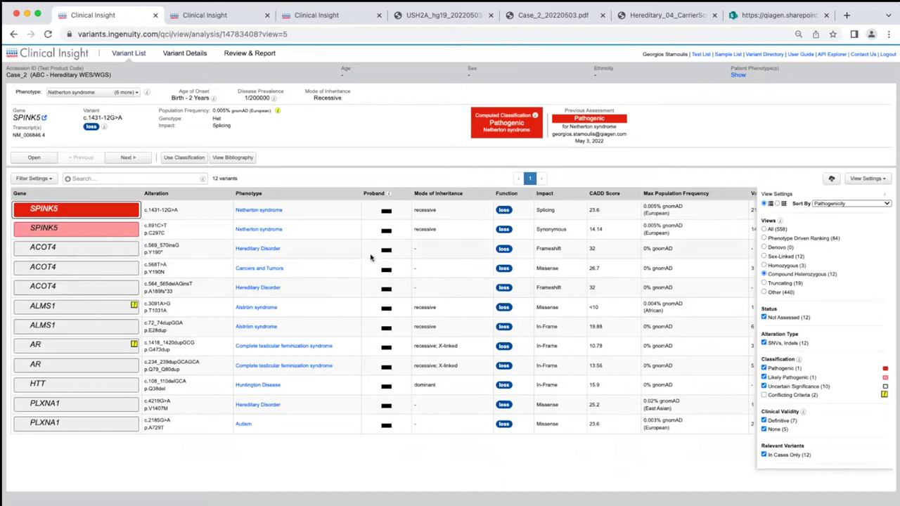
Step: Inspect SPINK5's Netherton syndrome network findings for Disorder of hair and hair morphology links
left_click(265, 211)
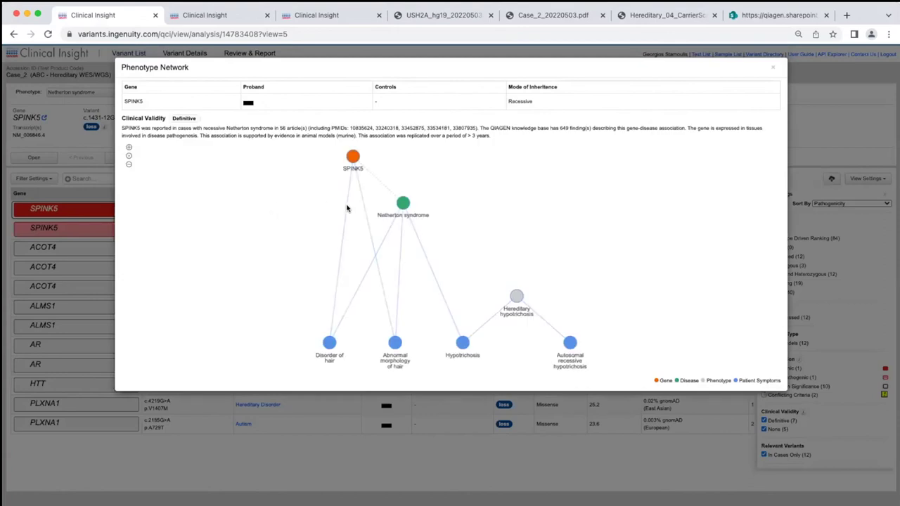
mouse_move(345, 209)
left_click(344, 220)
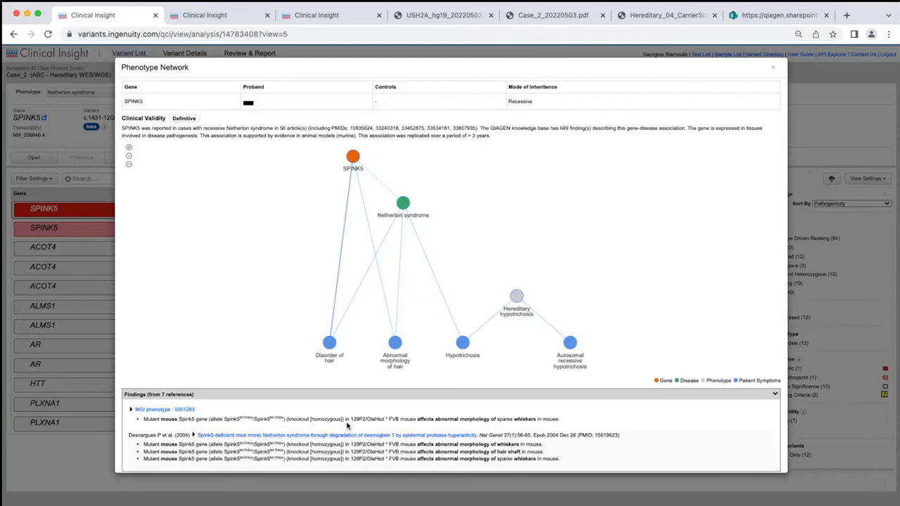
scroll(464, 444, "down", 3)
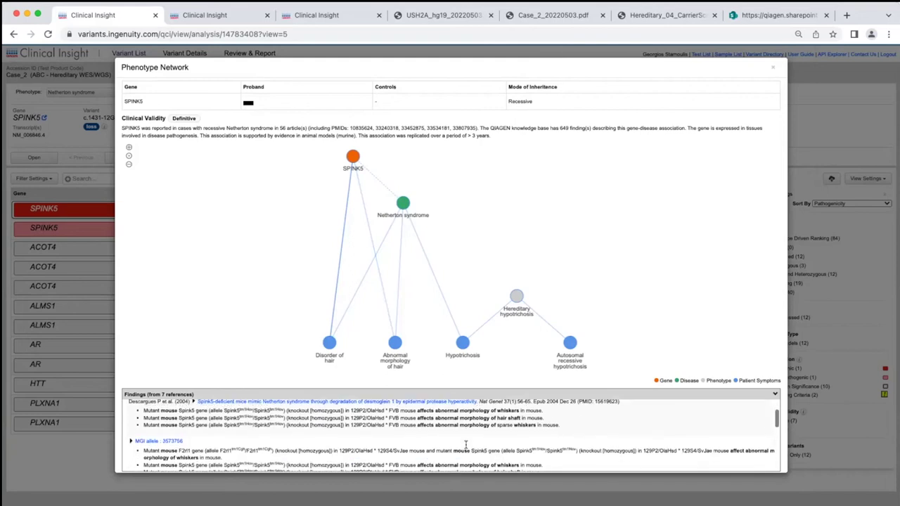
scroll(466, 445, "down", 2)
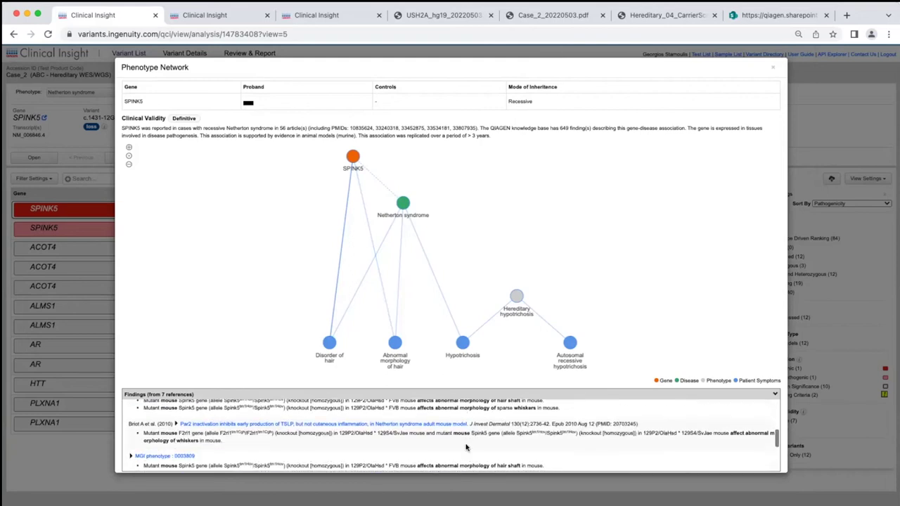
scroll(466, 445, "down", 3)
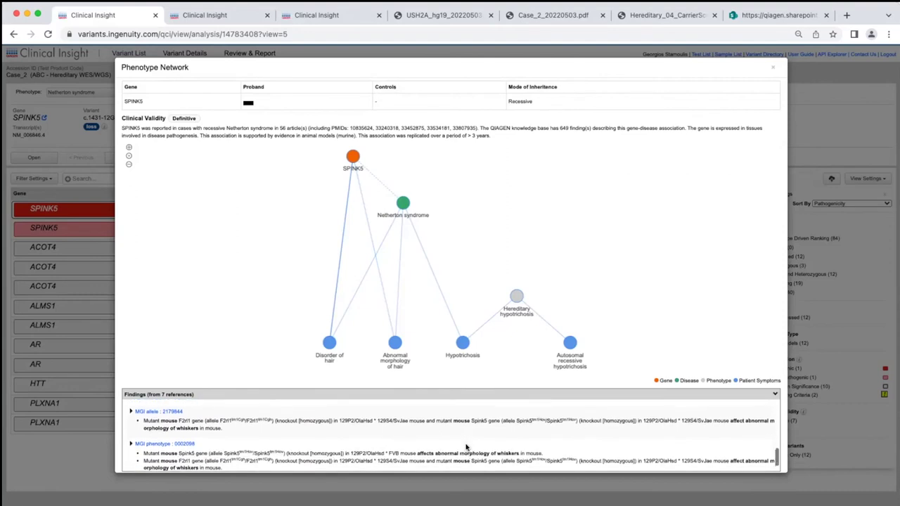
scroll(464, 443, "down", 3)
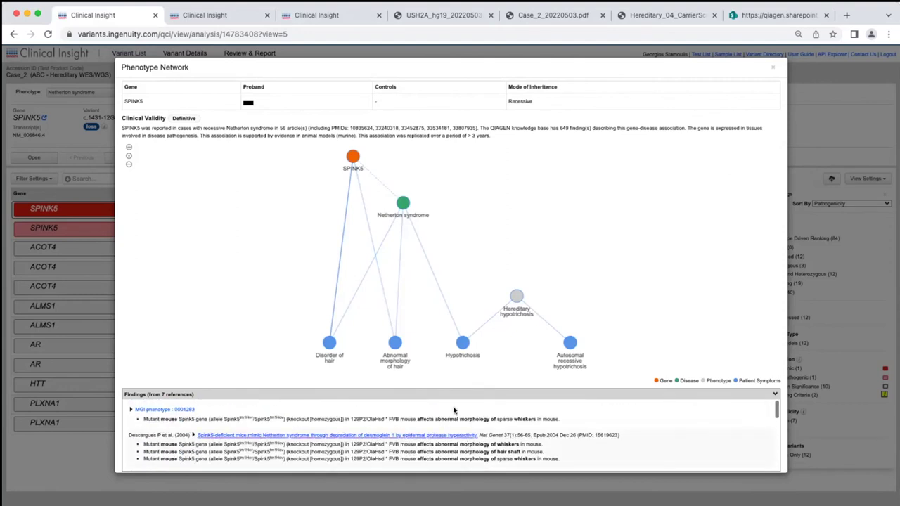
left_click(370, 233)
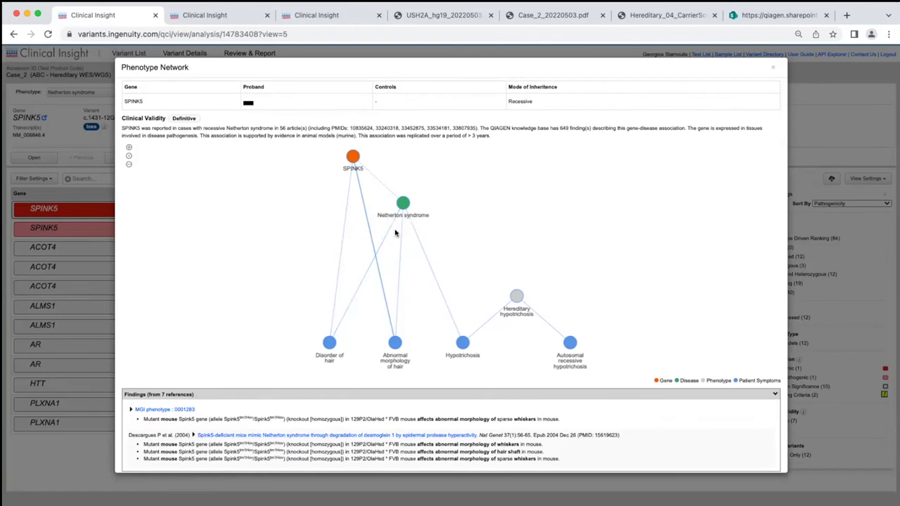
mouse_move(399, 237)
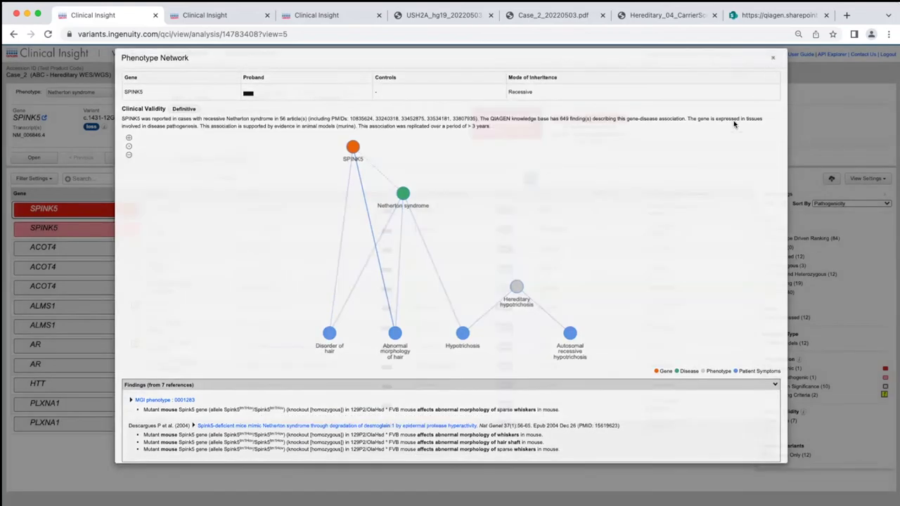
Step: Close the phenotype network and show the 3-variant Homozygous view
left_click(772, 72)
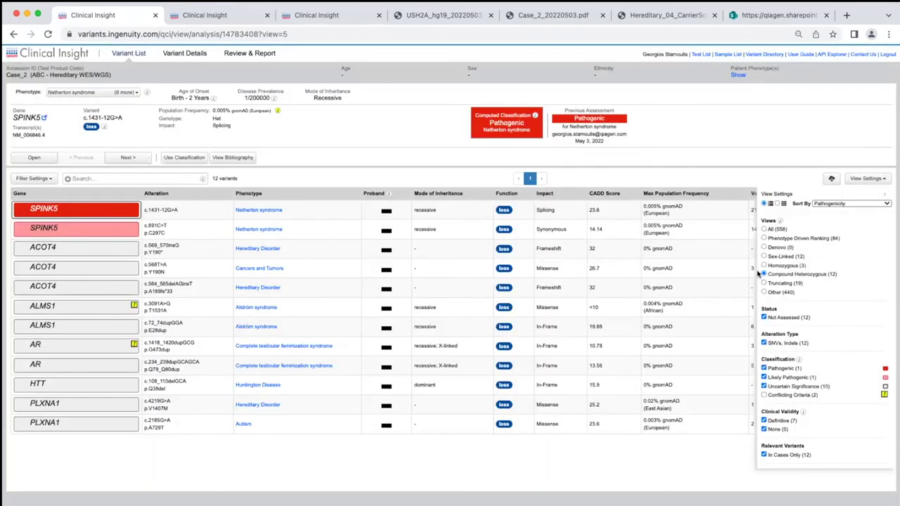
left_click(763, 265)
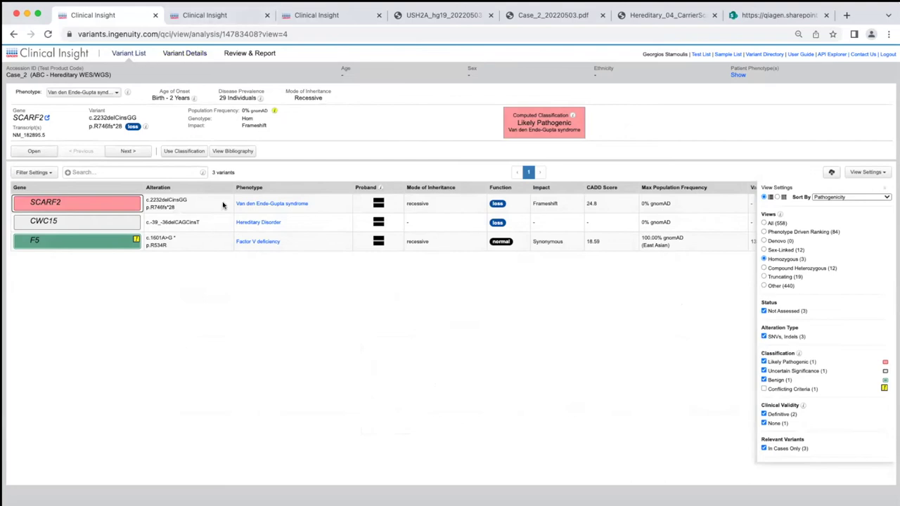
Step: Open SPINK5 c.1431-12G>A details with variant data and laboratory observations expanded
left_click(764, 268)
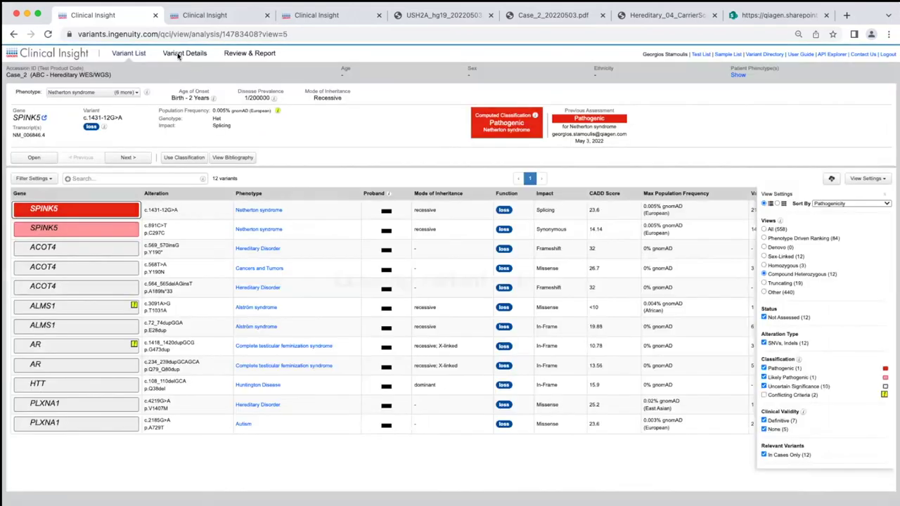
left_click(178, 54)
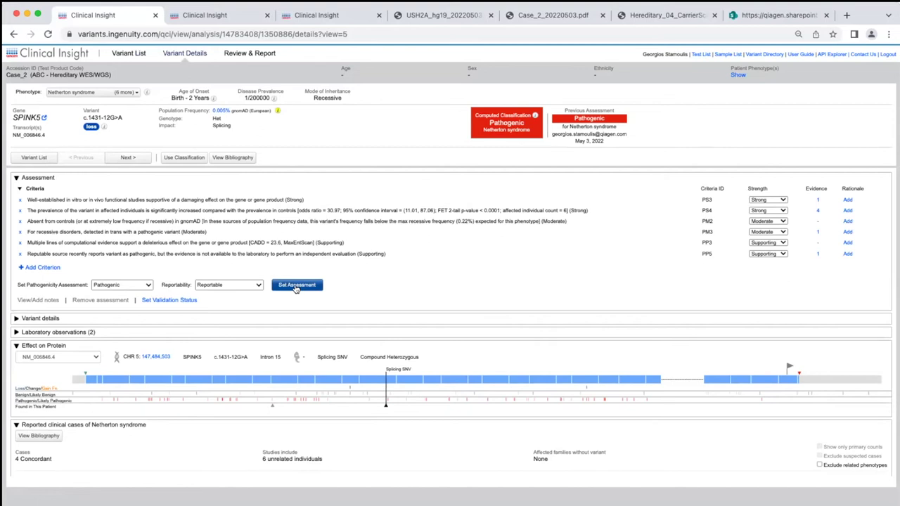
left_click(16, 319)
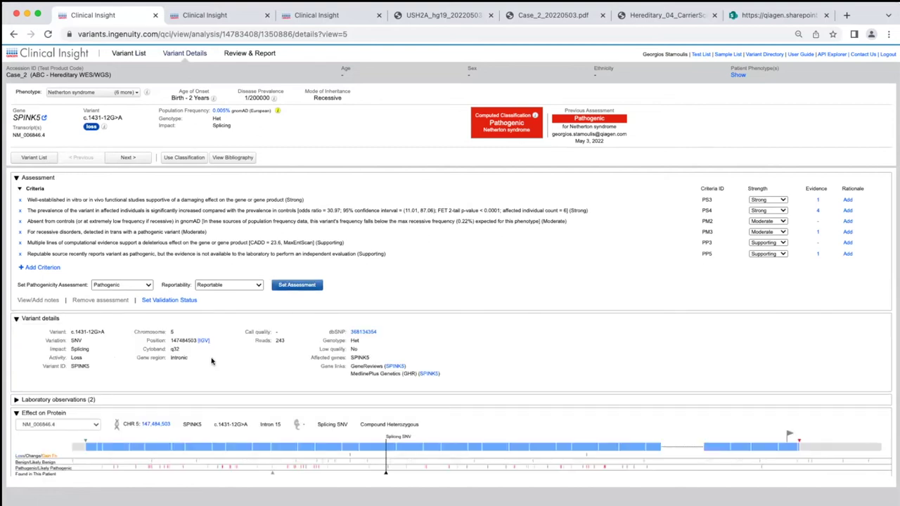
scroll(16, 319, "down", 3)
left_click(17, 296)
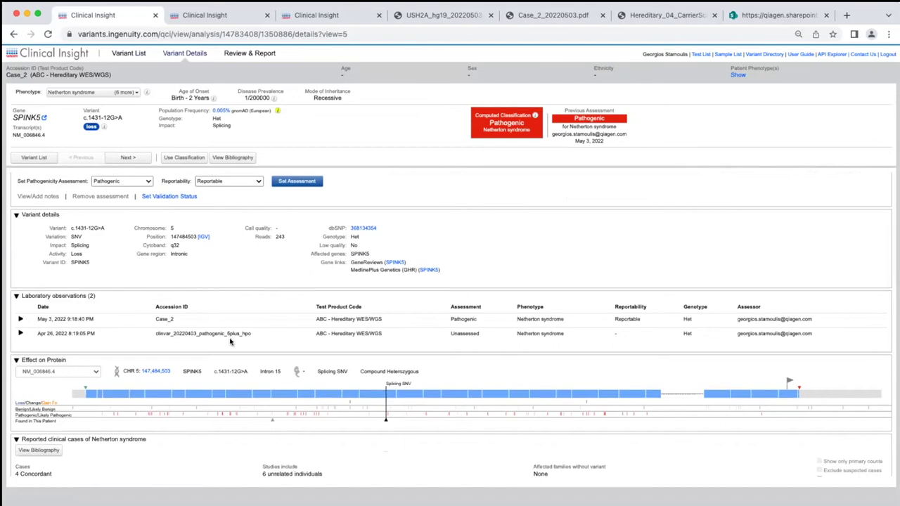
scroll(125, 348, "down", 5)
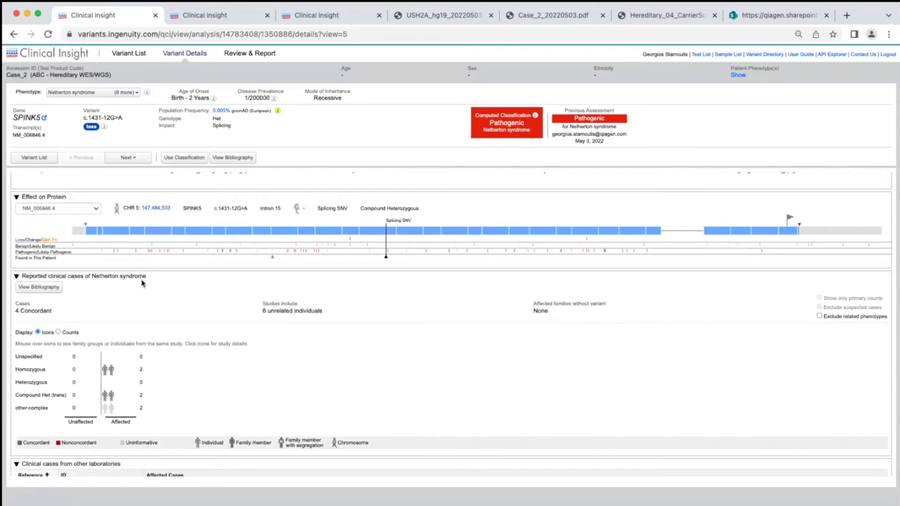
scroll(141, 361, "down", 1)
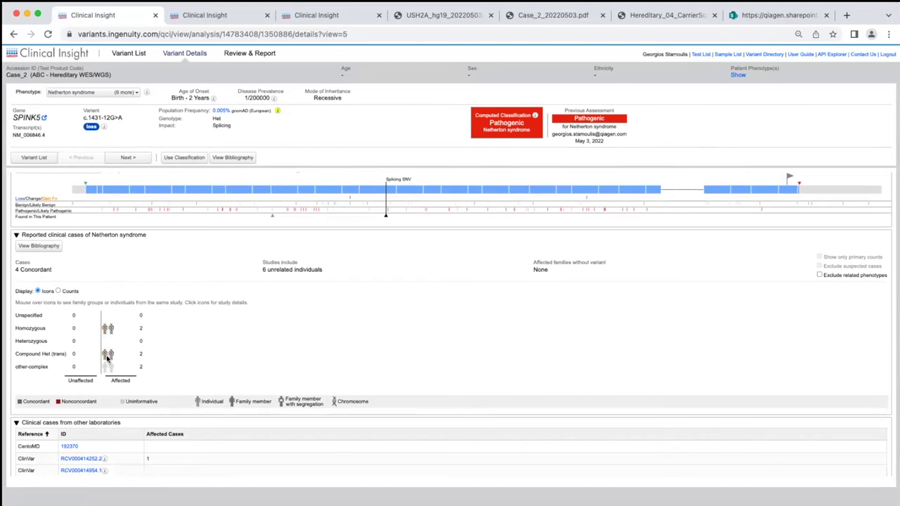
Step: Show Netherton cases as per-study counts and expand SPINK5 c.1431-12G>A frequencies (gnomAD 0.003%, ESP, 1000 Genomes)
left_click(58, 291)
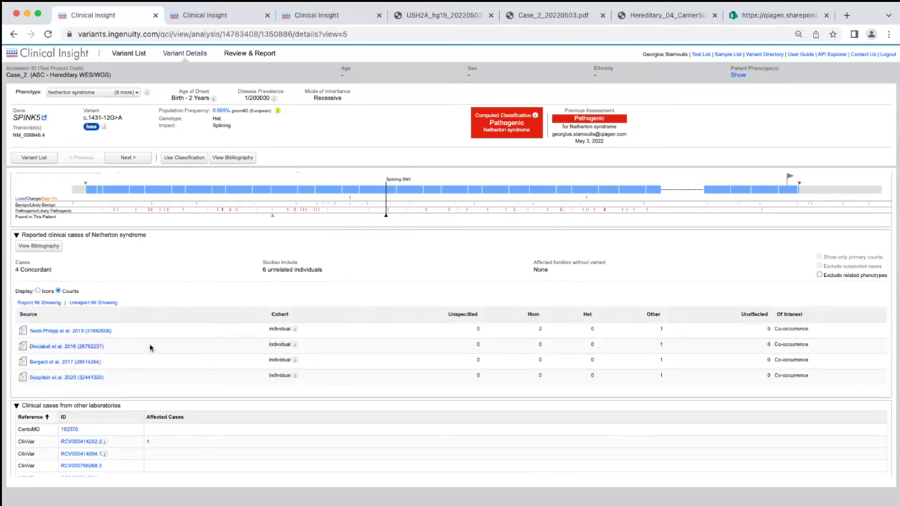
scroll(150, 348, "down", 3)
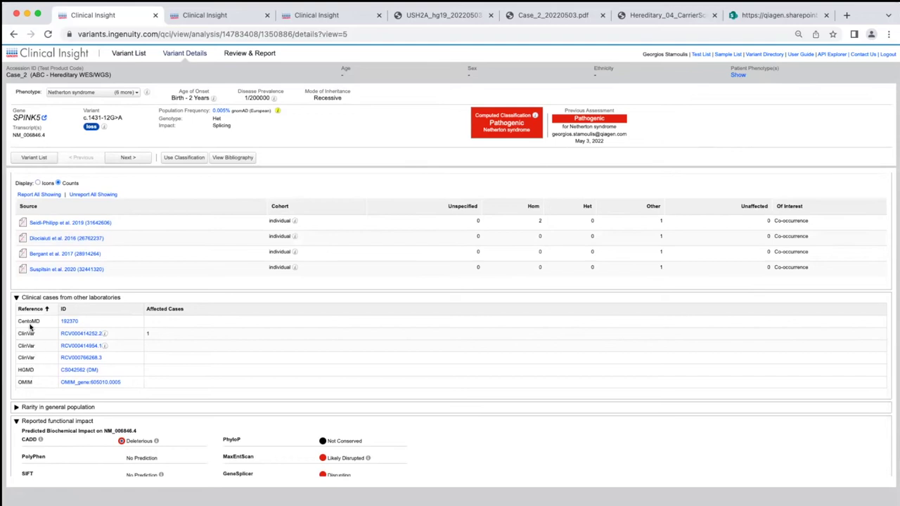
scroll(116, 347, "down", 1)
scroll(116, 347, "down", 2)
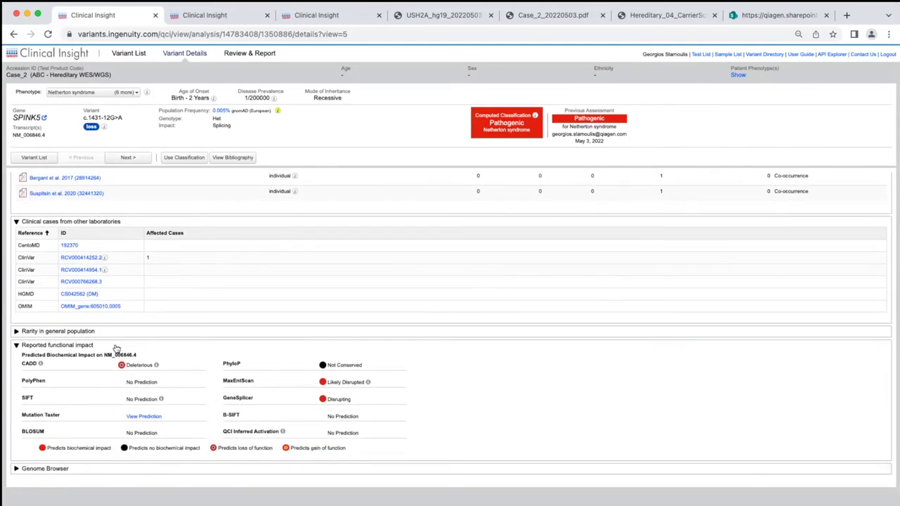
left_click(17, 331)
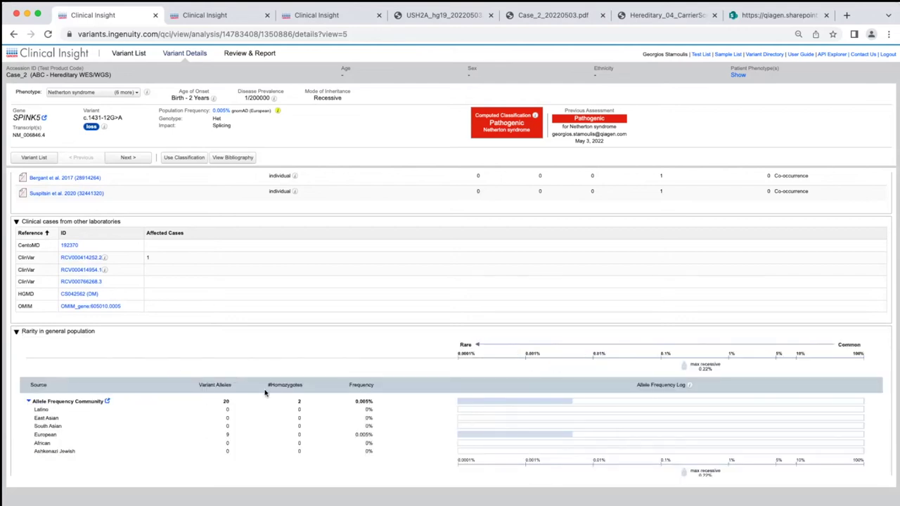
scroll(383, 450, "down", 8)
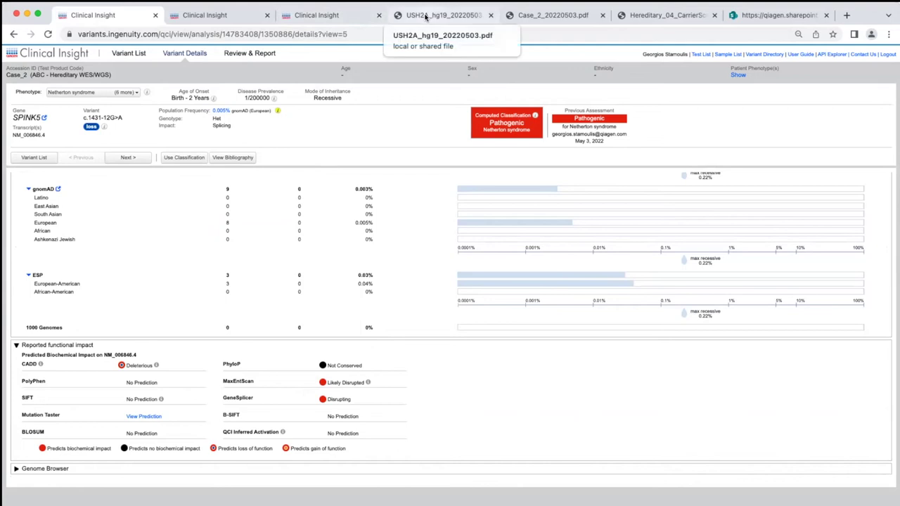
Step: Read the Case_2_20220503.pdf report down to the Likely Pathogenic SPINK5 c.891C>T interpretation on page 2
left_click(536, 16)
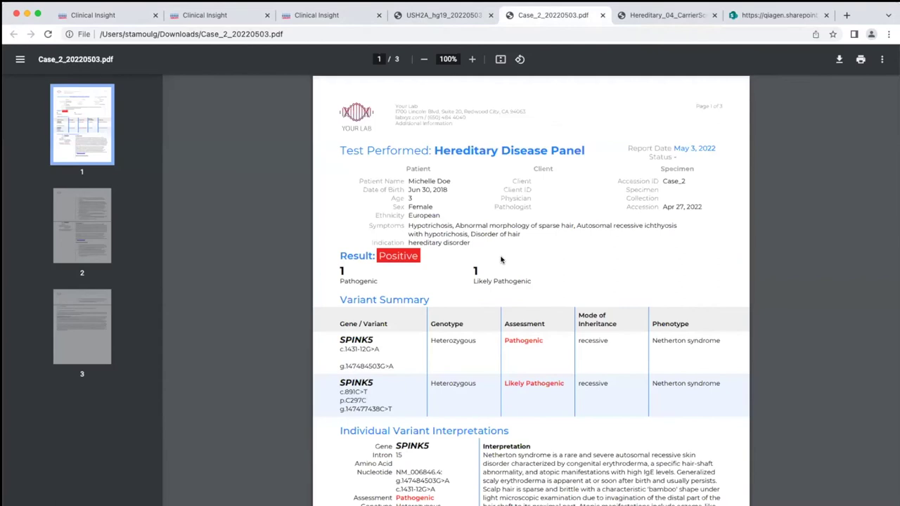
scroll(502, 260, "down", 3)
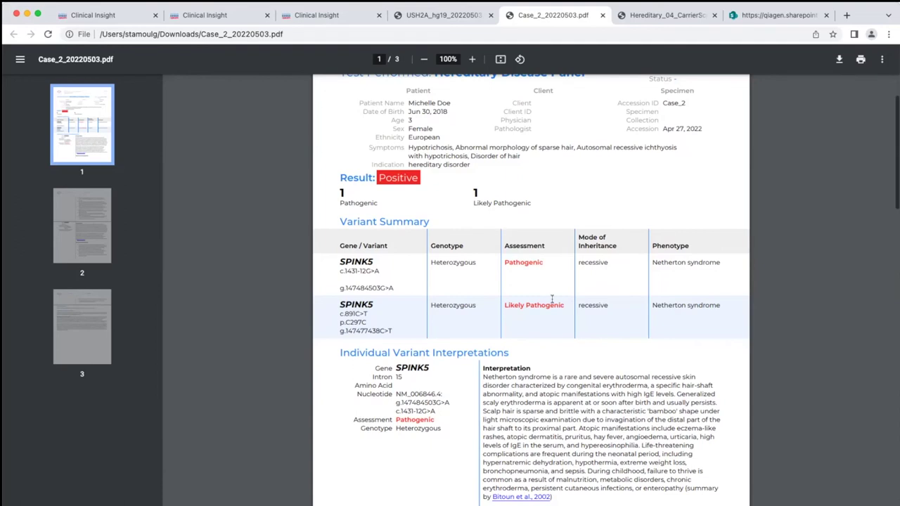
scroll(552, 300, "down", 3)
scroll(554, 300, "down", 4)
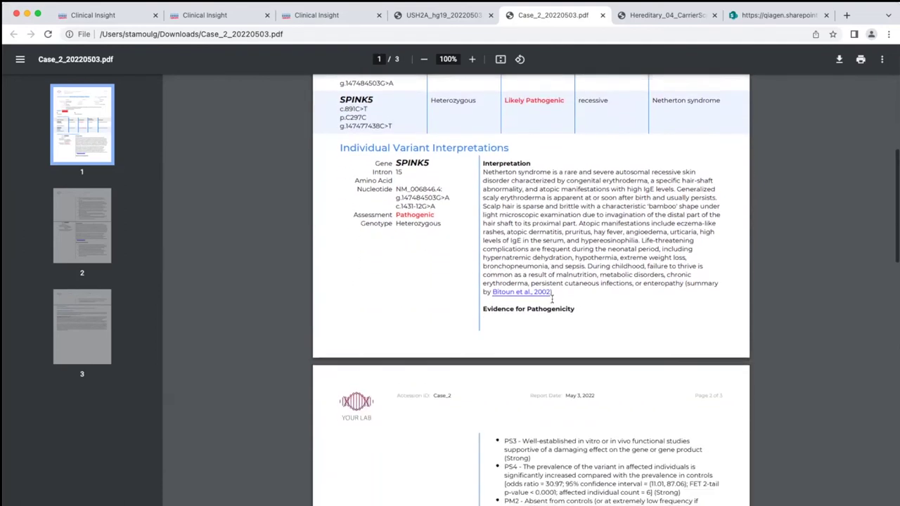
scroll(551, 300, "down", 4)
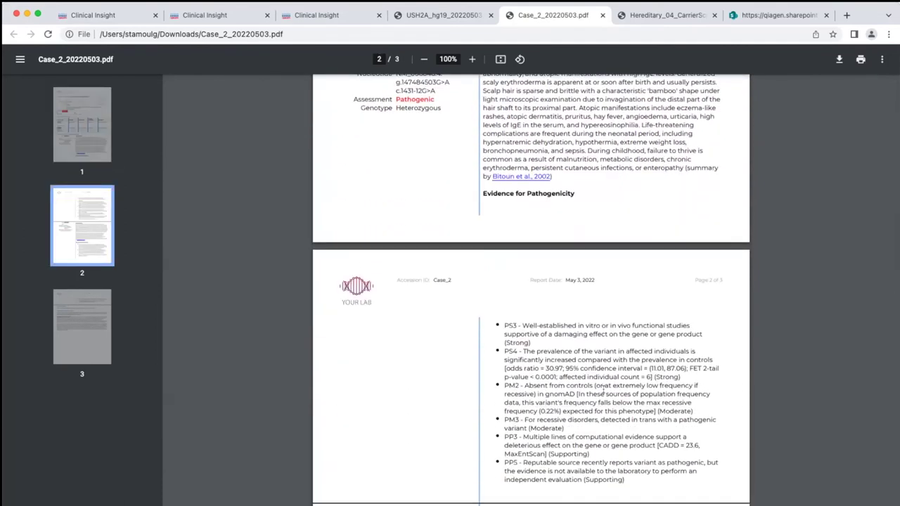
scroll(598, 320, "down", 8)
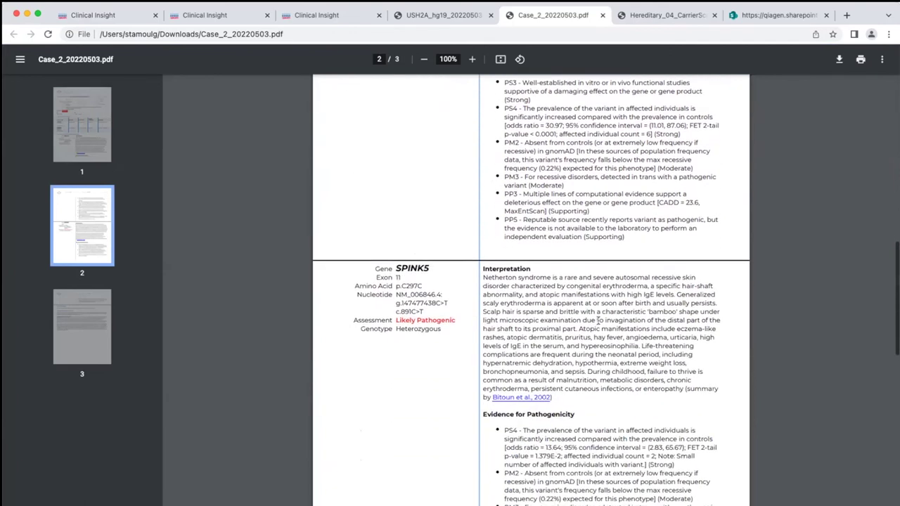
scroll(598, 319, "down", 1)
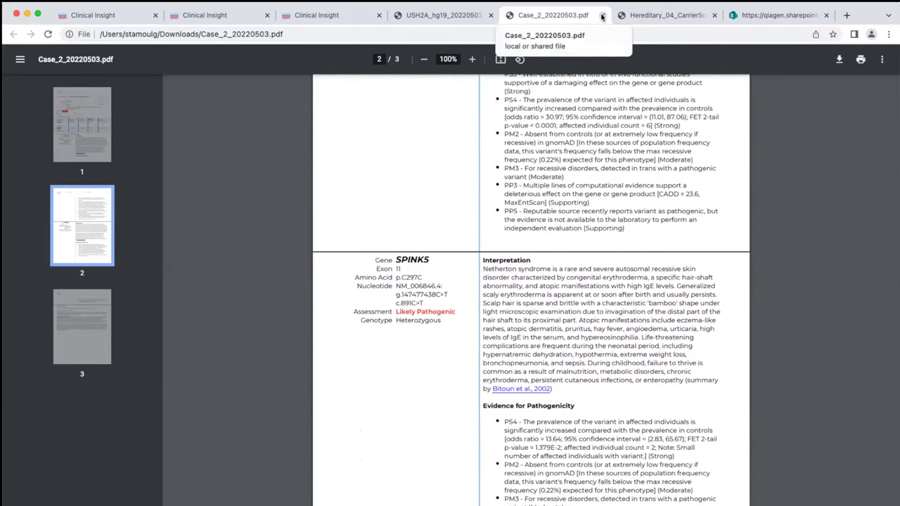
Step: Revisit the Case_2 variant list and view settings, then close the Case_2 analysis
left_click(236, 14)
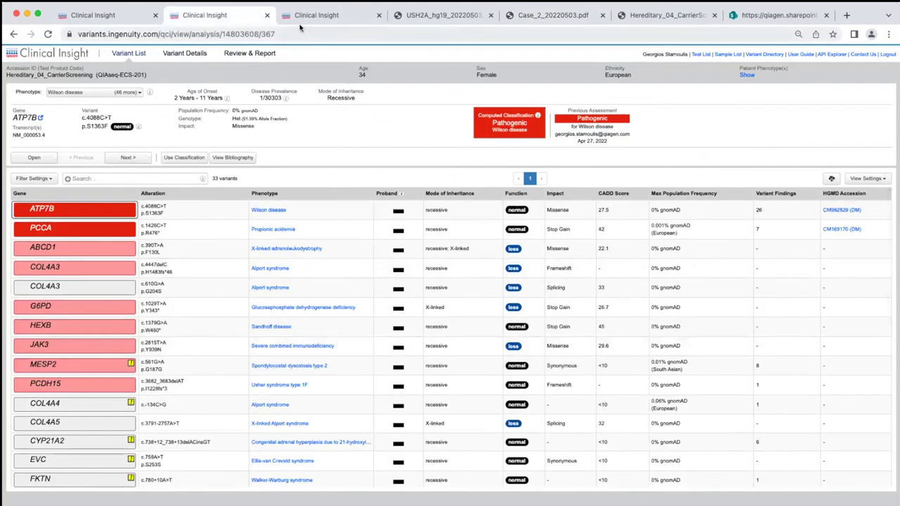
left_click(129, 16)
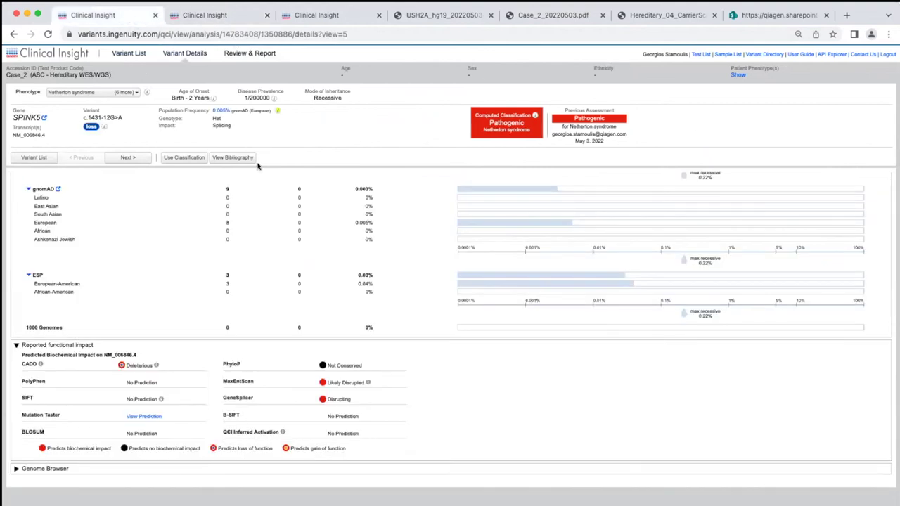
left_click(129, 53)
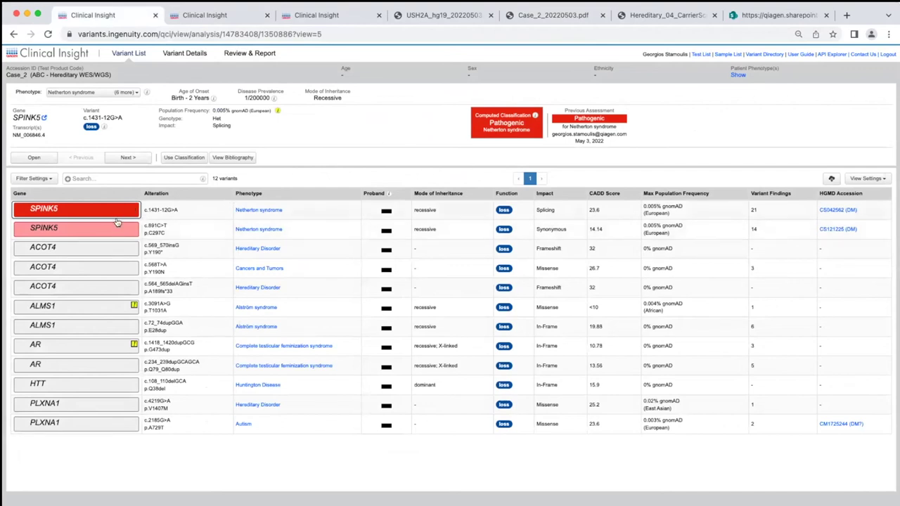
left_click(867, 179)
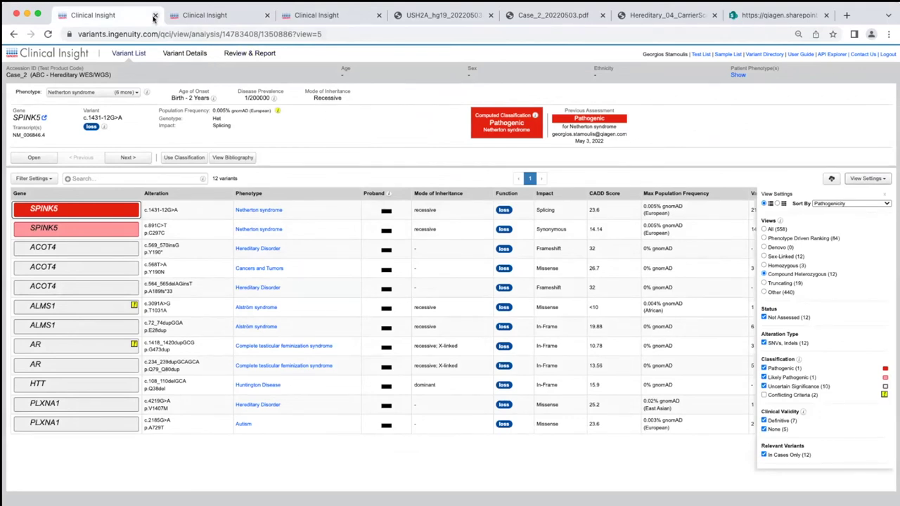
left_click(155, 16)
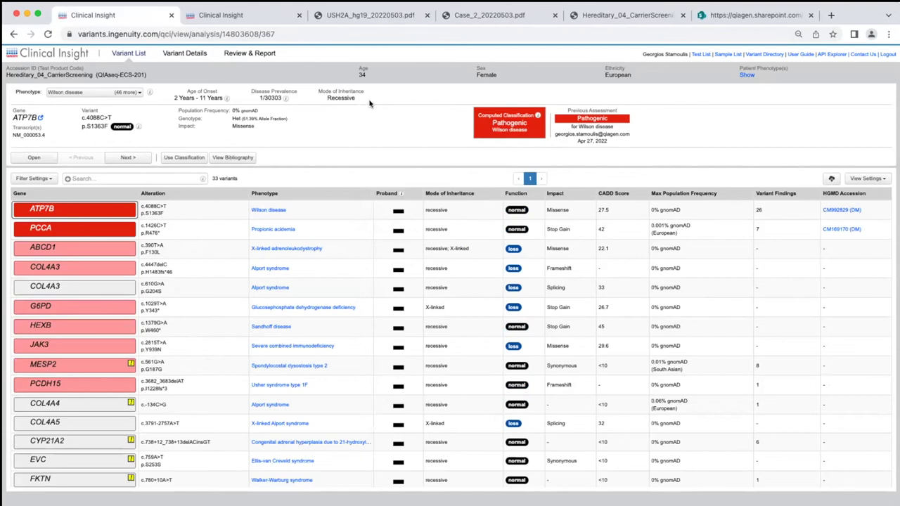
Step: Check the carrier-screening case's active filter, then open the ATP7B c.4088C>T variant assessment
left_click(234, 23)
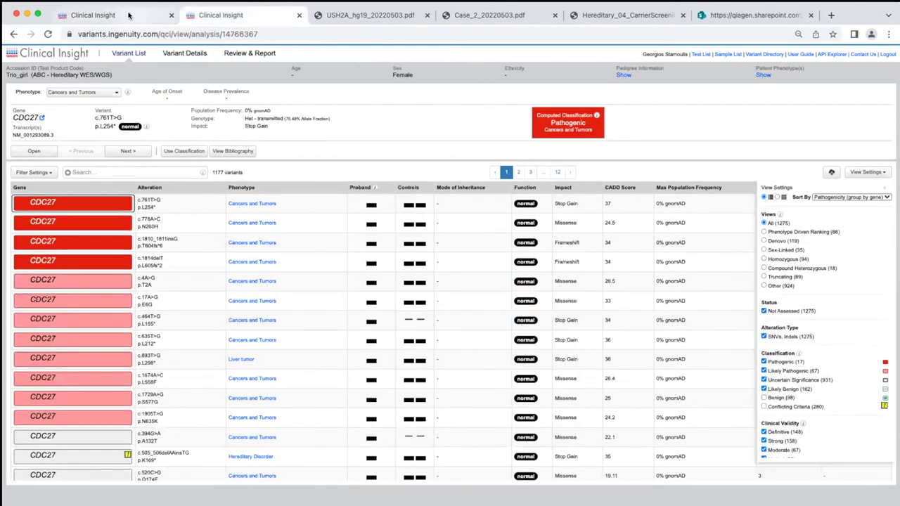
left_click(128, 16)
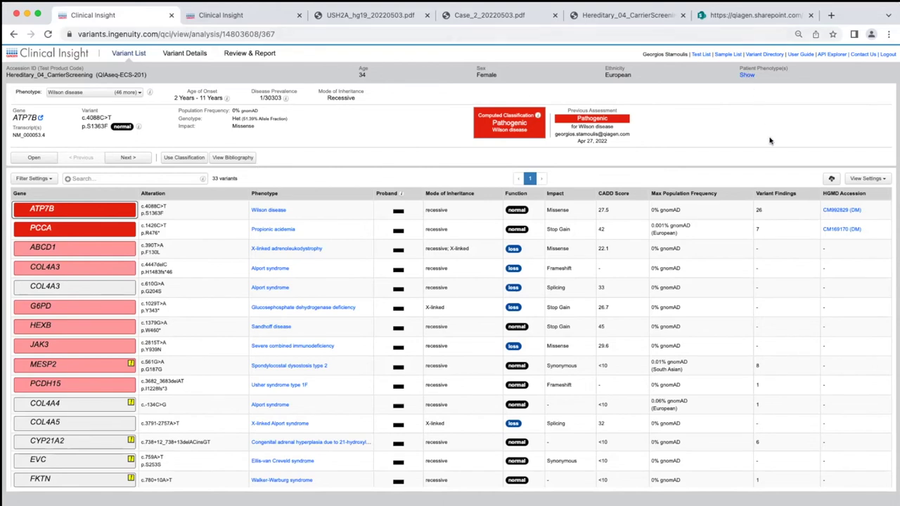
left_click(867, 179)
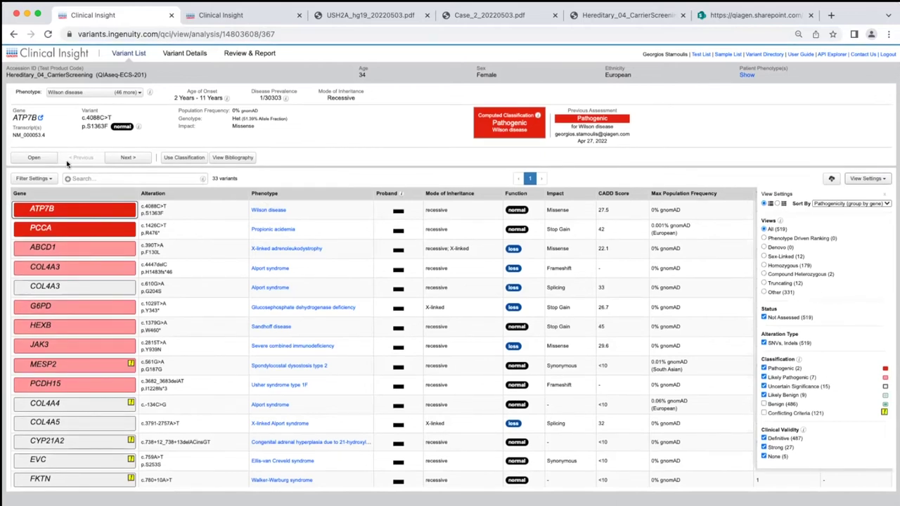
left_click(49, 178)
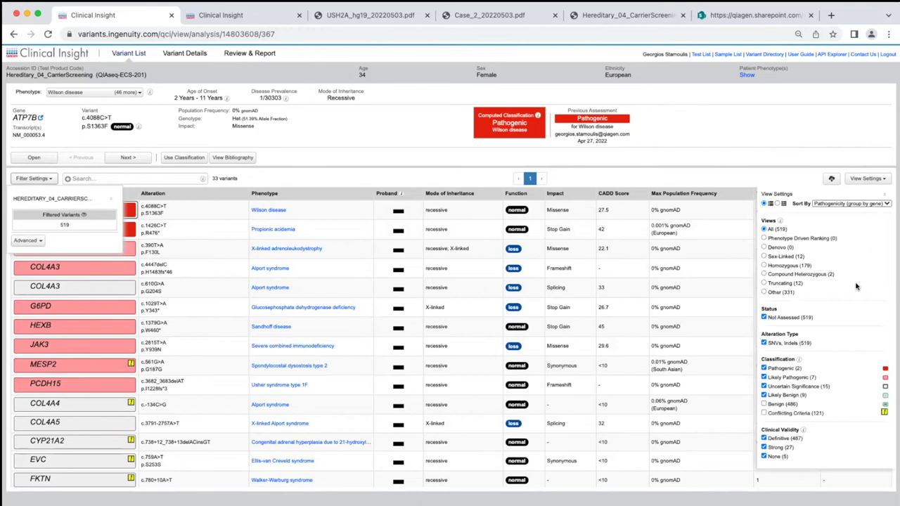
scroll(808, 385, "down", 1)
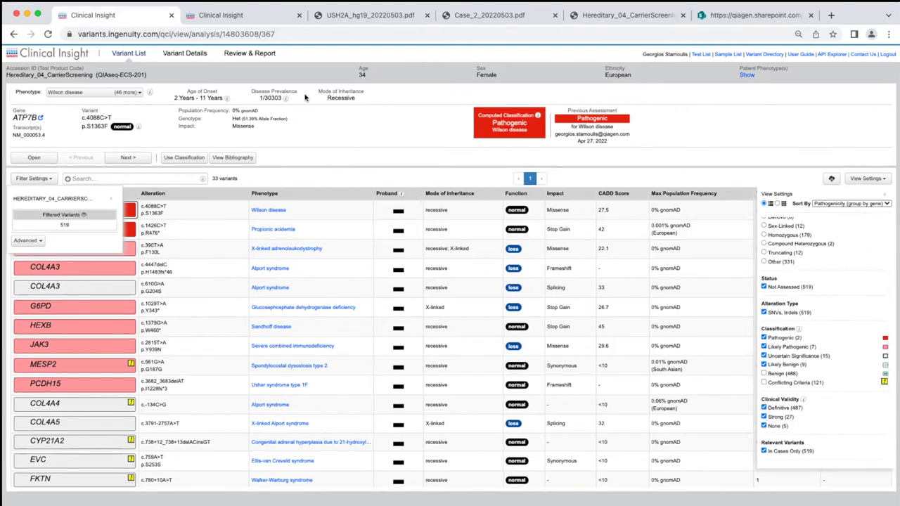
left_click(185, 54)
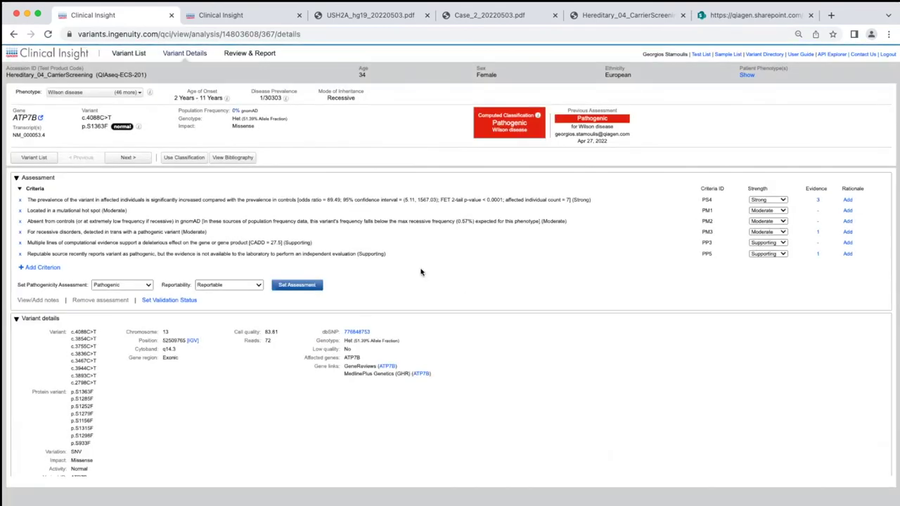
Step: Scroll to ATP7B details: chr13 position 52509765, quality 83.81, 72 reads, 51.39% heterozygous
scroll(517, 304, "down", 1)
scroll(517, 303, "down", 1)
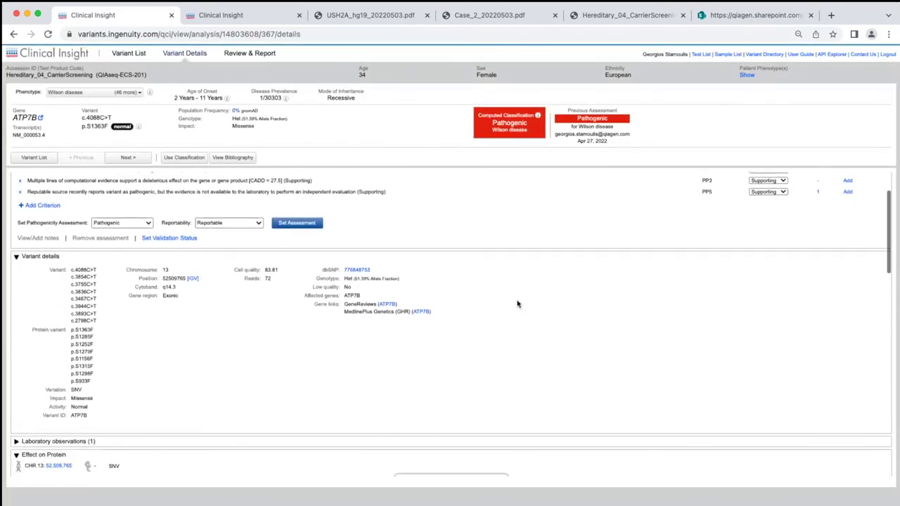
scroll(518, 304, "down", 1)
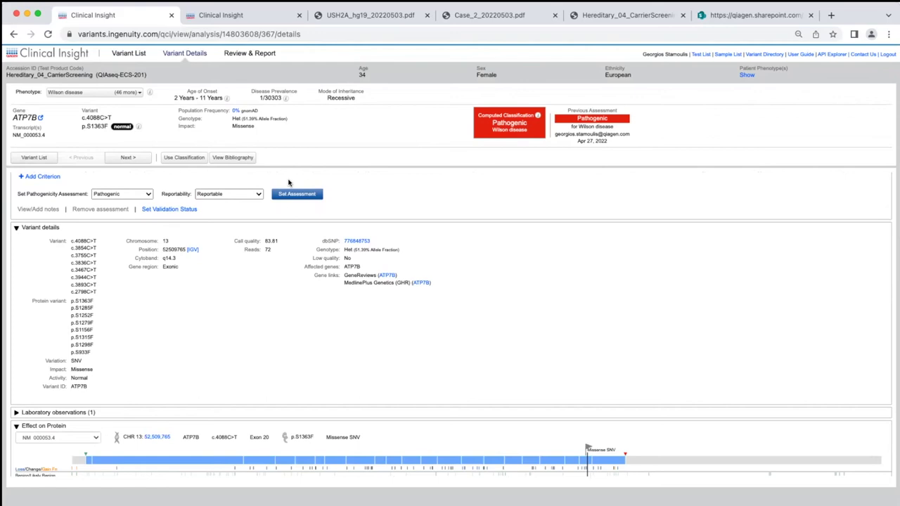
Step: Go from the ATP7B details back to the 33-variant list with ATP7B c.4088C>T first
left_click(248, 20)
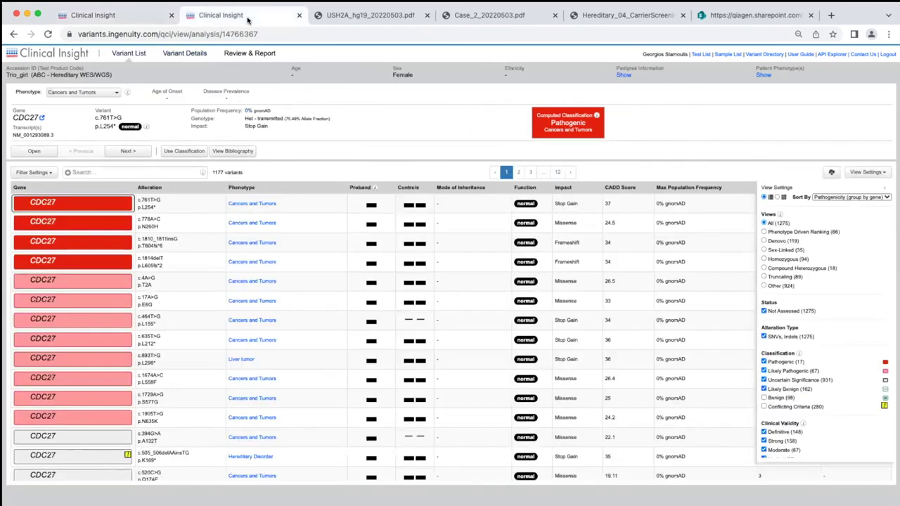
left_click(126, 18)
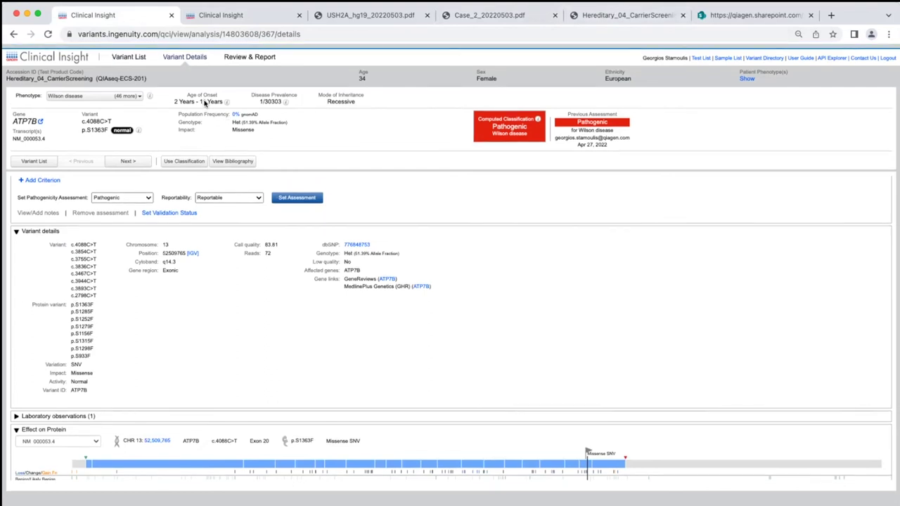
left_click(133, 55)
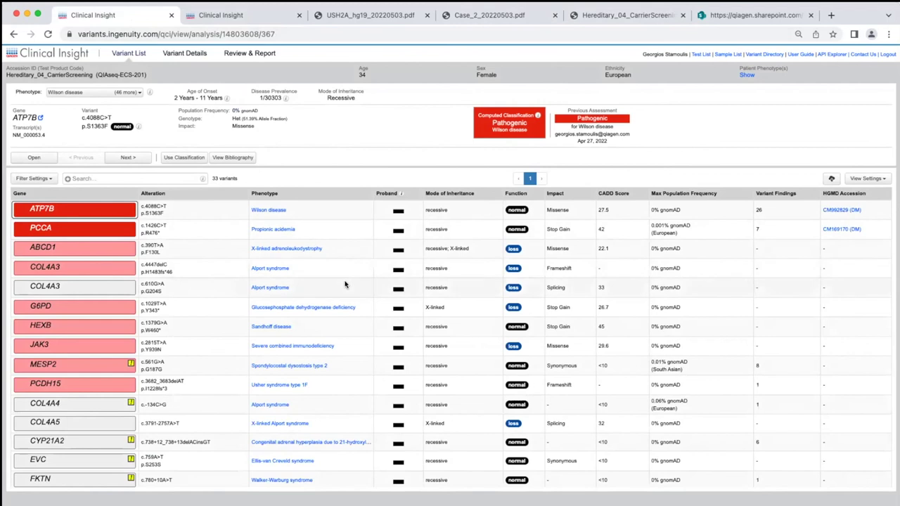
scroll(345, 284, "down", 4)
scroll(344, 284, "up", 3)
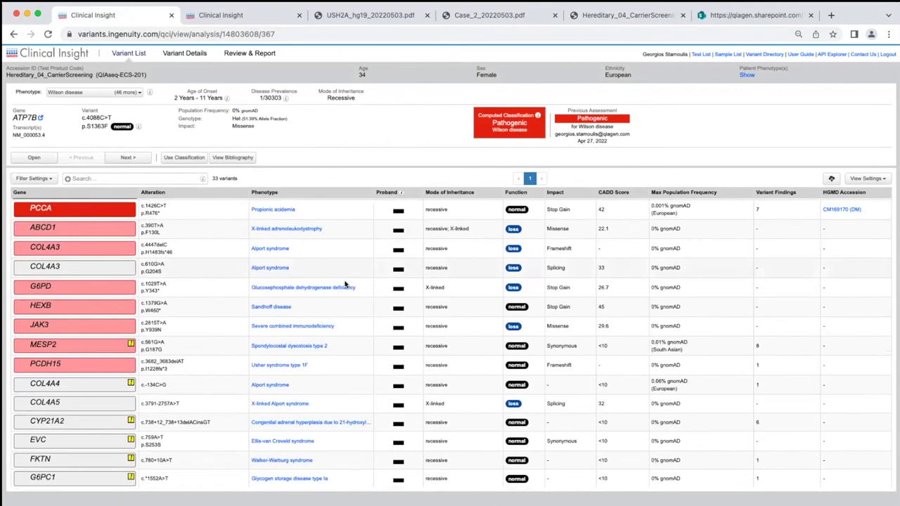
scroll(344, 284, "up", 1)
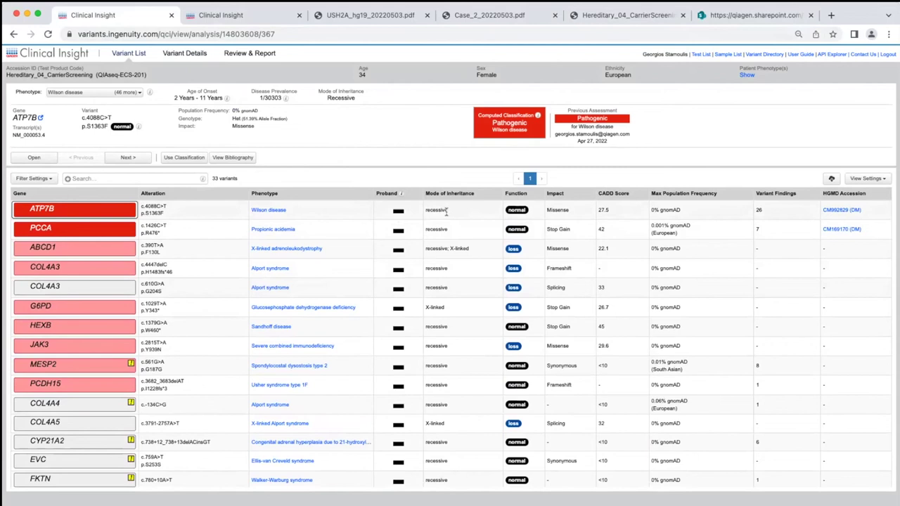
mouse_move(399, 211)
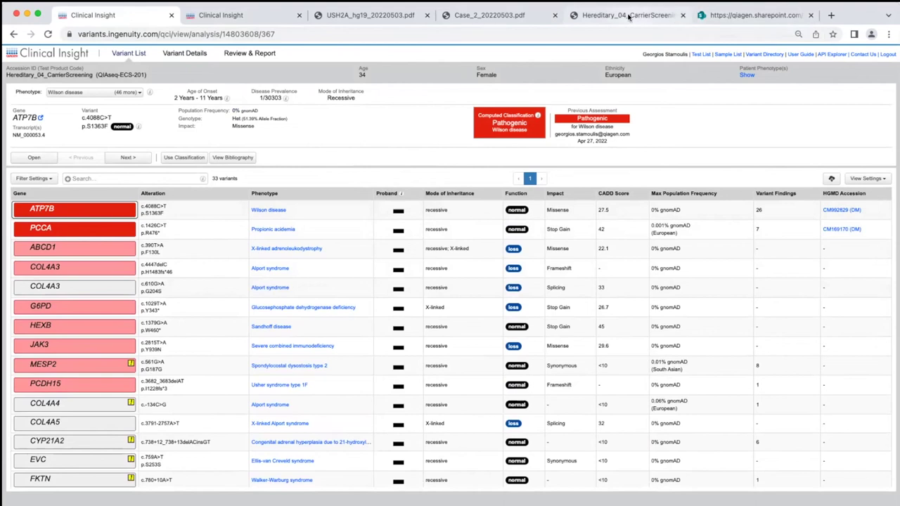
Step: Read the seven-page Hereditary_04_CarrierScreening PDF down to its Wilson disease carrier-rate and inheritance page
left_click(628, 15)
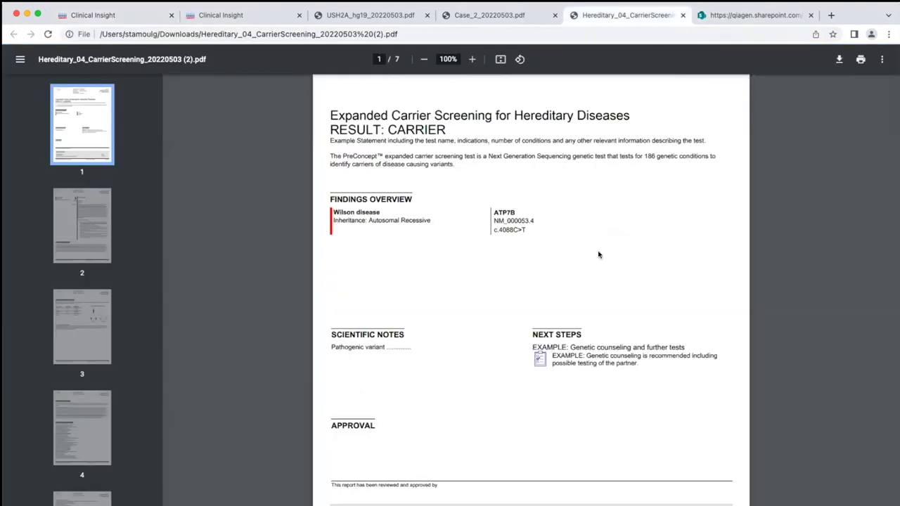
scroll(598, 254, "down", 1)
scroll(598, 254, "up", 3)
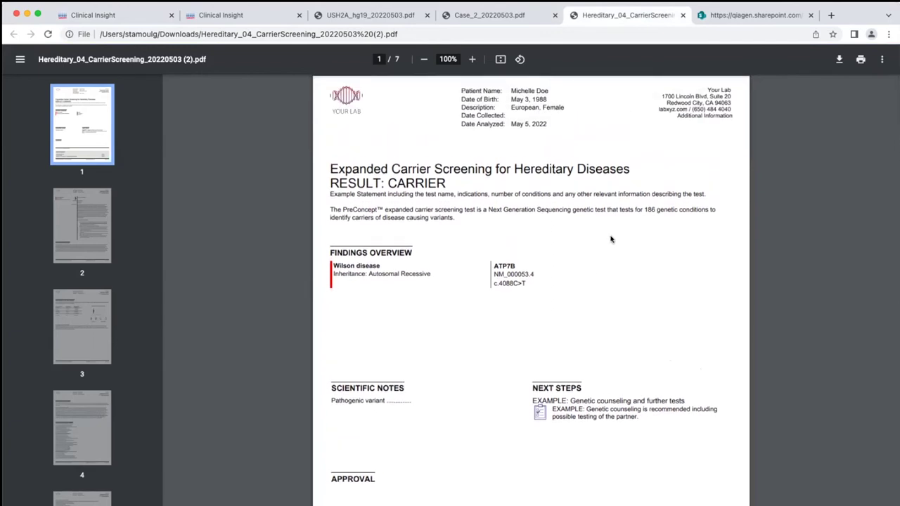
scroll(611, 239, "down", 2)
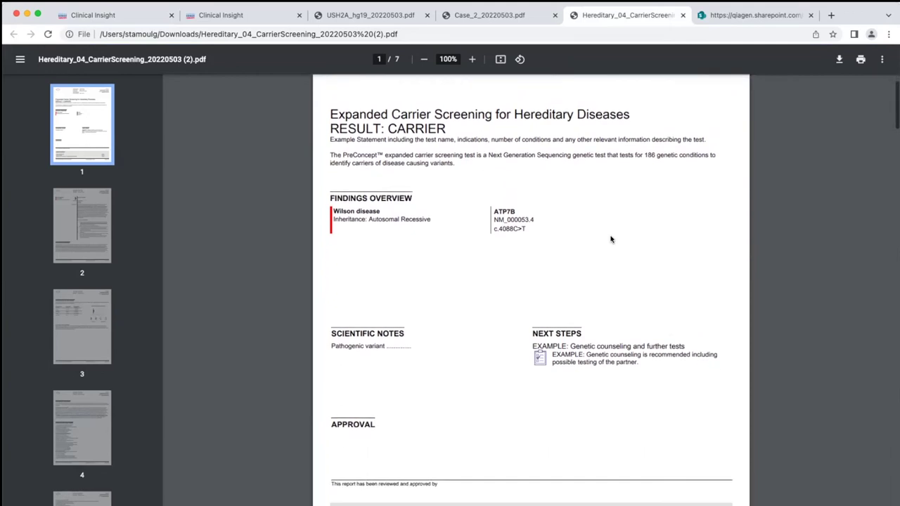
scroll(610, 239, "down", 1)
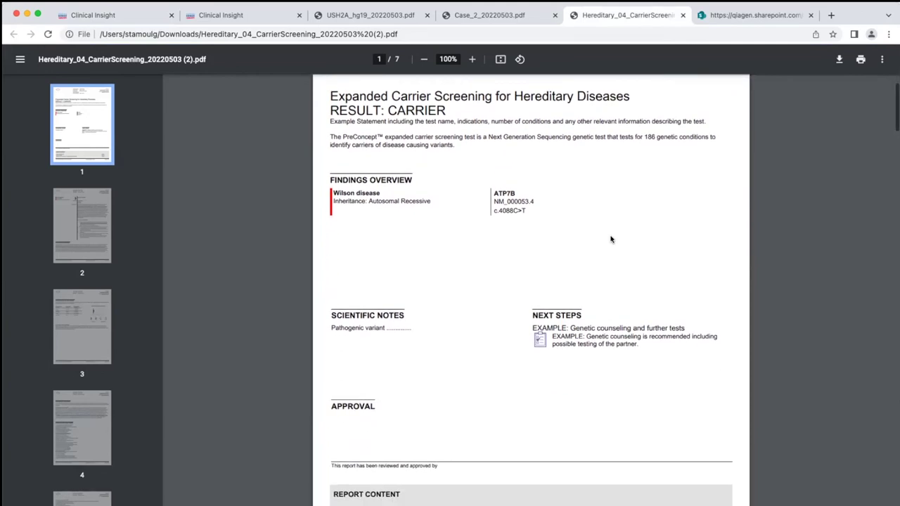
scroll(610, 240, "down", 2)
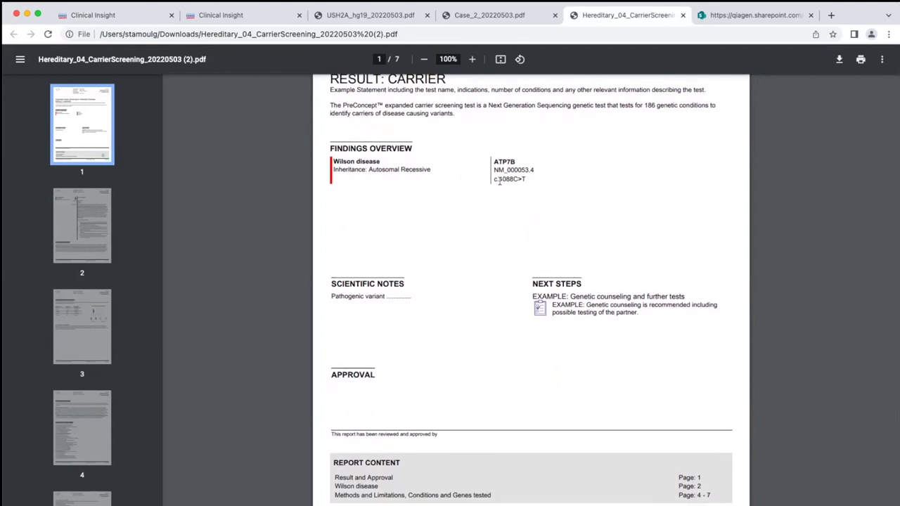
scroll(499, 182, "down", 2)
scroll(499, 181, "down", 1)
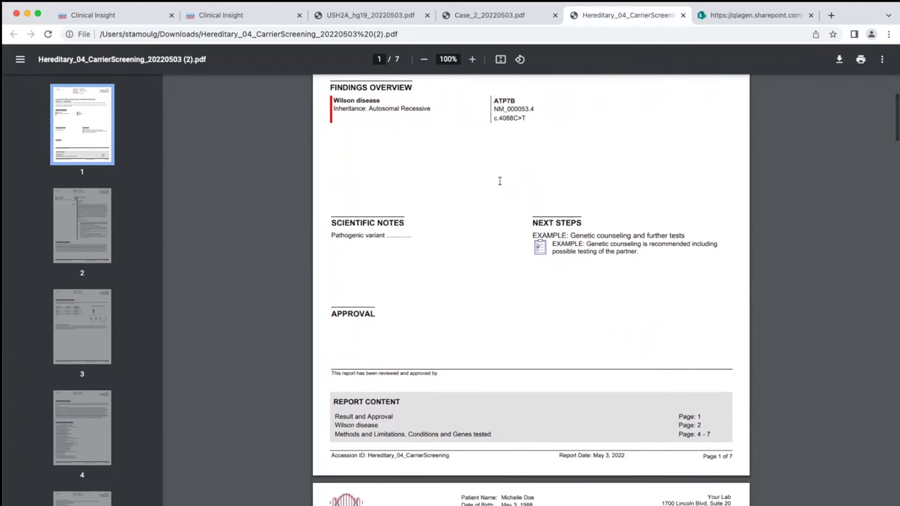
scroll(499, 181, "down", 2)
scroll(499, 181, "down", 5)
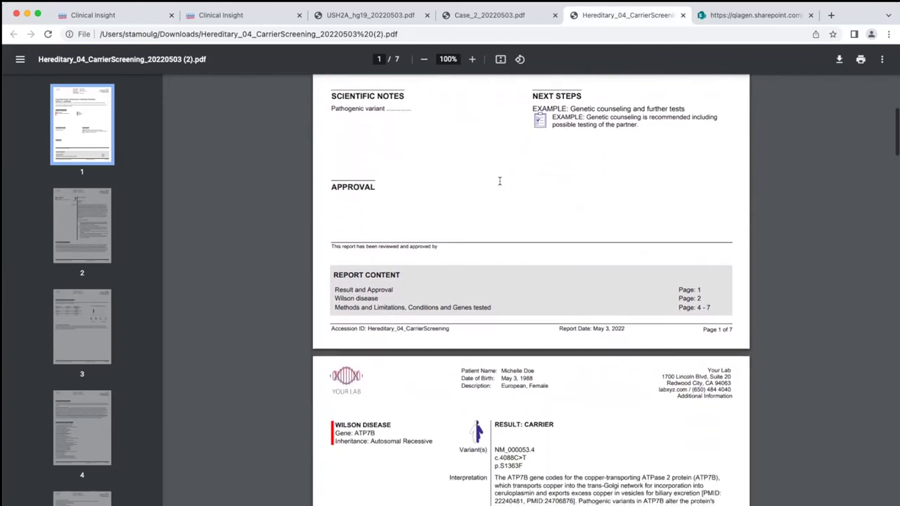
scroll(499, 181, "down", 2)
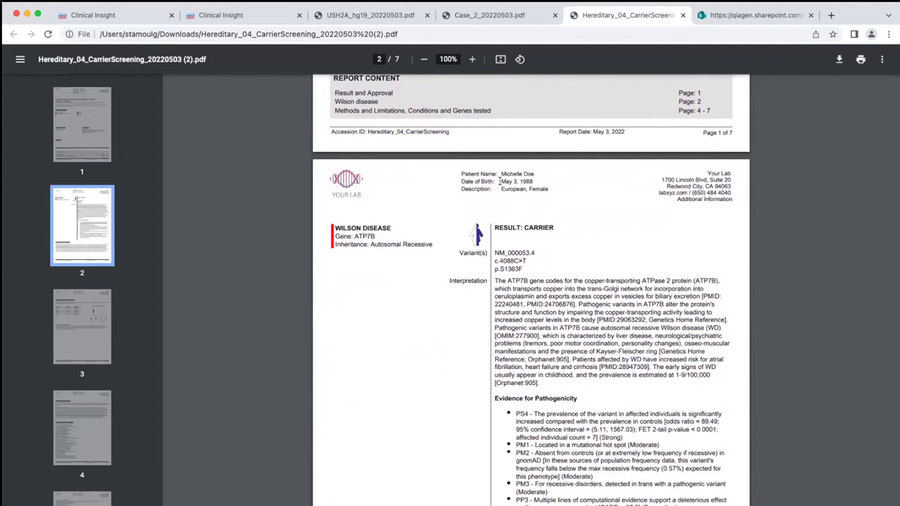
scroll(499, 181, "down", 3)
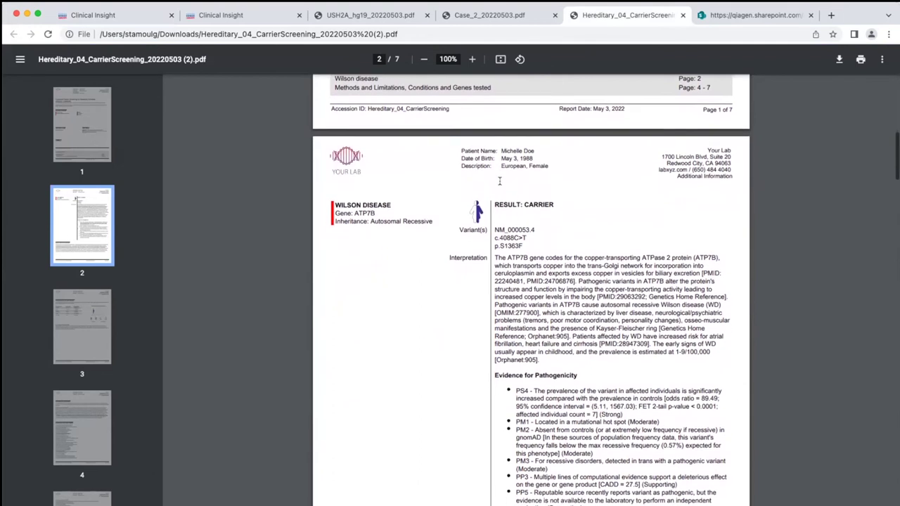
scroll(499, 181, "down", 5)
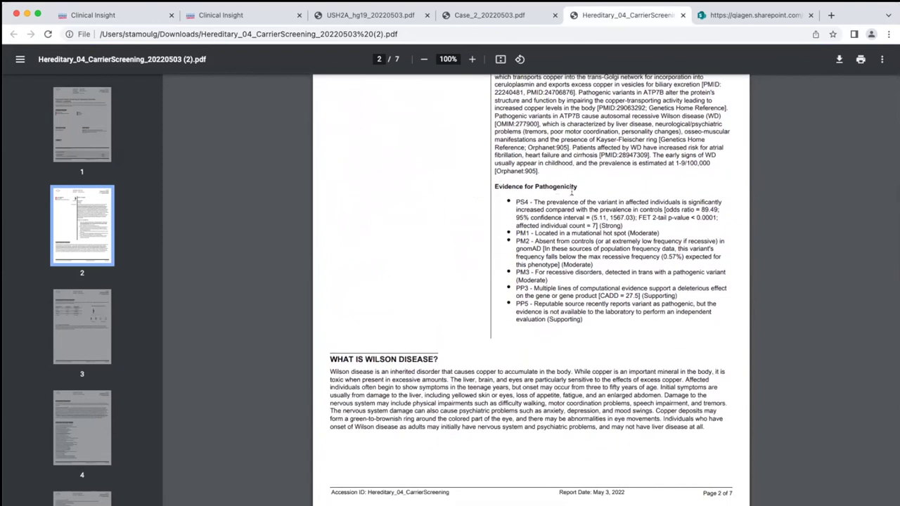
scroll(608, 194, "down", 4)
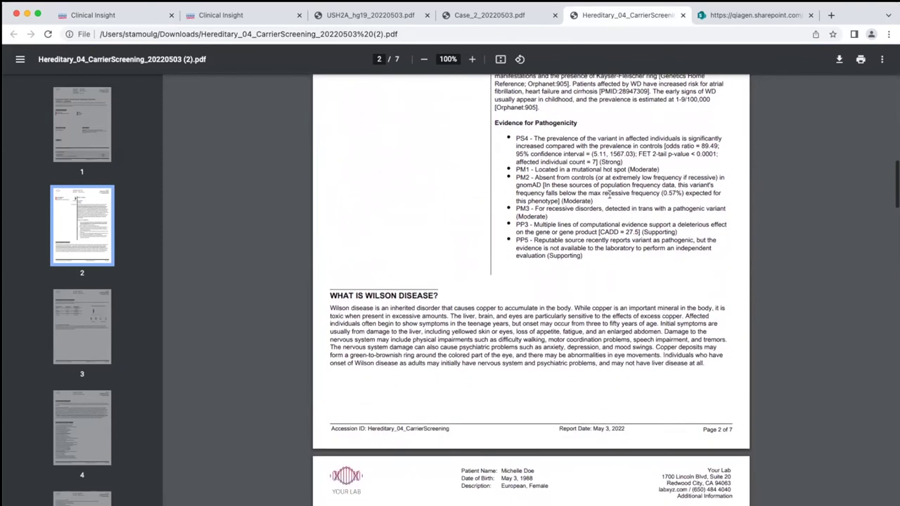
scroll(608, 194, "down", 3)
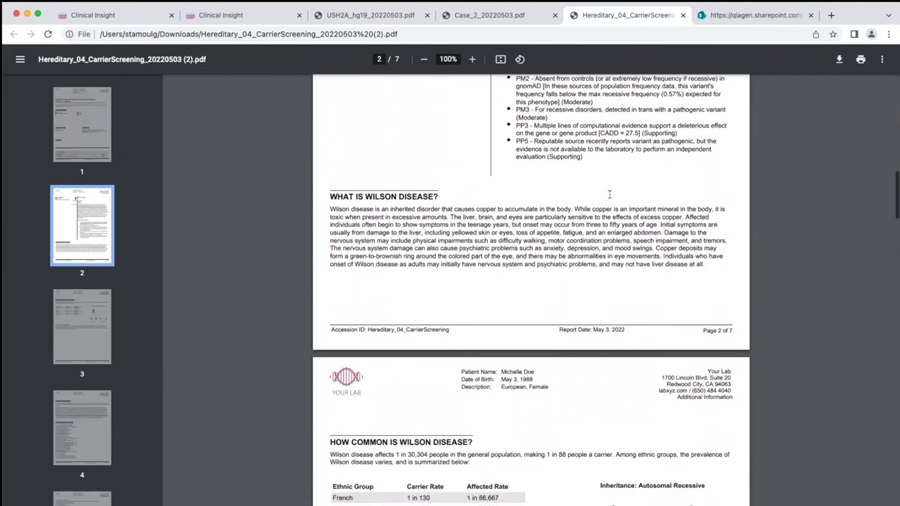
scroll(609, 195, "down", 6)
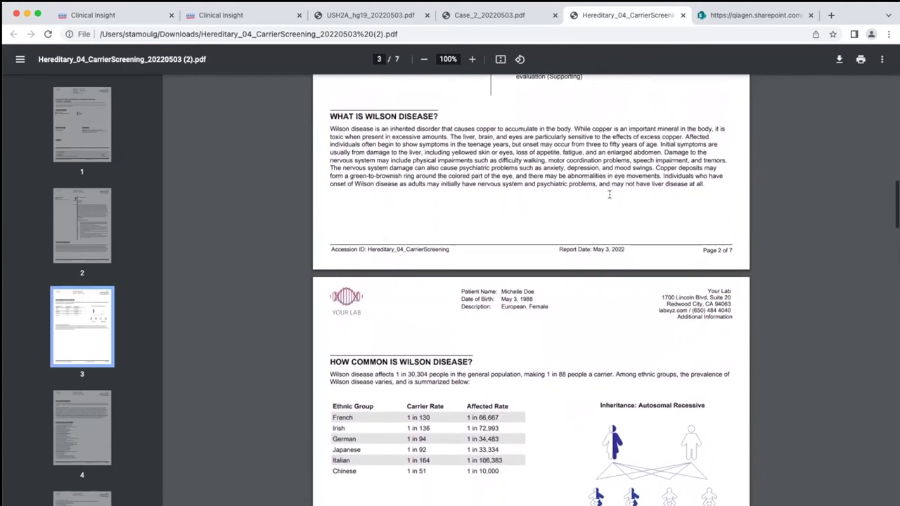
scroll(608, 194, "down", 1)
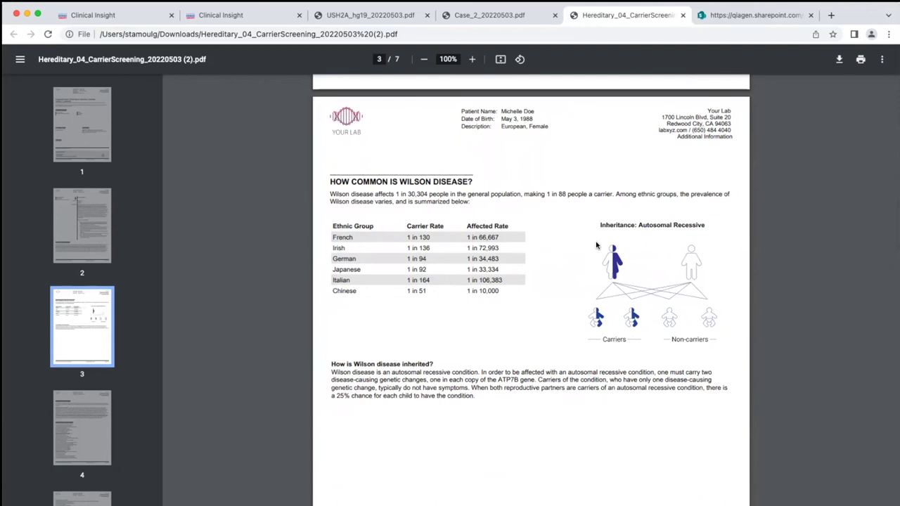
scroll(597, 245, "down", 3)
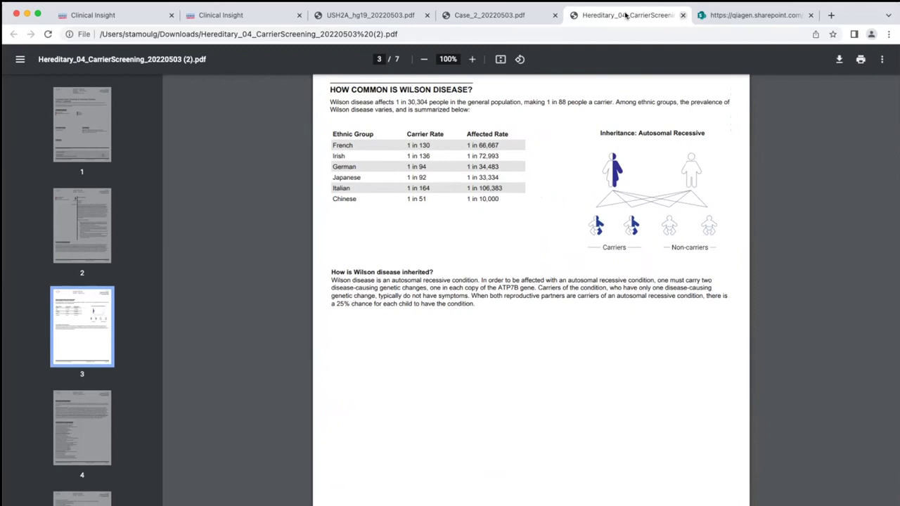
left_click(144, 15)
Step: Close the carrier-screening case and check the Trio_girl phenotype term Arrhythmia, returning to 1177 variants
left_click(171, 15)
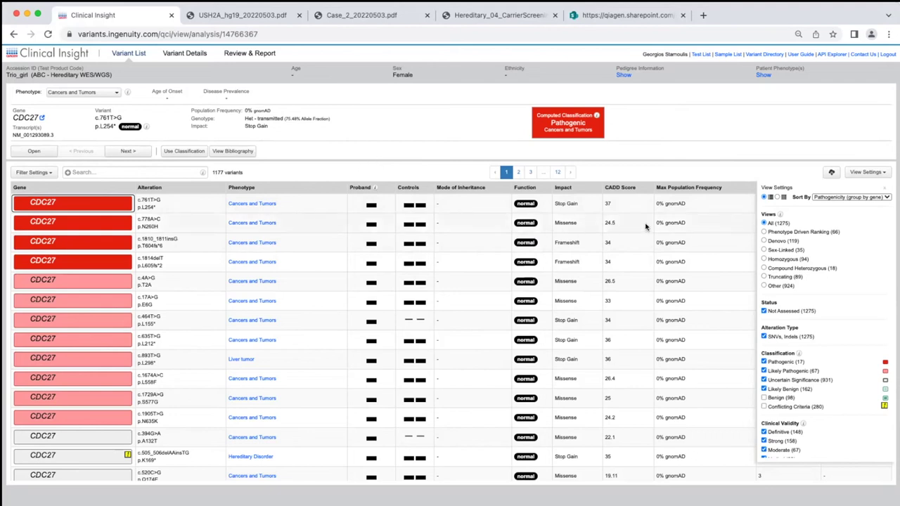
left_click(762, 75)
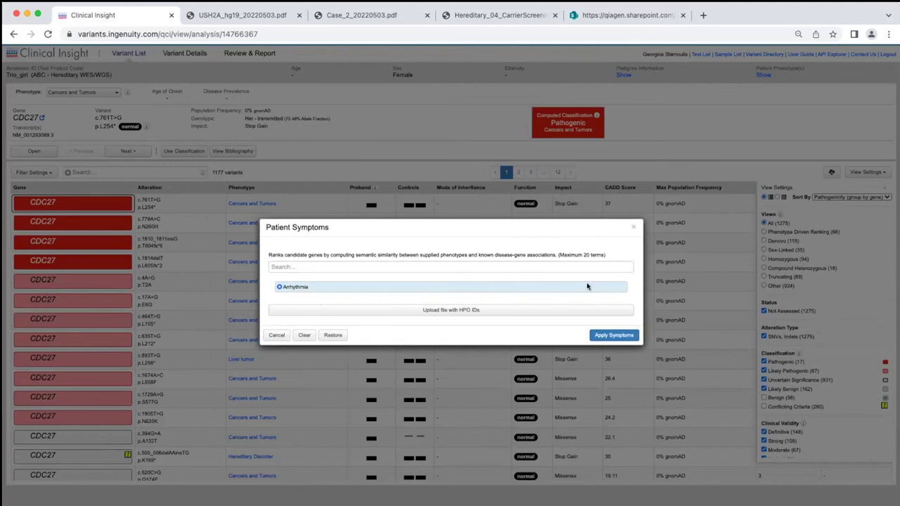
left_click(634, 227)
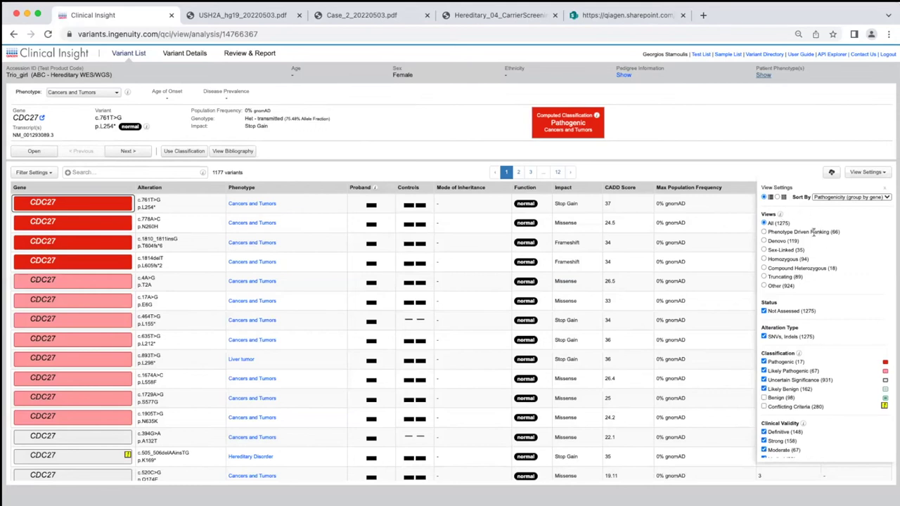
Step: Apply Phenotype Driven Ranking and browse the 55 ranked variants, led by ABCC8 c.4657C>T
left_click(763, 232)
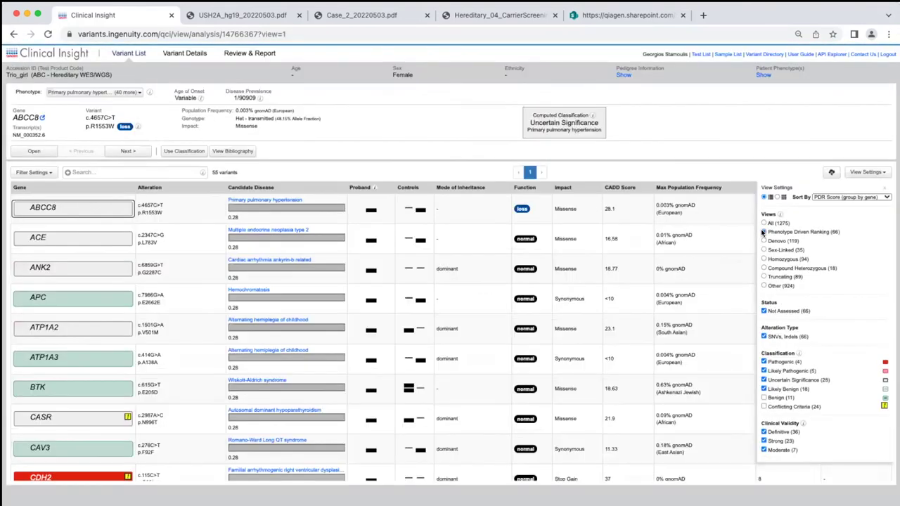
scroll(527, 369, "down", 5)
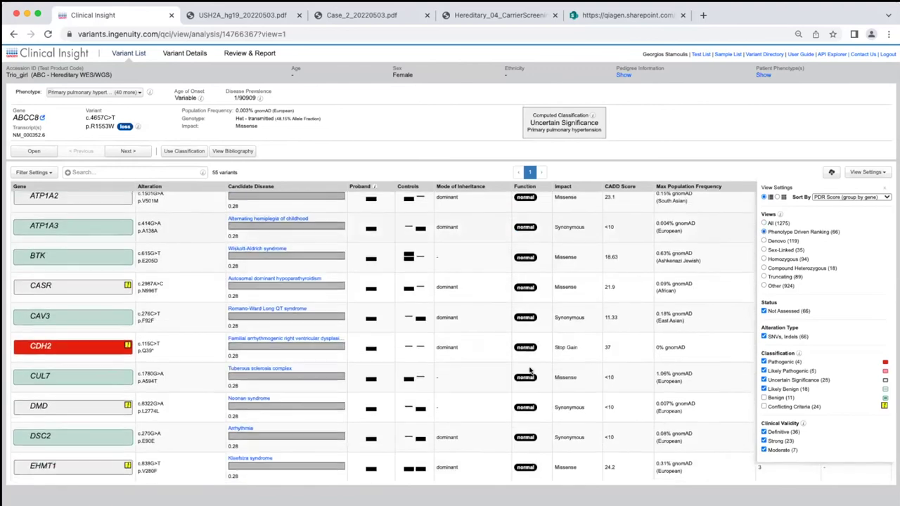
scroll(530, 370, "down", 10)
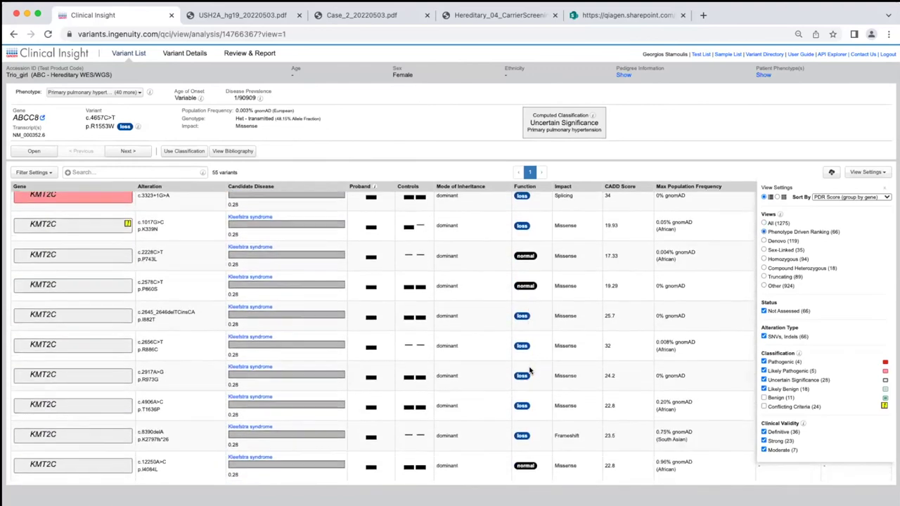
scroll(529, 371, "down", 5)
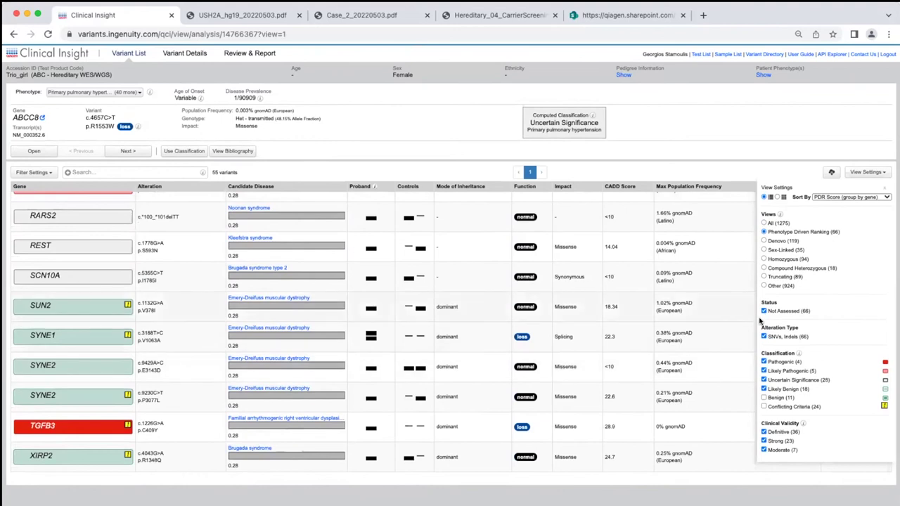
scroll(632, 295, "up", 6)
scroll(632, 296, "up", 10)
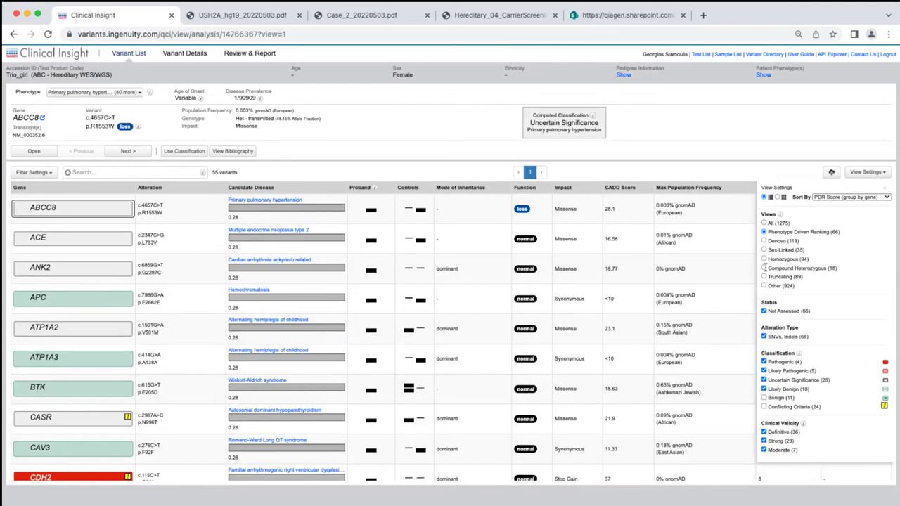
scroll(764, 267, "up", 2)
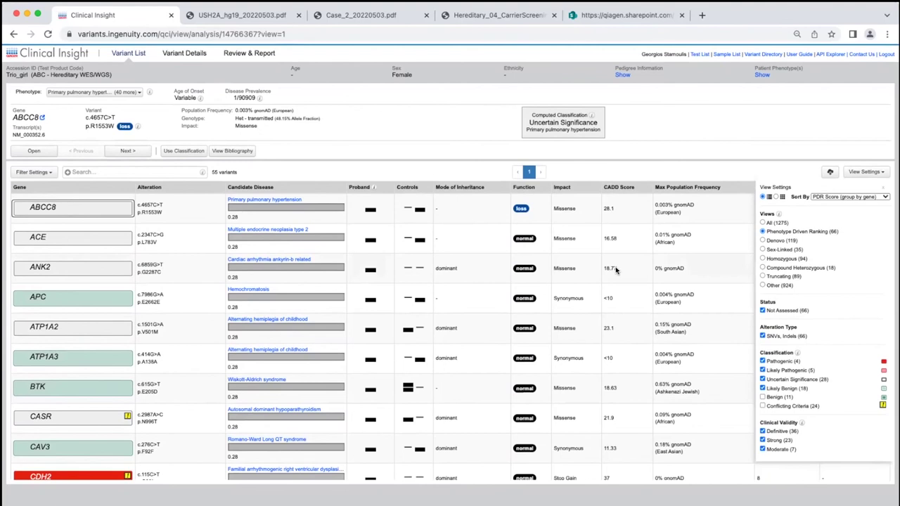
scroll(615, 270, "down", 7)
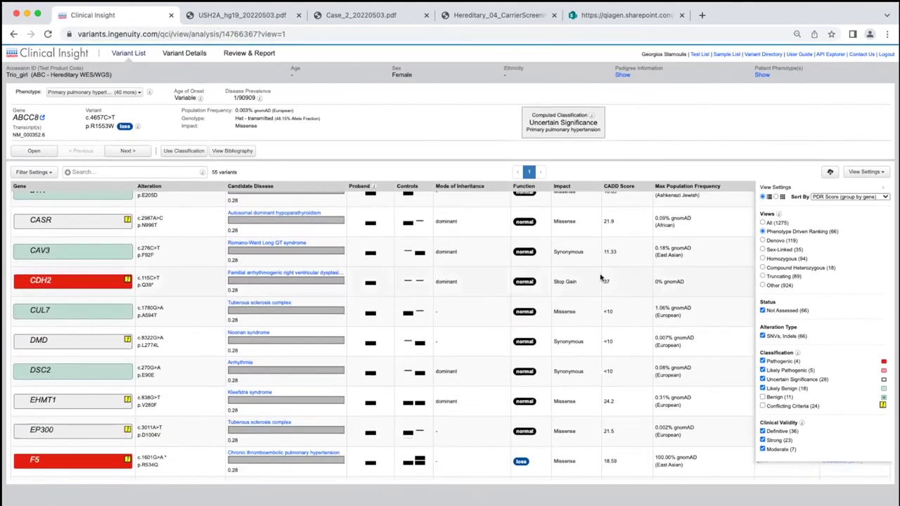
scroll(601, 277, "down", 5)
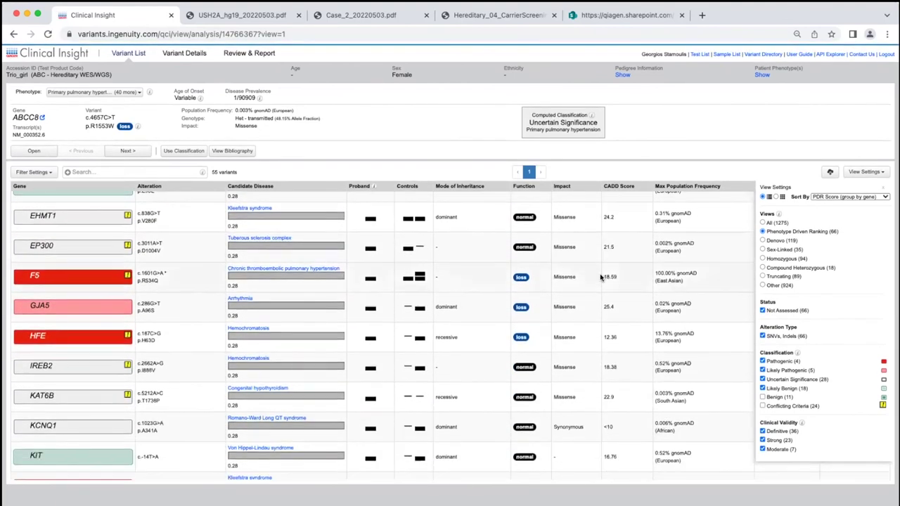
scroll(601, 277, "up", 10)
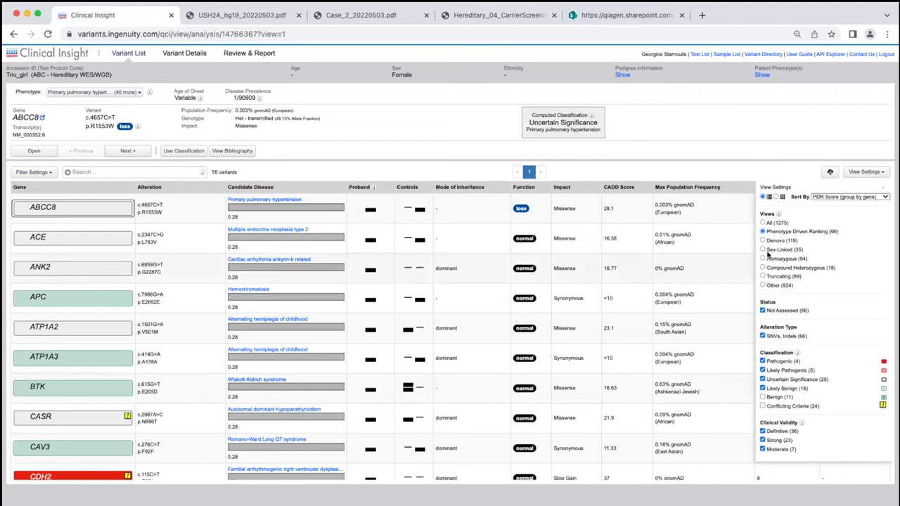
Step: Sort by Variant Findings and apply the Compound Heterozygous view, leaving 18 variants led by ZNF717
left_click(883, 173)
left_click(883, 173)
left_click(884, 198)
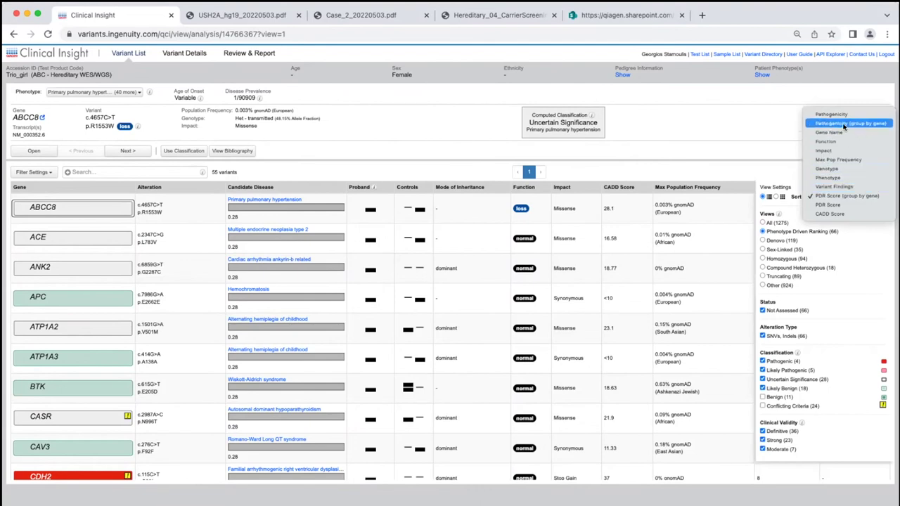
left_click(834, 186)
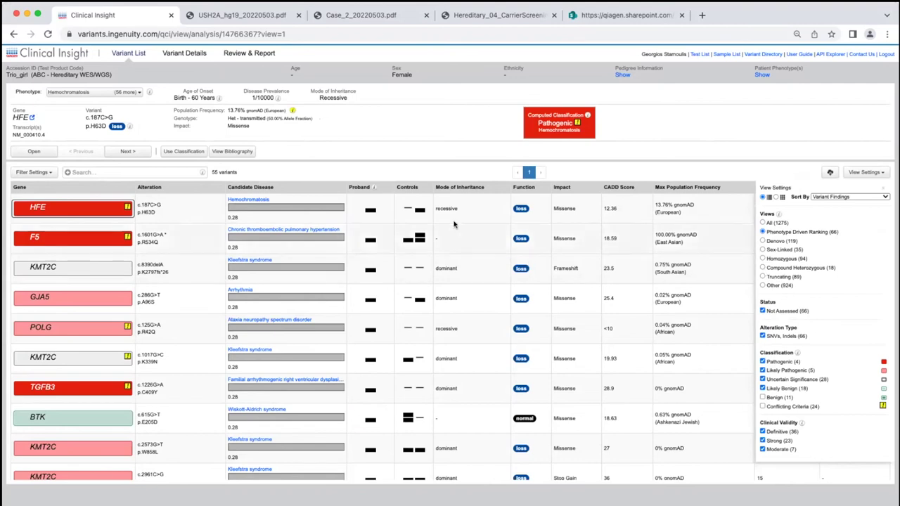
mouse_move(416, 207)
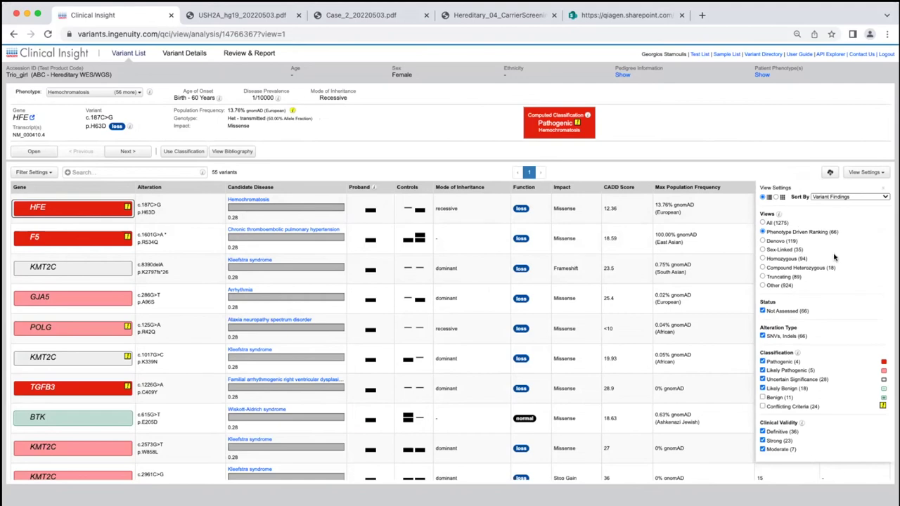
left_click(762, 267)
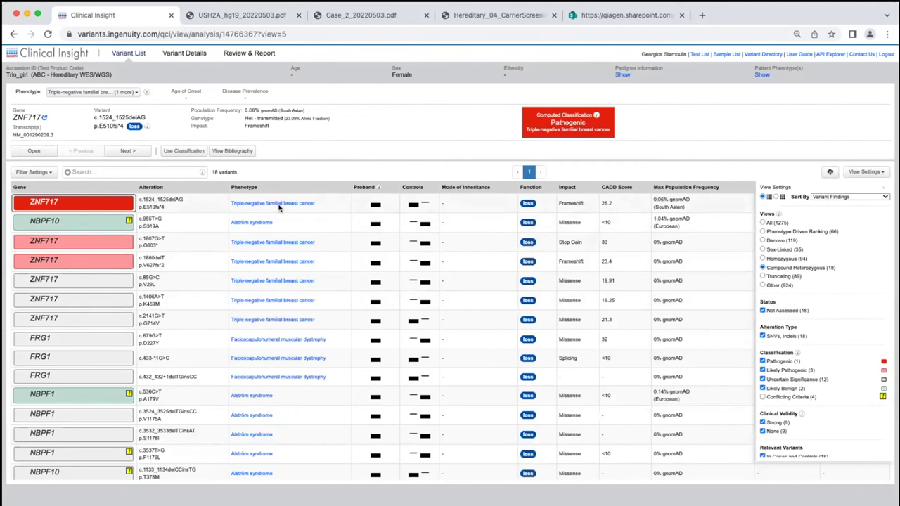
Step: Switch Trio_girl to the Homozygous view and scroll through its 59 variants
left_click(762, 258)
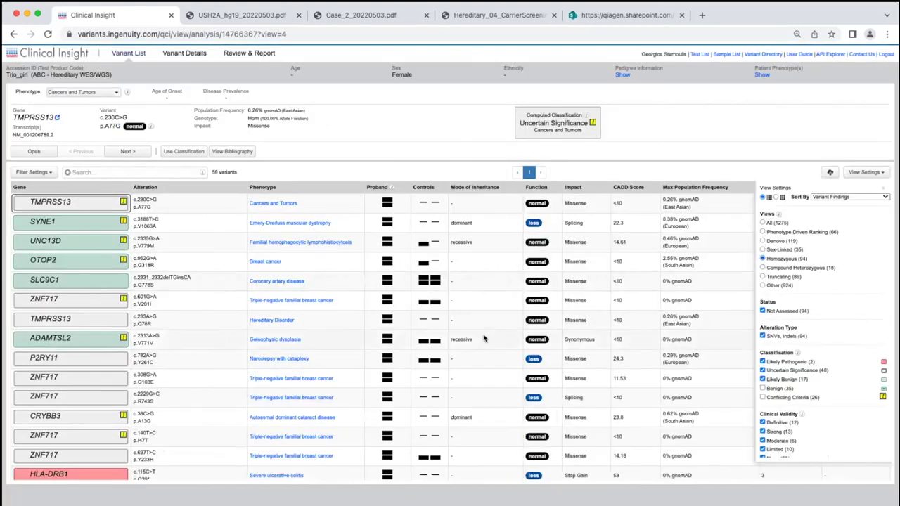
scroll(483, 338, "down", 5)
scroll(483, 338, "down", 14)
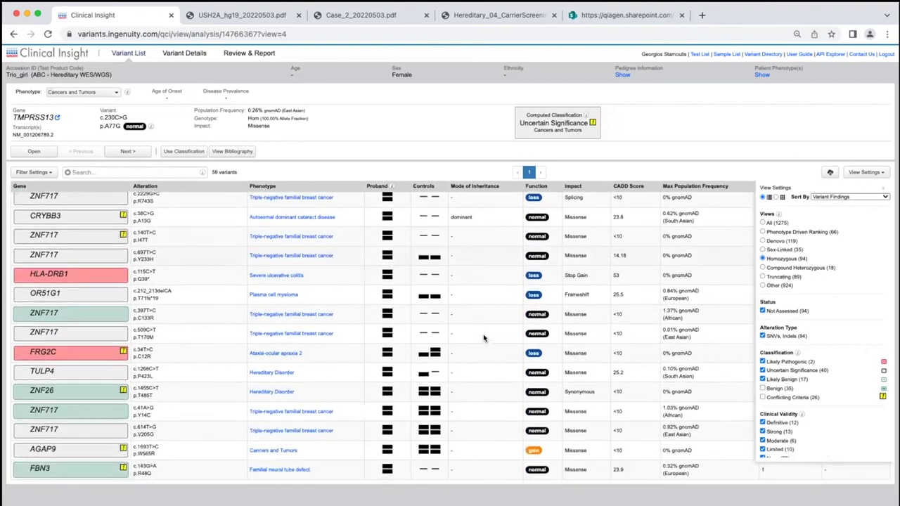
scroll(484, 338, "down", 15)
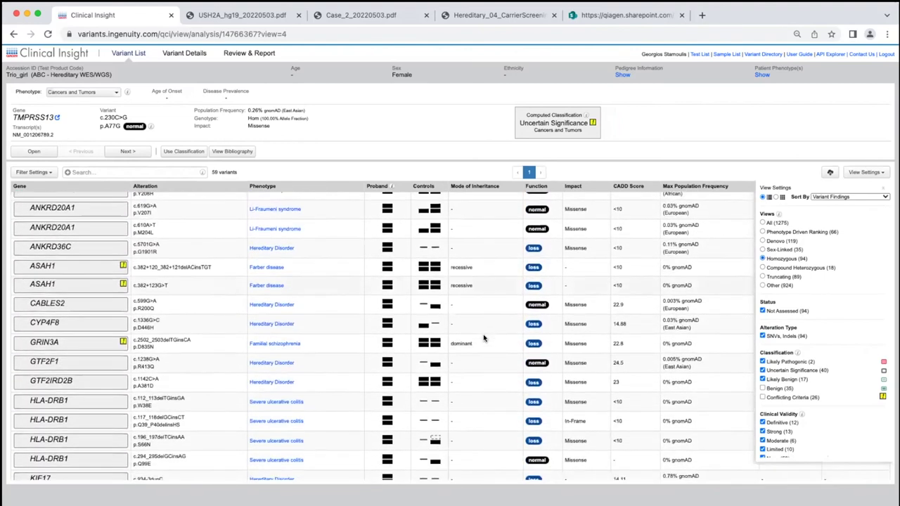
scroll(484, 339, "up", 20)
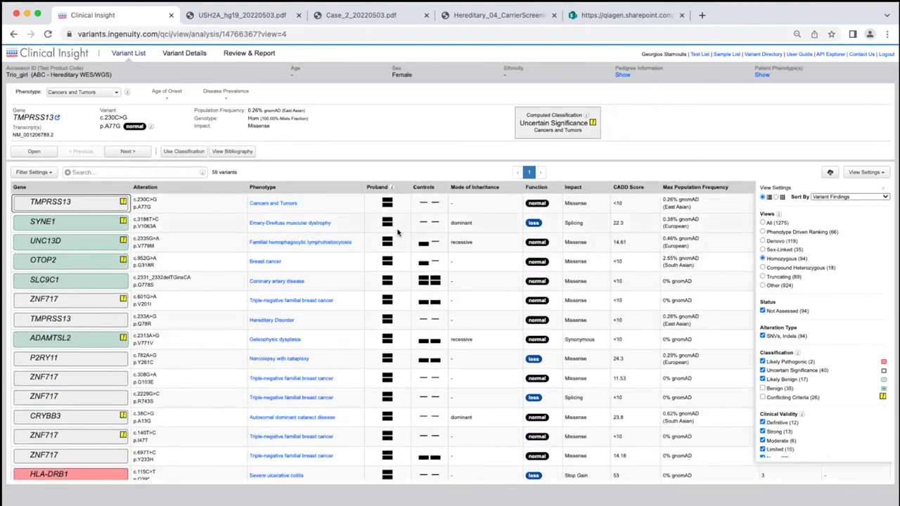
Step: Switch to the De novo view (116 variants) and select the TGFB3 c.1226G>A row
left_click(762, 241)
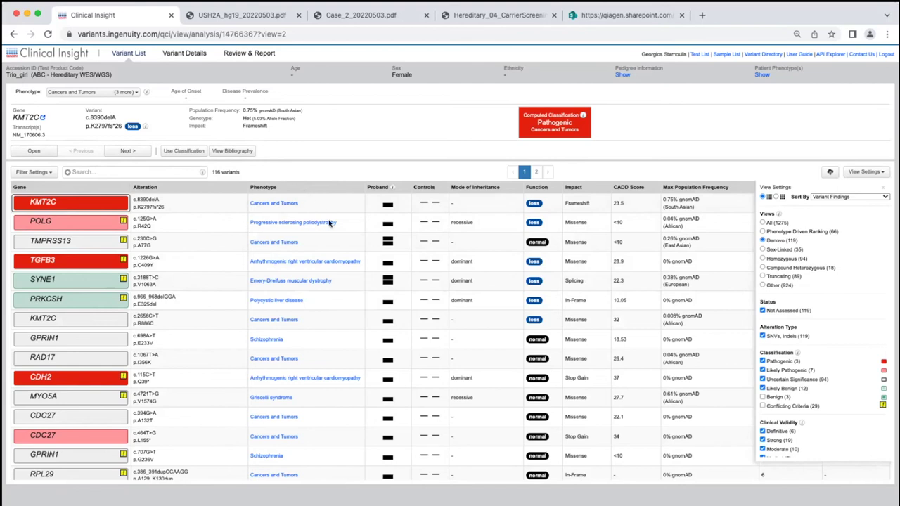
left_click(97, 259)
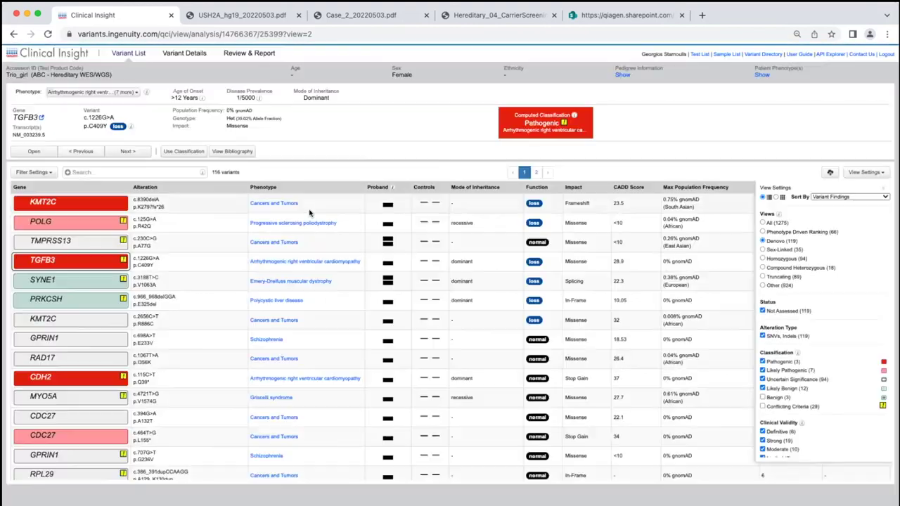
Step: Open TGFB3 p.C409Y details, filter its bibliography to Clinical Cases, then return to Variant List
double_click(95, 260)
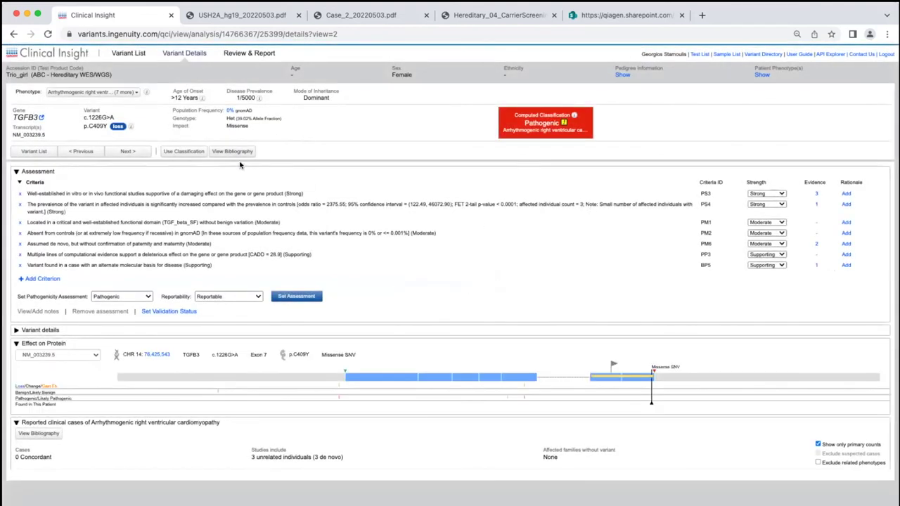
left_click(237, 153)
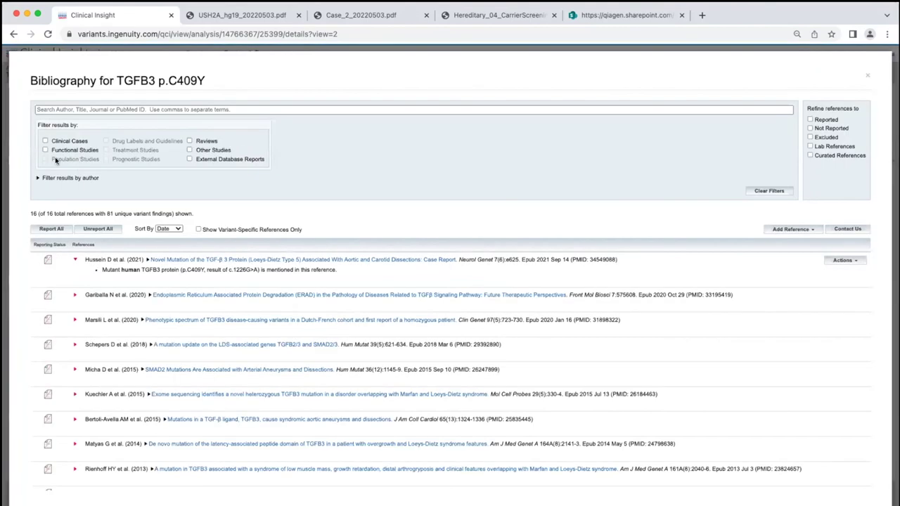
left_click(45, 140)
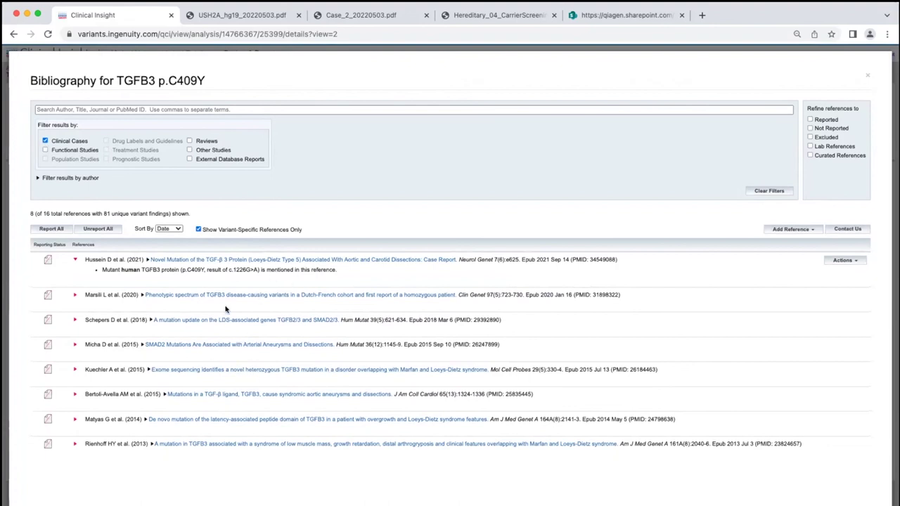
left_click(75, 260)
left_click(75, 260)
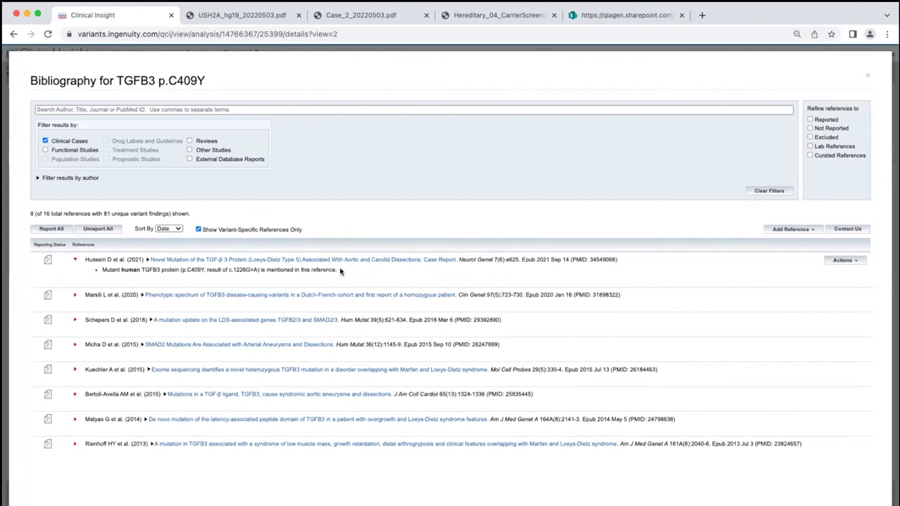
left_click(868, 79)
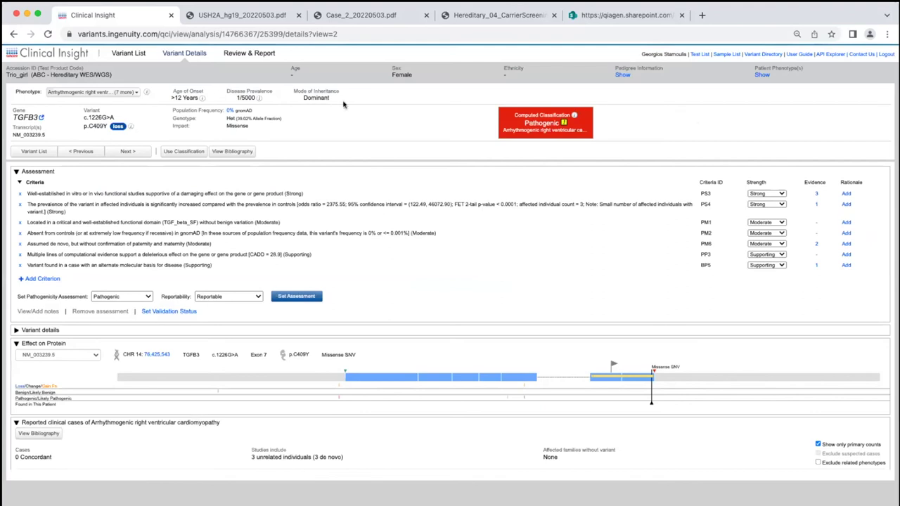
left_click(129, 54)
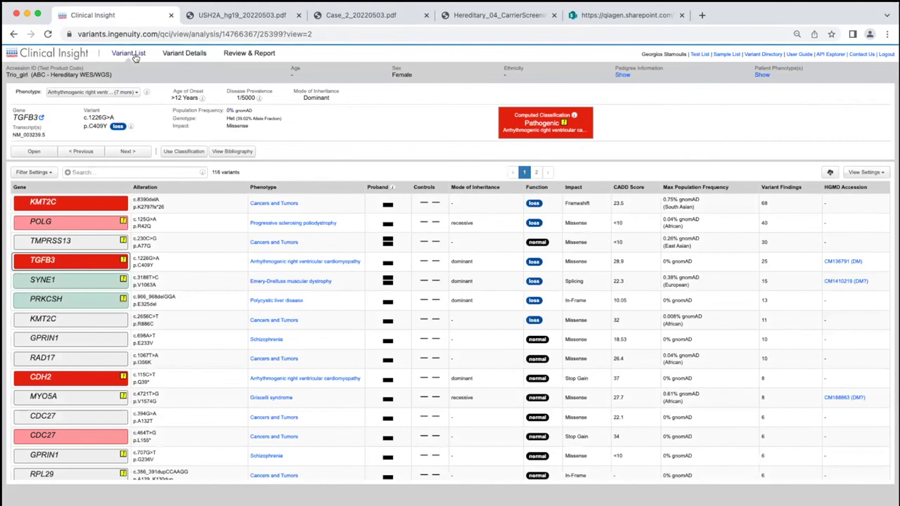